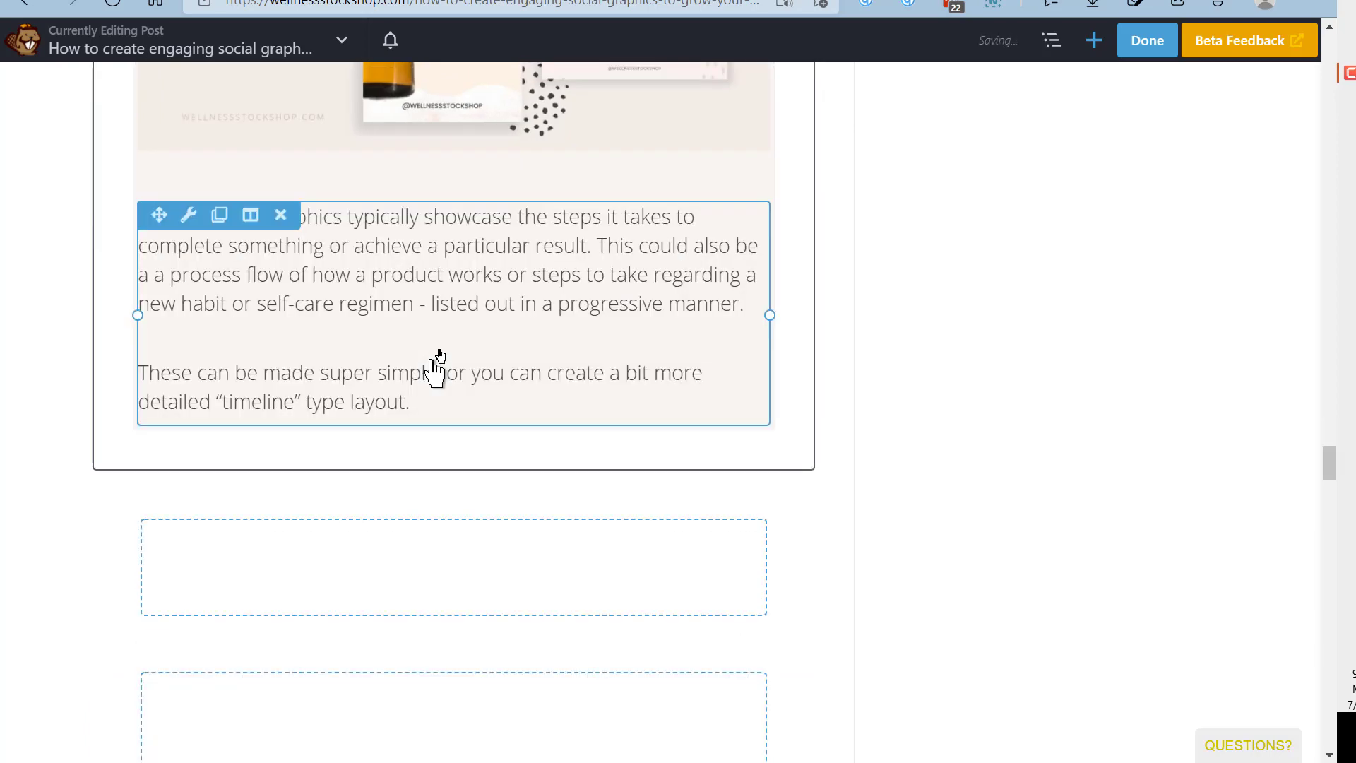
# - Review the heading, image and text modules in the Flowchart Infographics section
pyautogui.scroll(2, 466, 480)
pyautogui.scroll(5, 495, 522)
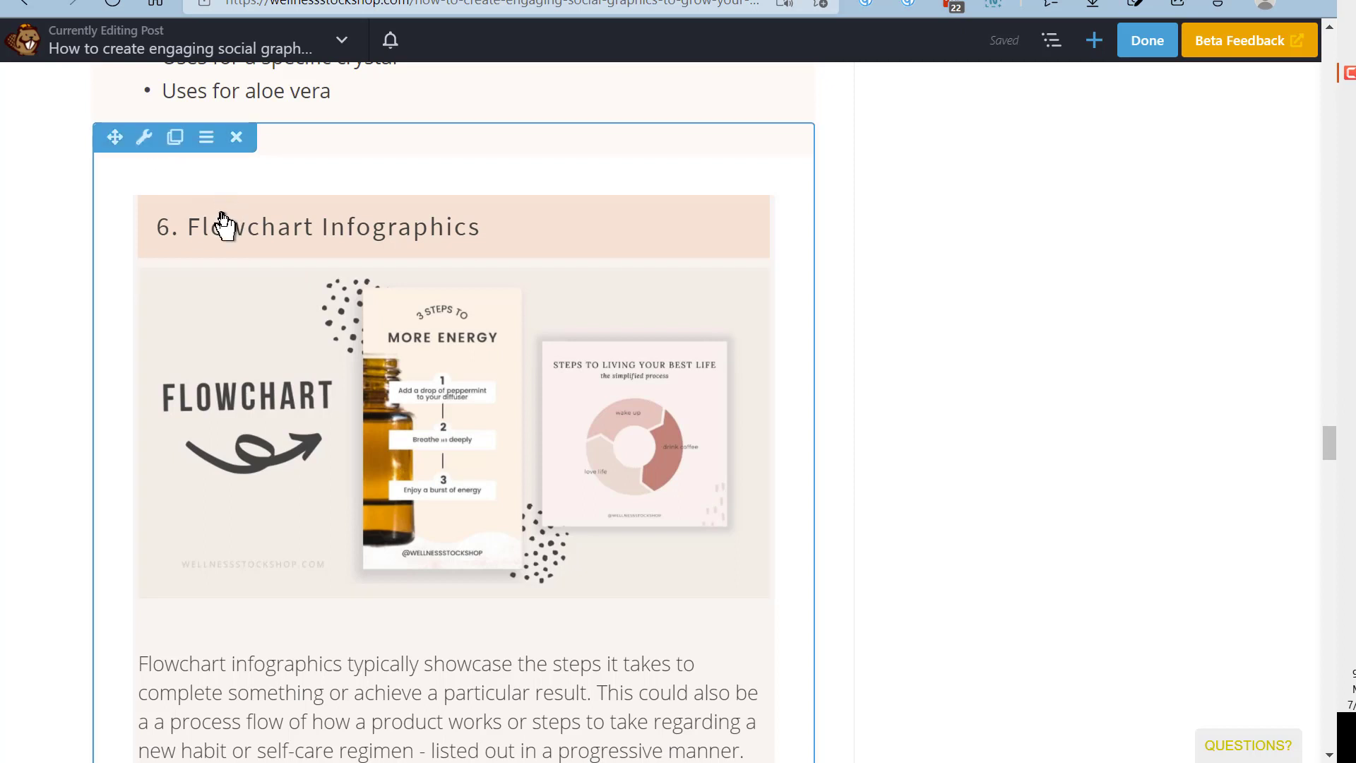
pyautogui.moveTo(215, 240)
pyautogui.moveTo(244, 223)
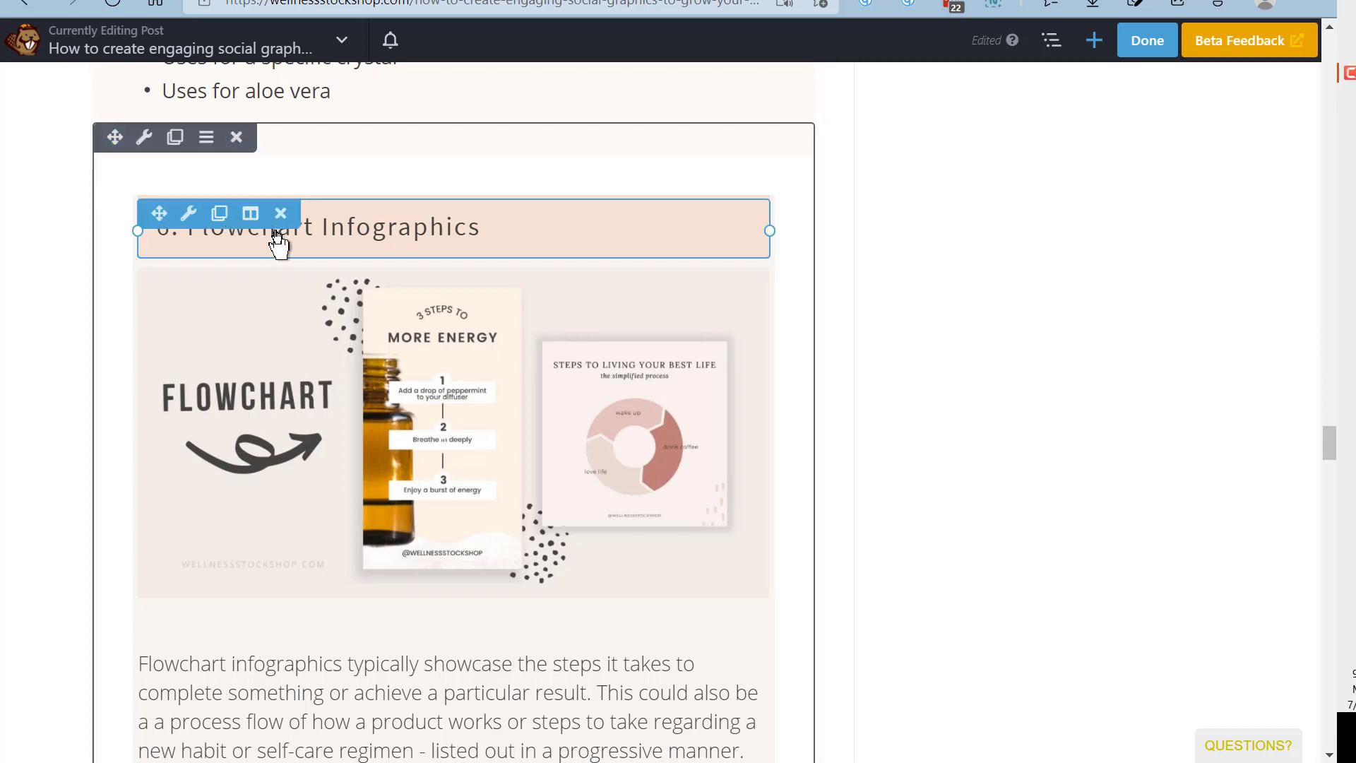
pyautogui.moveTo(300, 715)
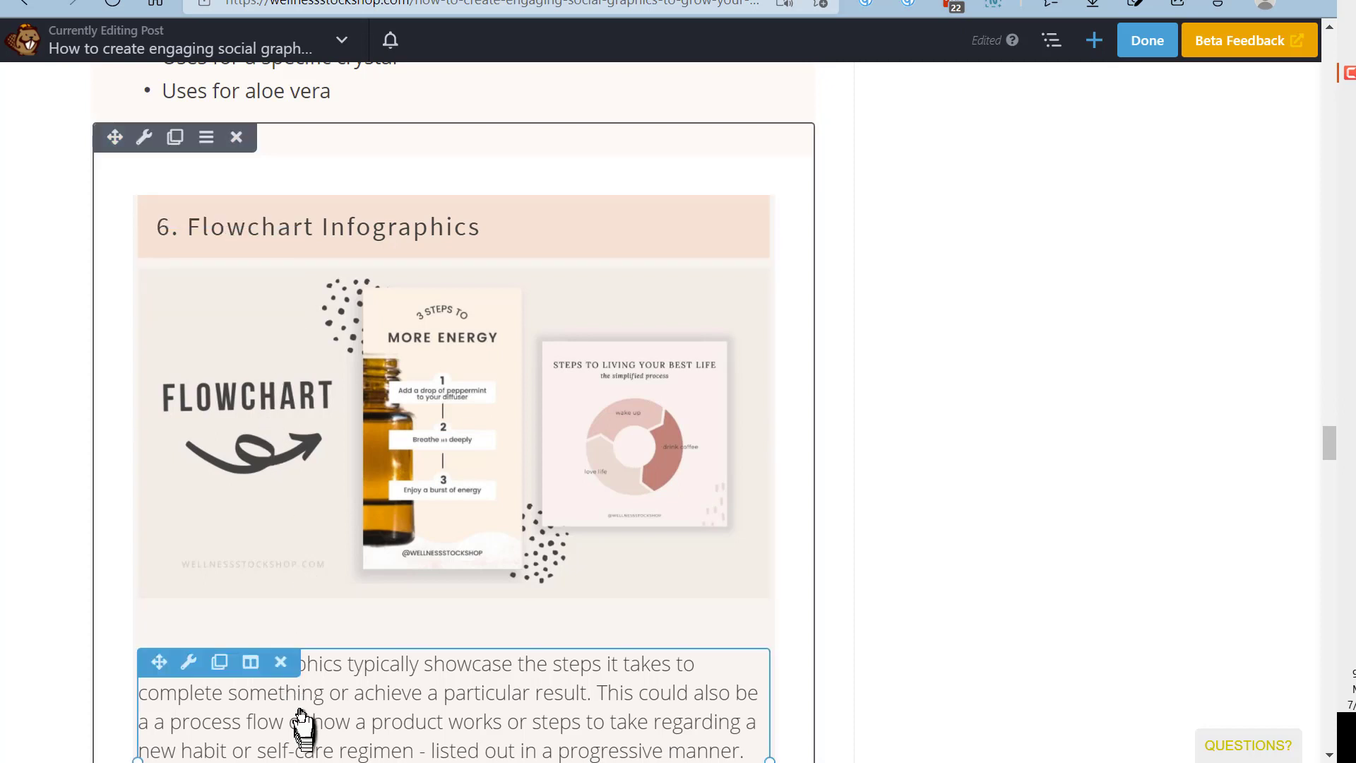
pyautogui.scroll(-2, 302, 706)
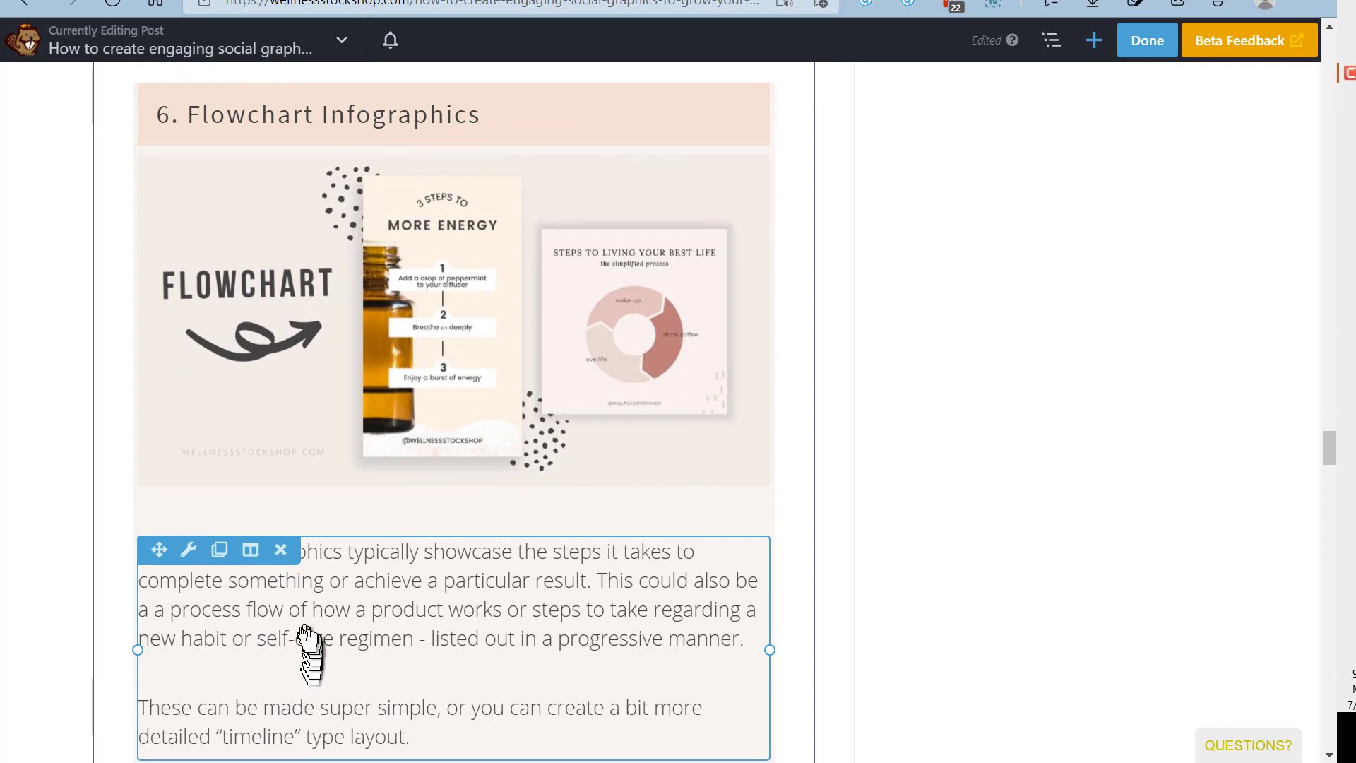
pyautogui.scroll(-3, 303, 651)
pyautogui.moveTo(381, 422)
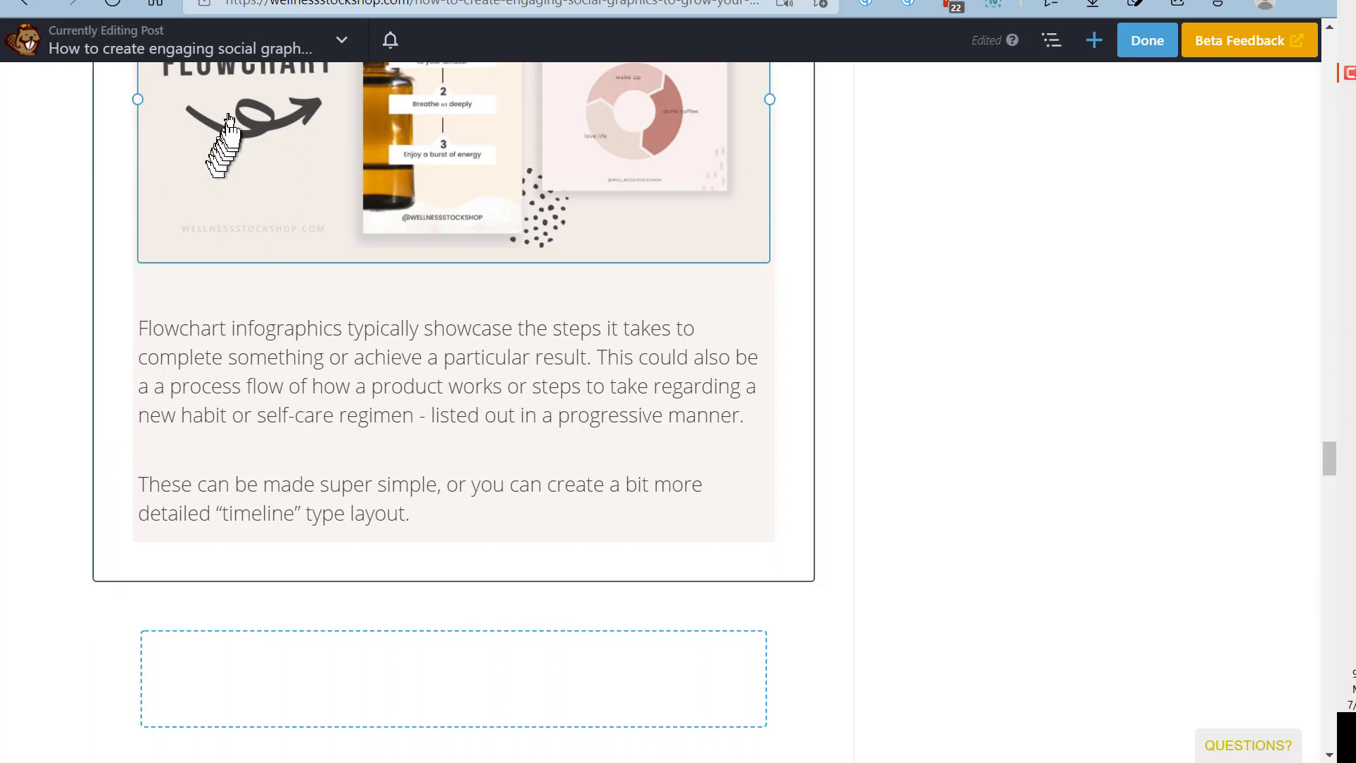
pyautogui.scroll(2, 141, 301)
pyautogui.scroll(6, 122, 332)
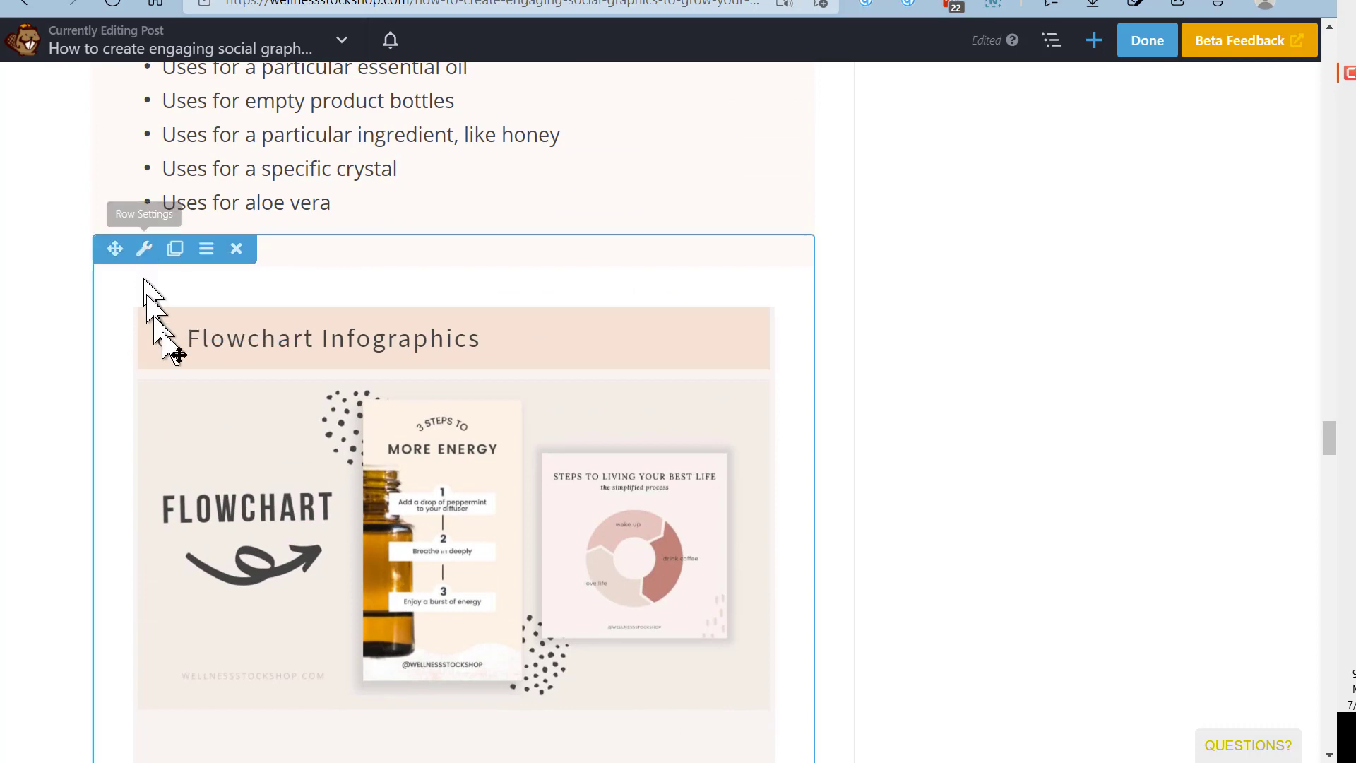
# - Delete the two empty rows between the flowchart text and the "Here's a fun, playful style" section
pyautogui.scroll(-8, 261, 424)
pyautogui.scroll(-3, 256, 415)
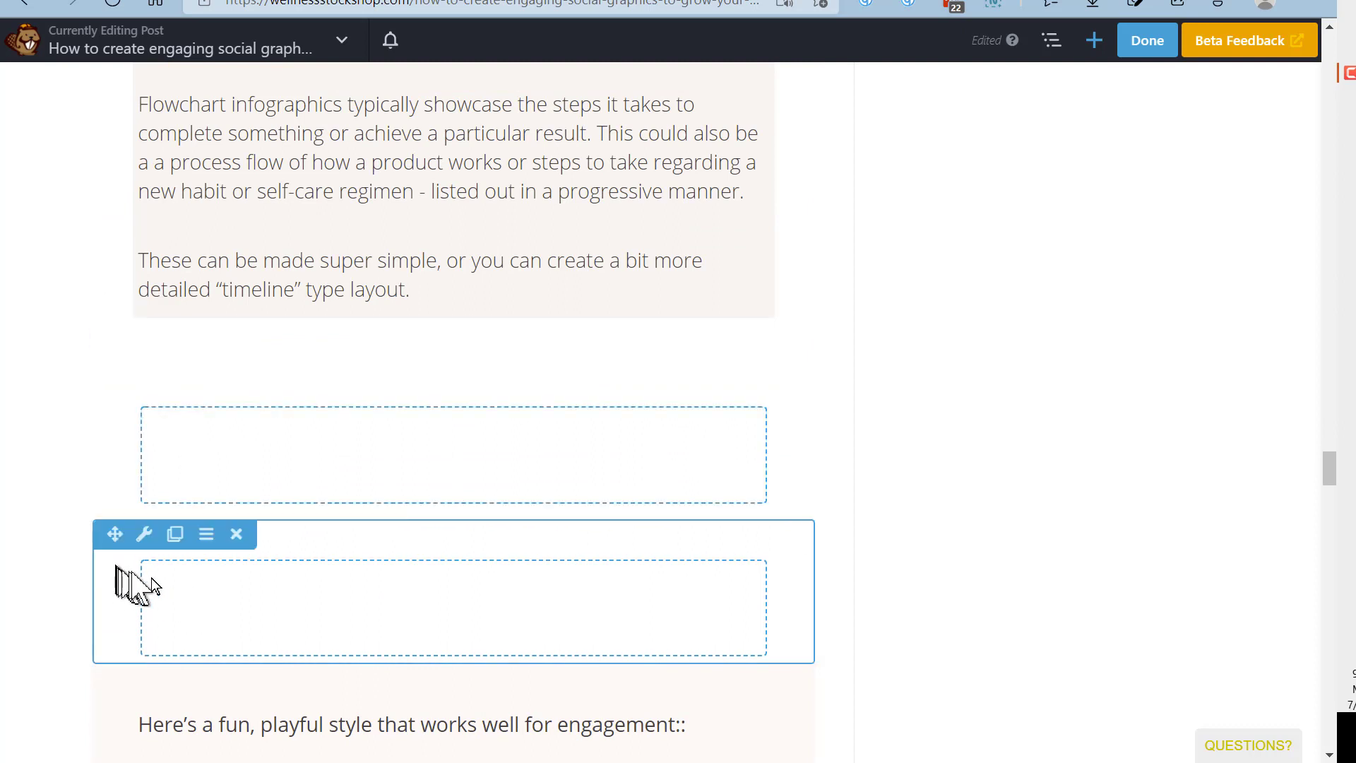
pyautogui.click(239, 533)
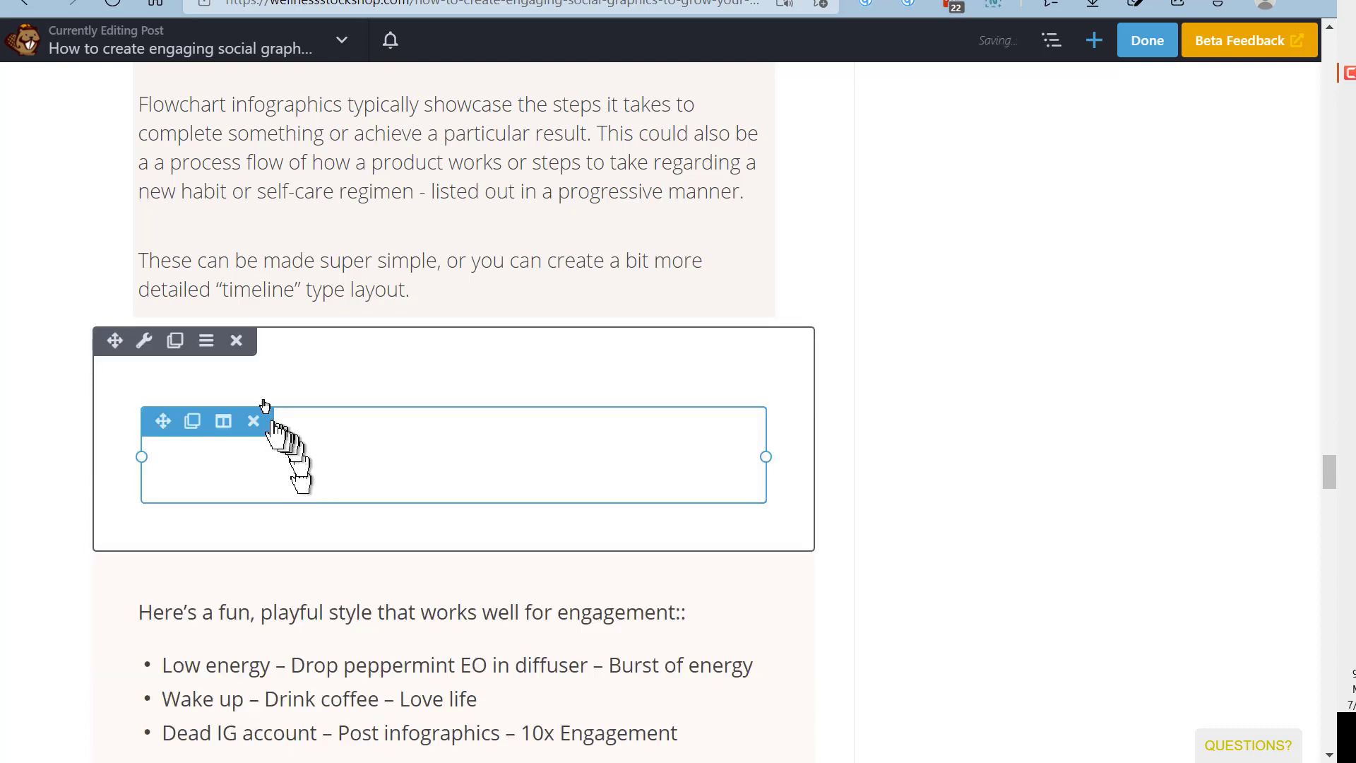
pyautogui.click(237, 341)
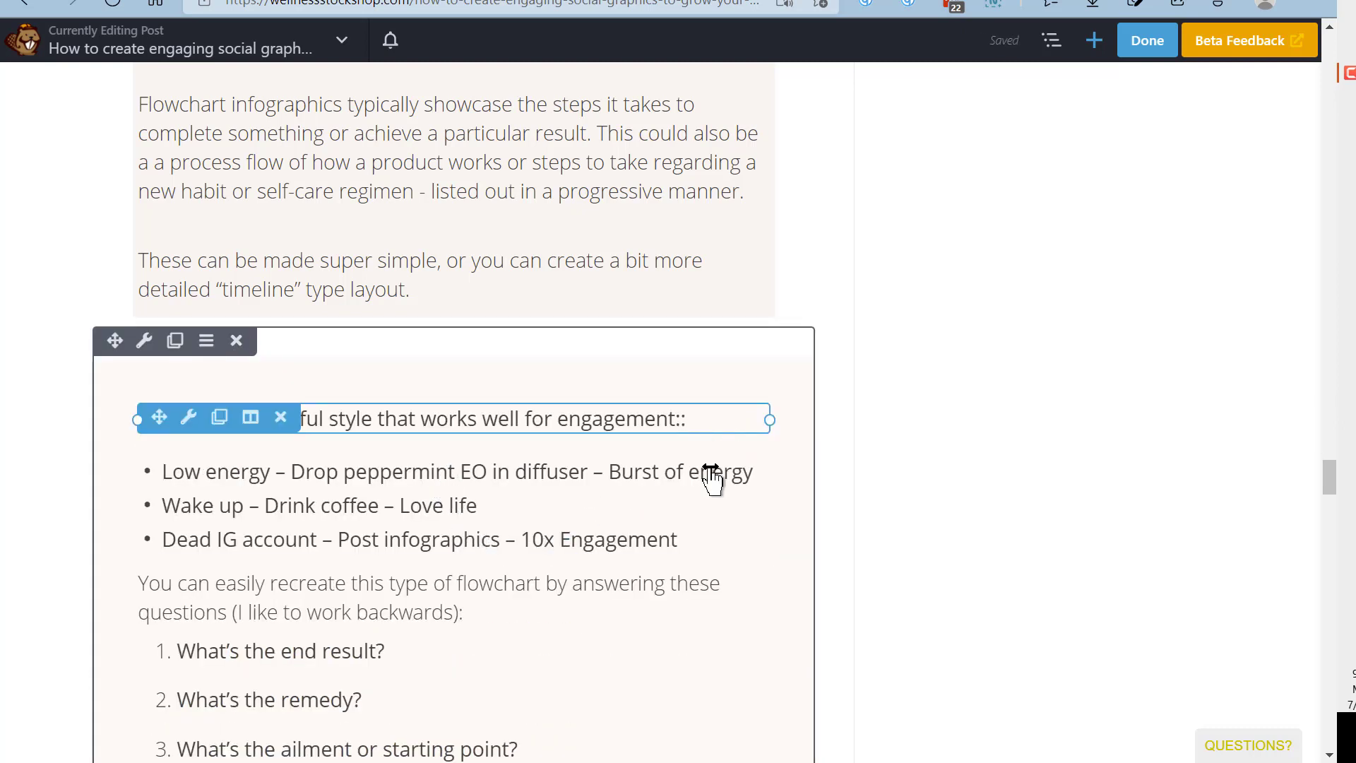
# - Set the background type of the Flowchart Infographics column to None and save the column settings
pyautogui.scroll(5, 626, 521)
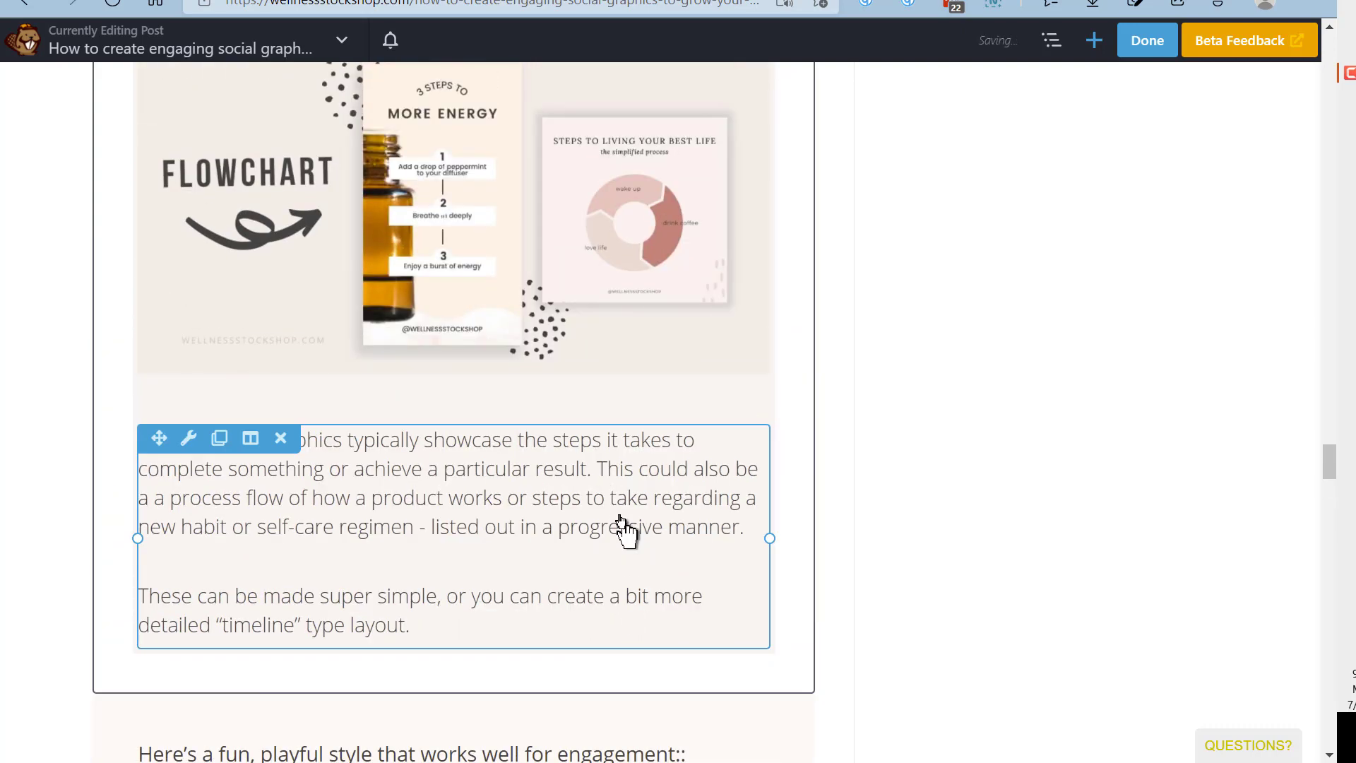
pyautogui.scroll(3, 622, 526)
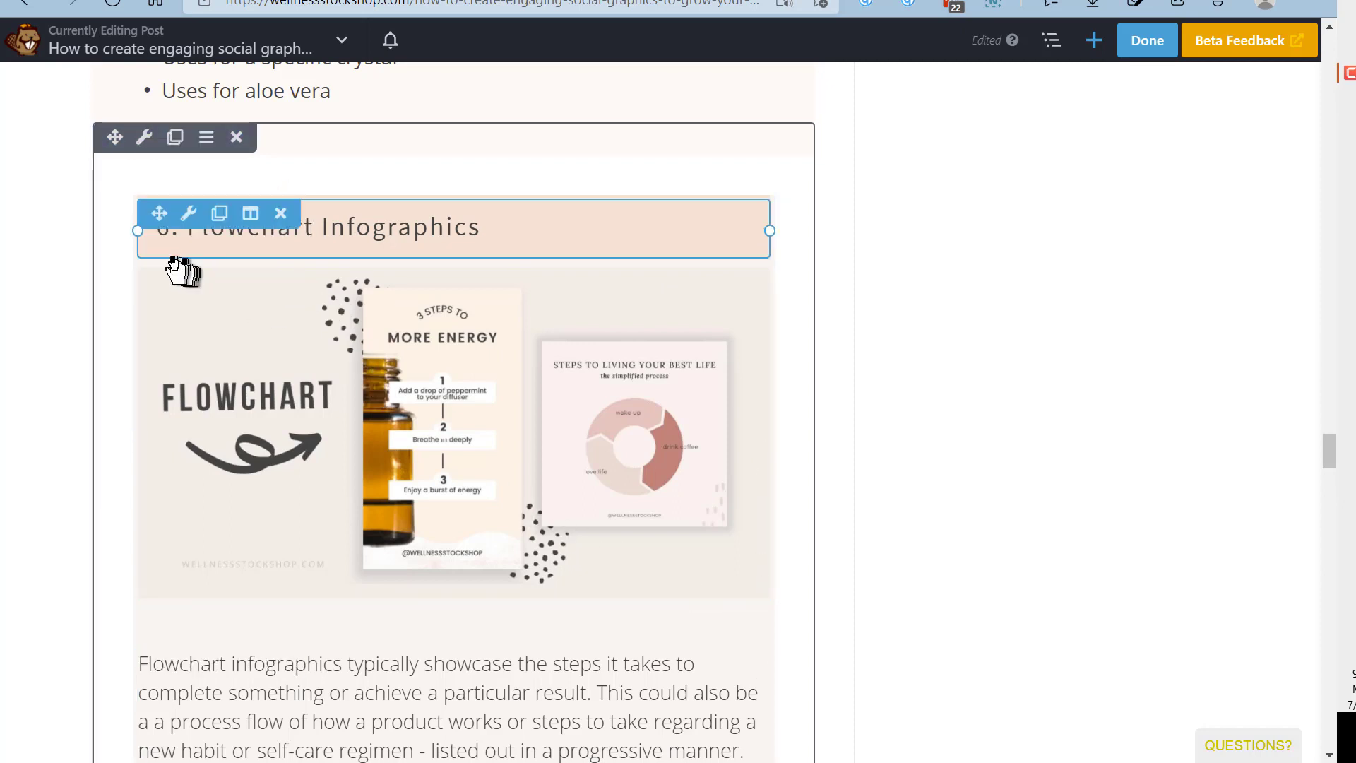
pyautogui.click(250, 214)
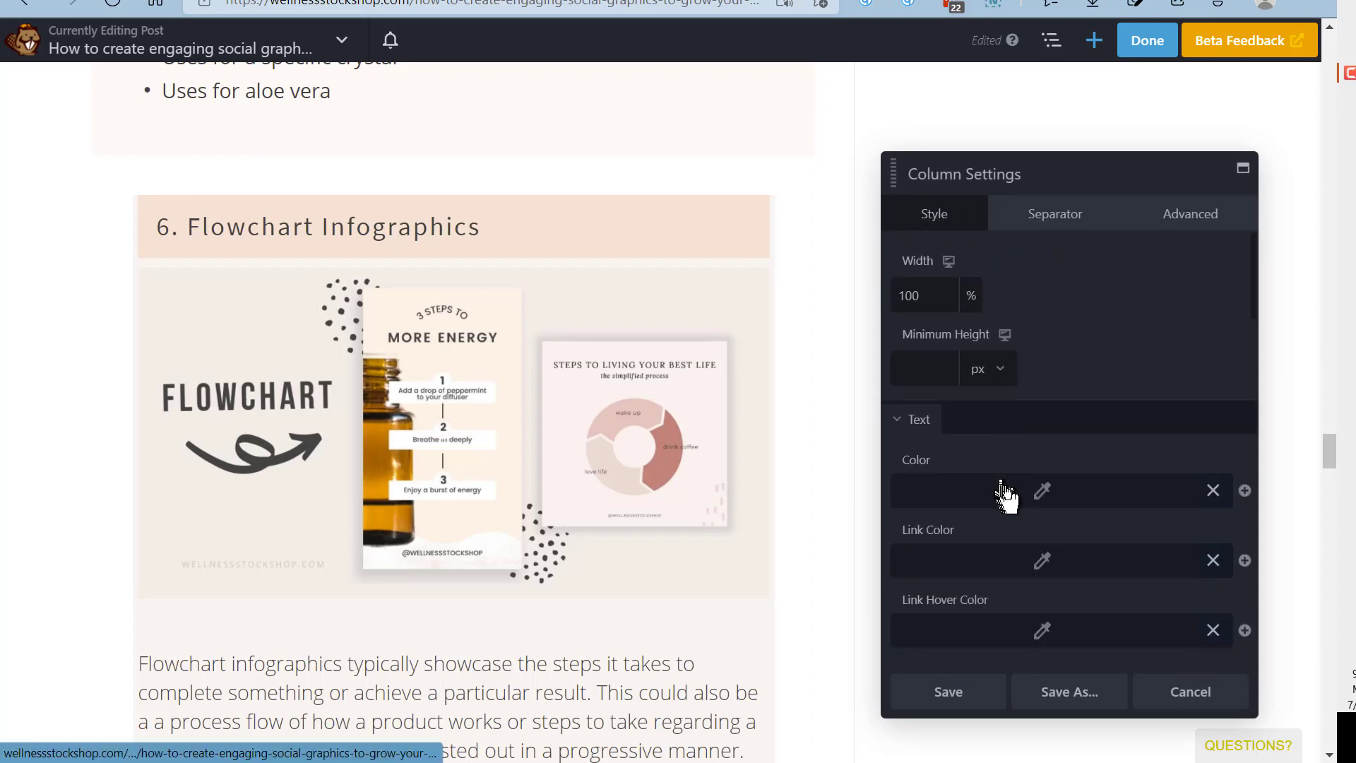
pyautogui.scroll(-5, 1003, 484)
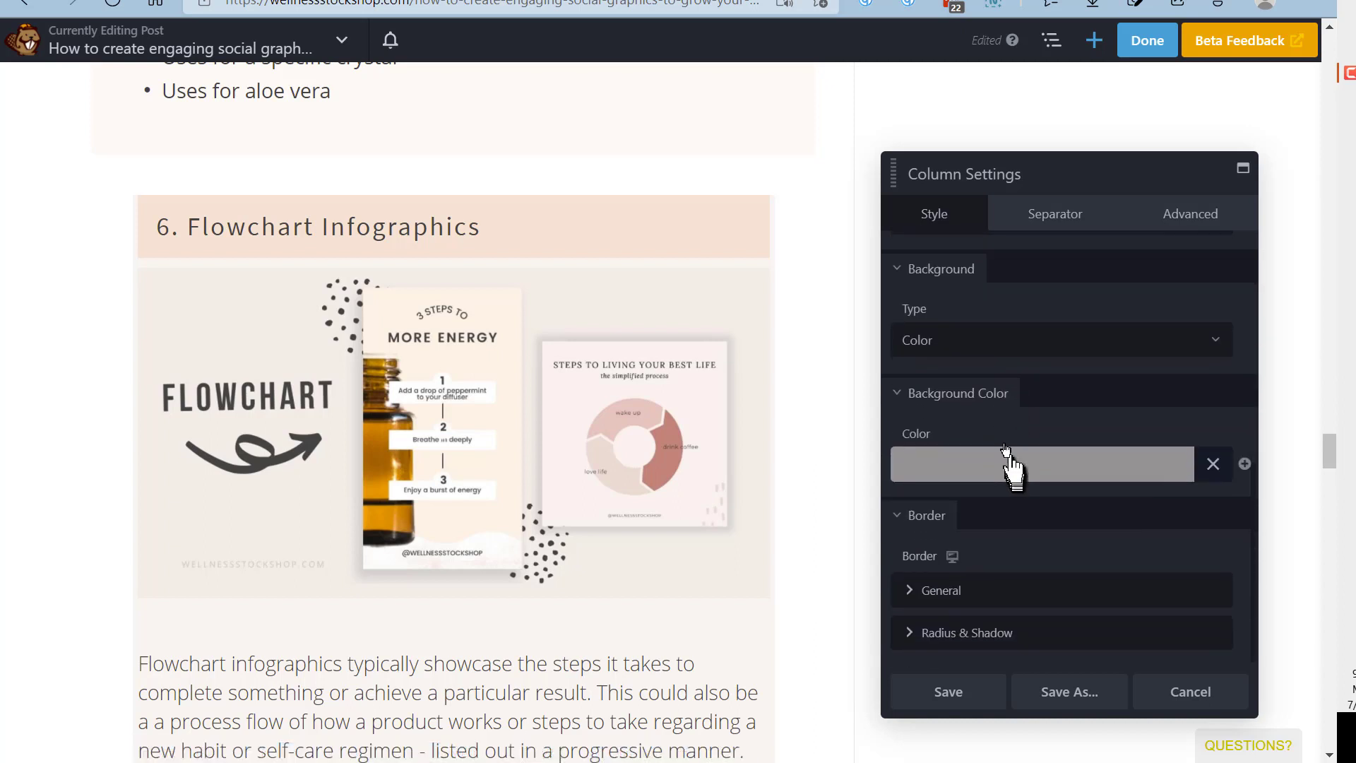
pyautogui.click(939, 338)
pyautogui.click(932, 380)
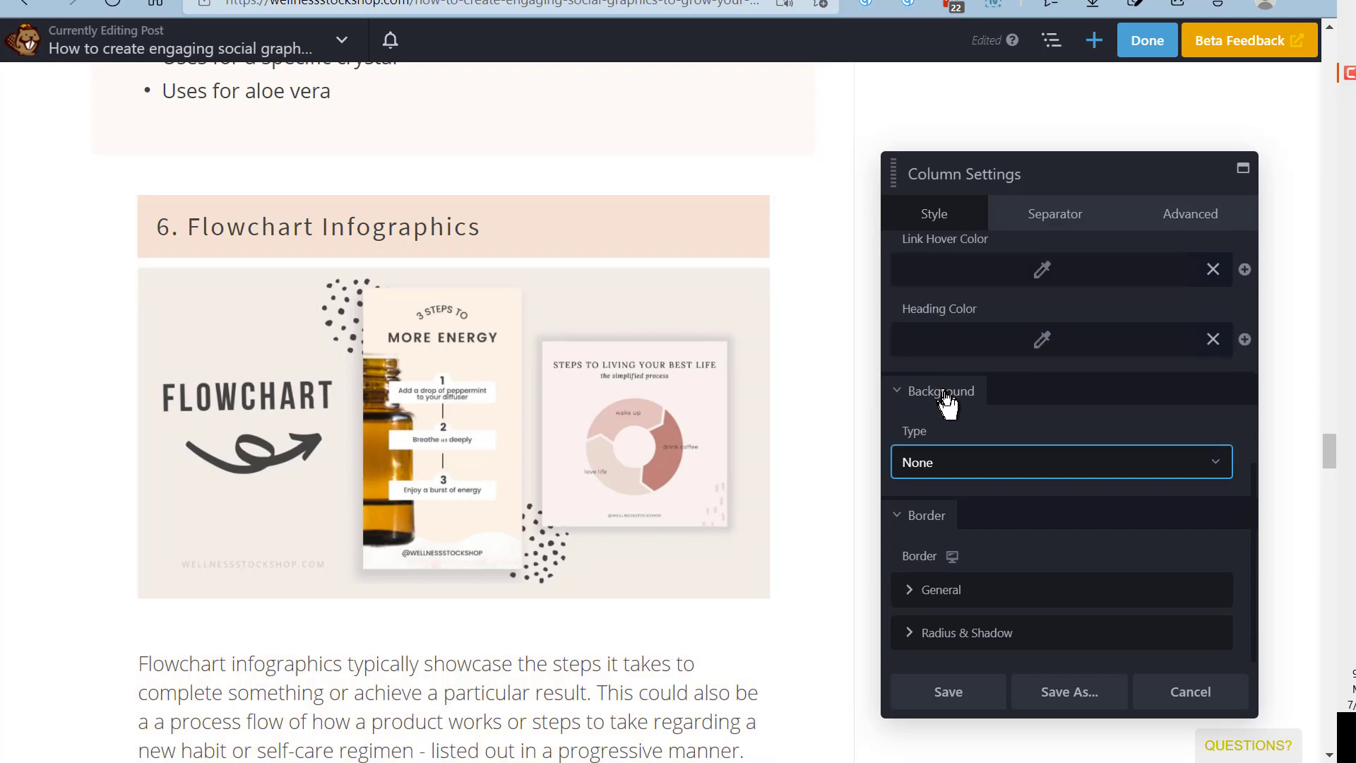
pyautogui.scroll(-3, 720, 456)
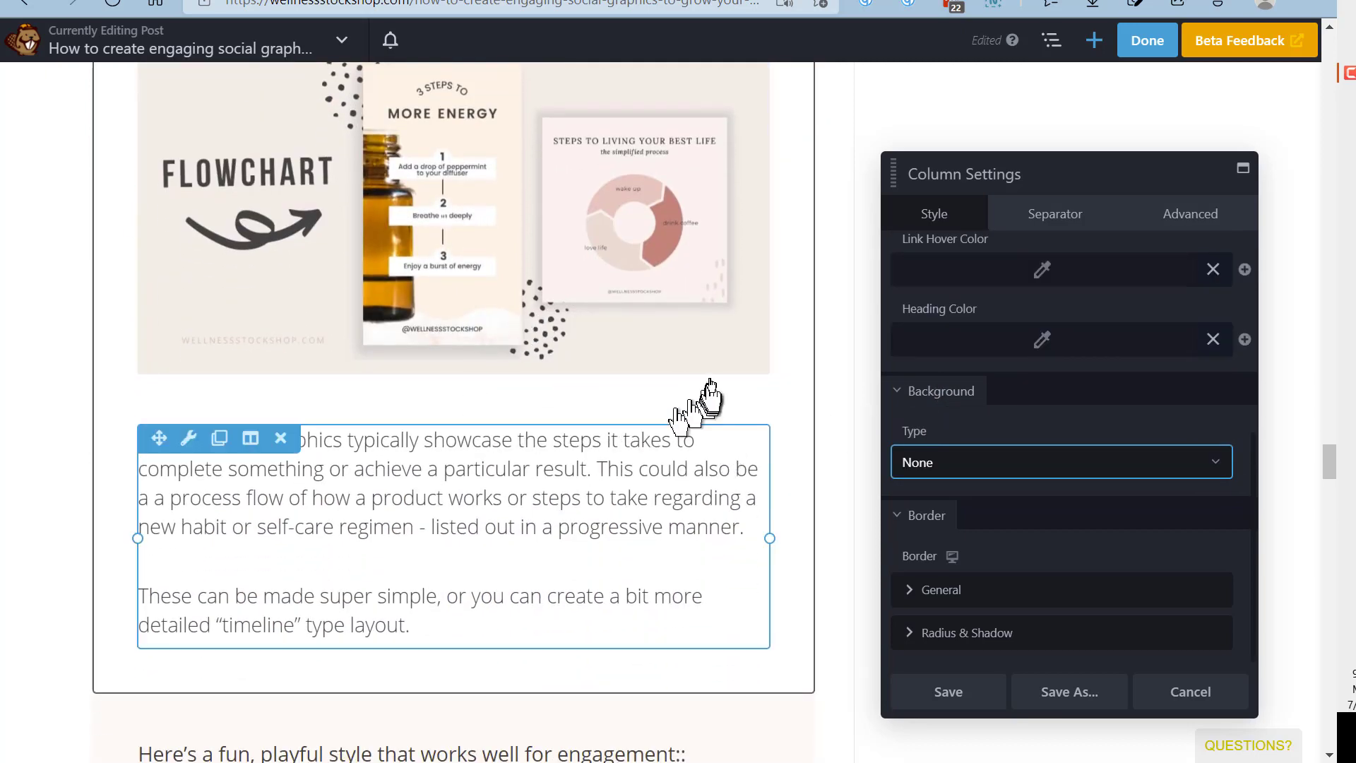
pyautogui.click(945, 692)
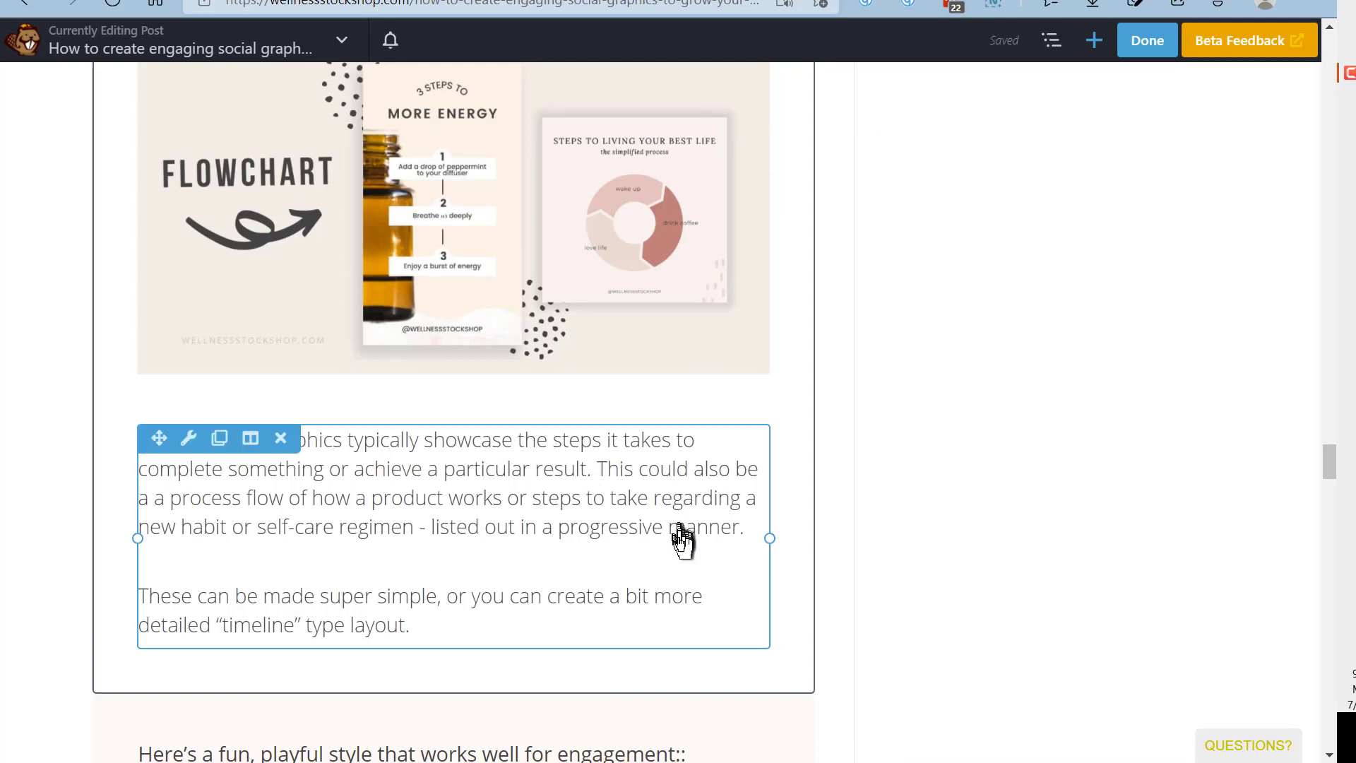
# - Examine the row, its text modules and their column options in the "Here's a fun, playful style" section
pyautogui.scroll(-5, 648, 543)
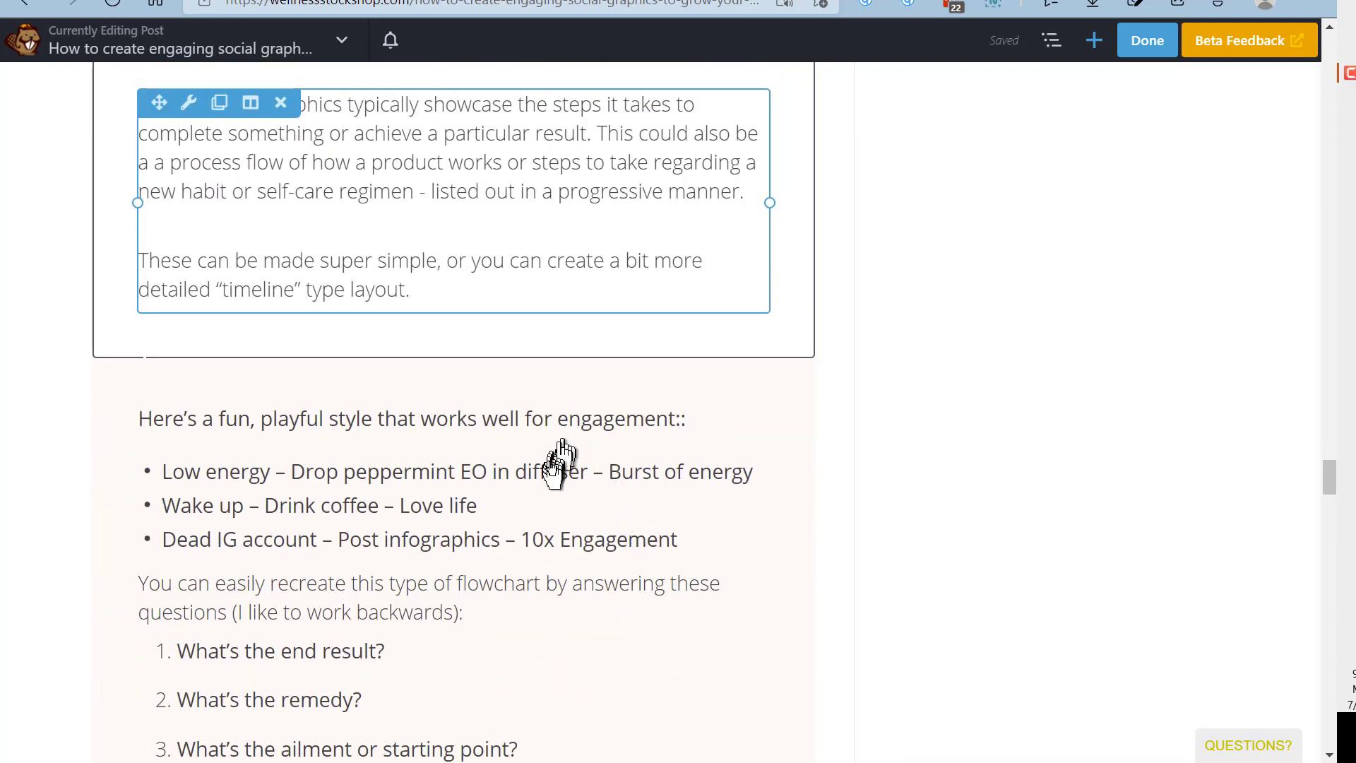
pyautogui.scroll(-2, 558, 459)
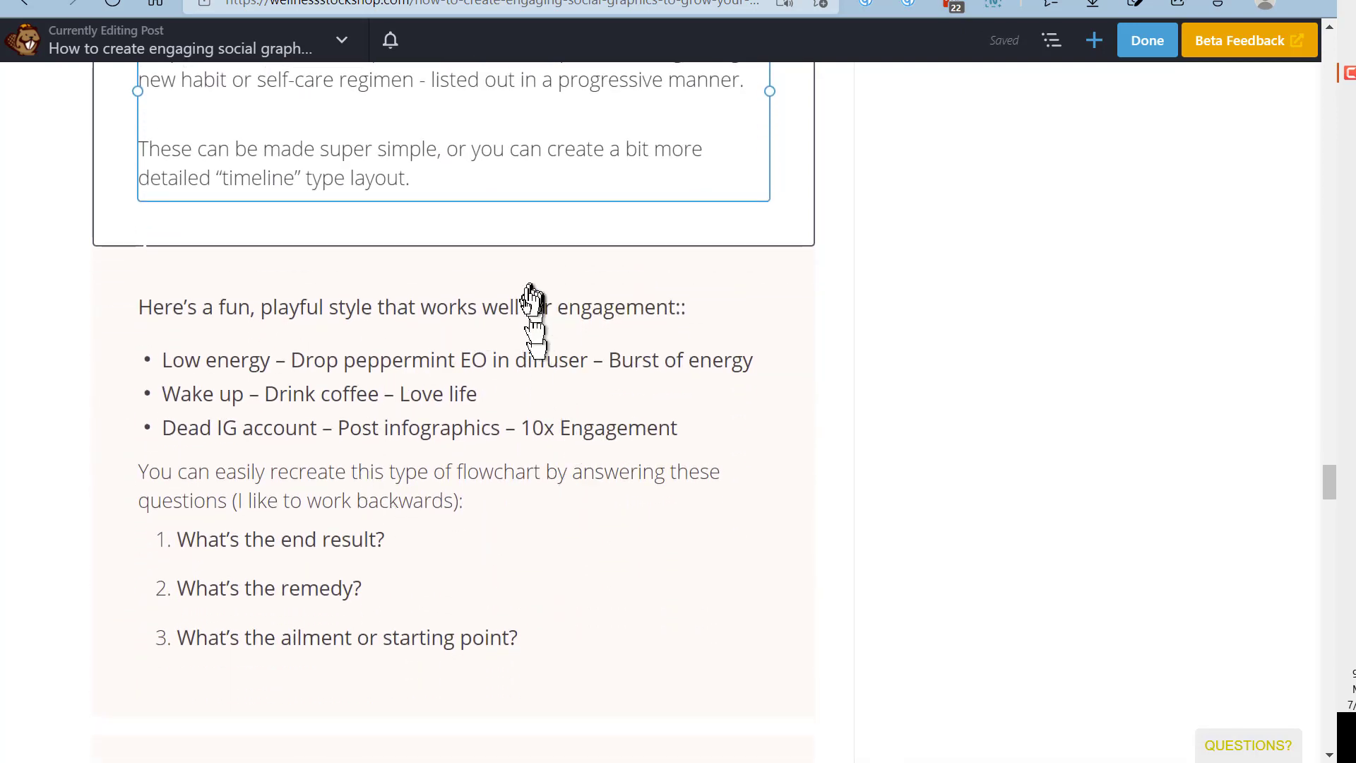
pyautogui.scroll(1, 524, 346)
pyautogui.scroll(3, 522, 352)
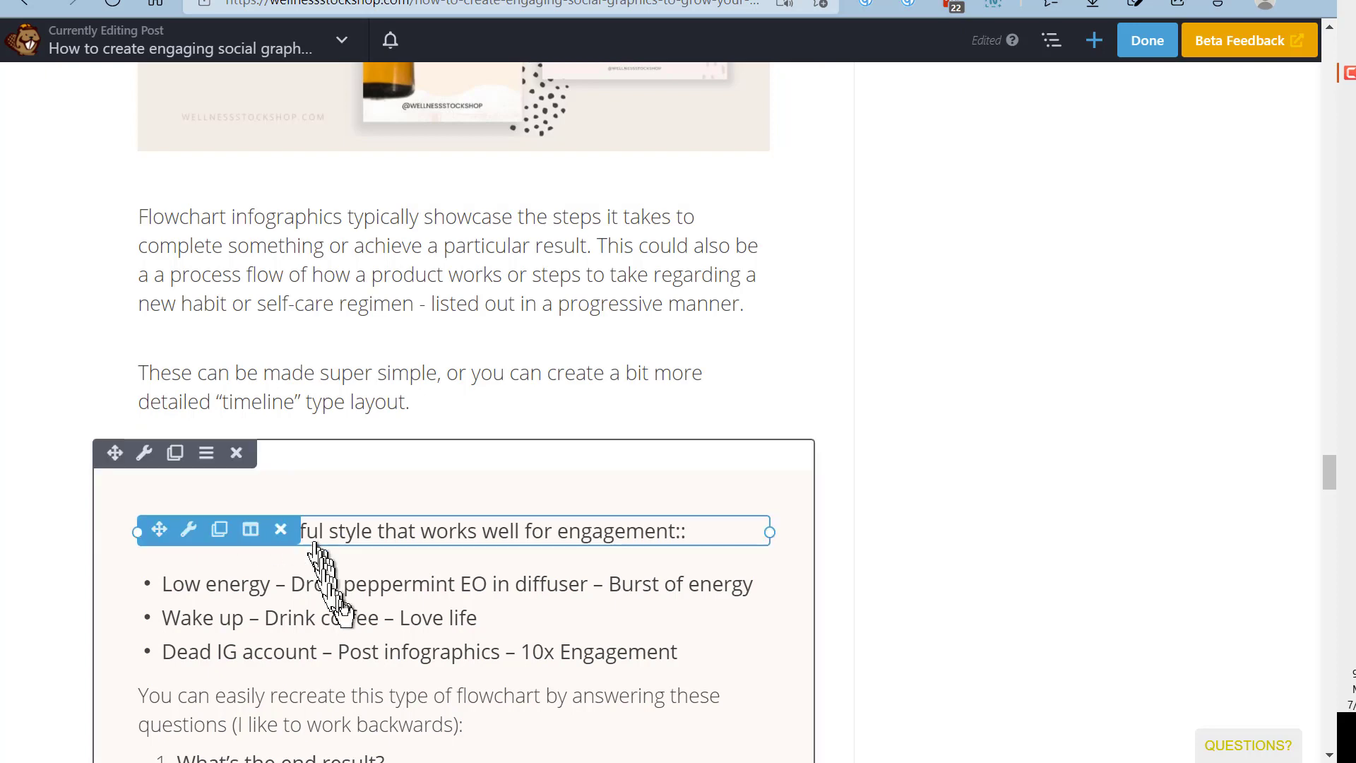
pyautogui.scroll(-3, 333, 540)
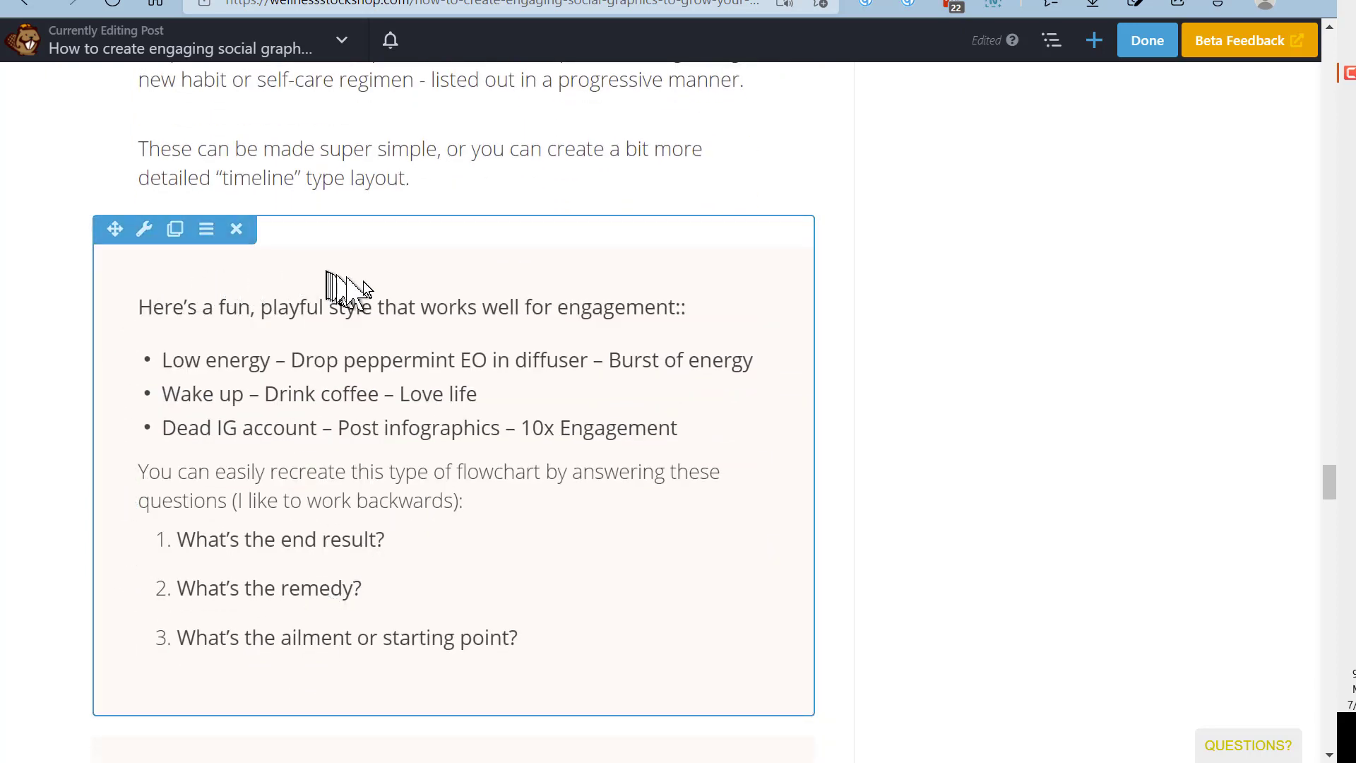
pyautogui.scroll(3, 357, 474)
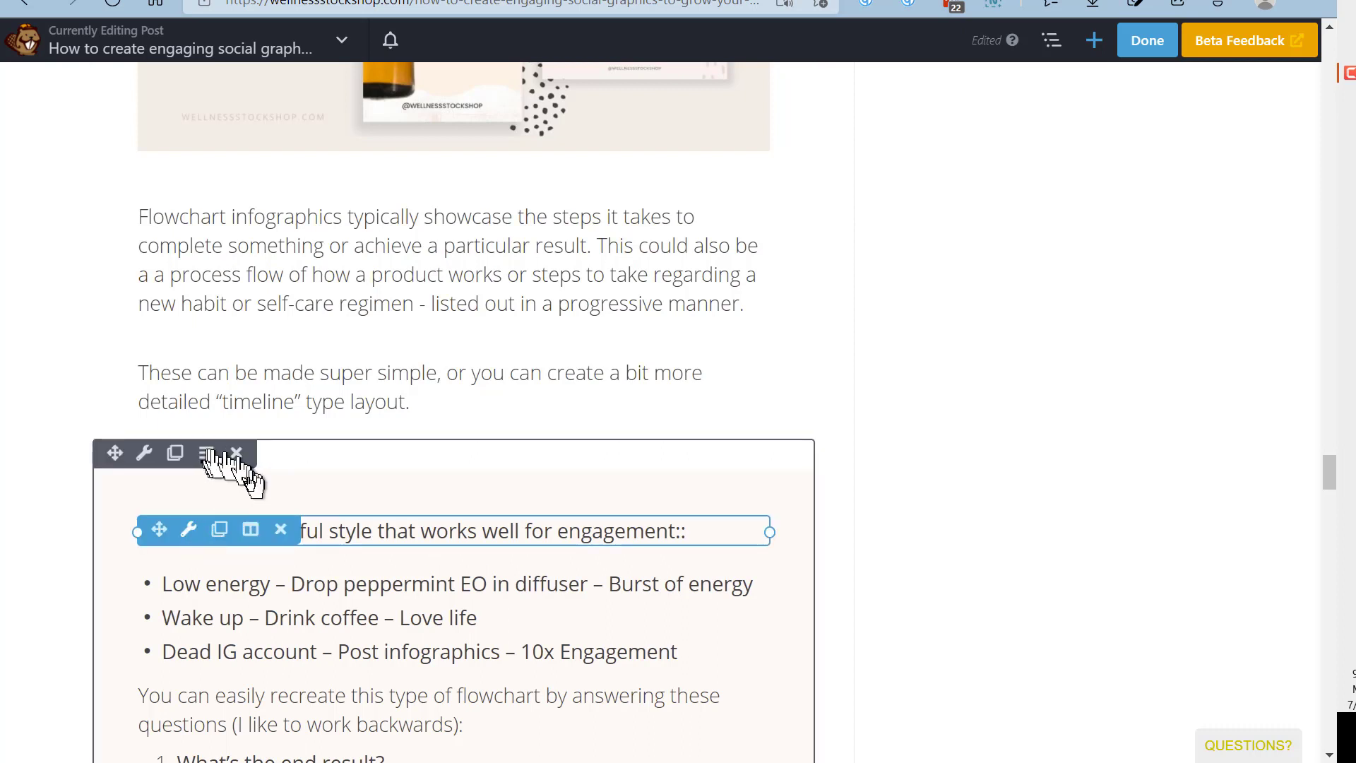
pyautogui.click(251, 535)
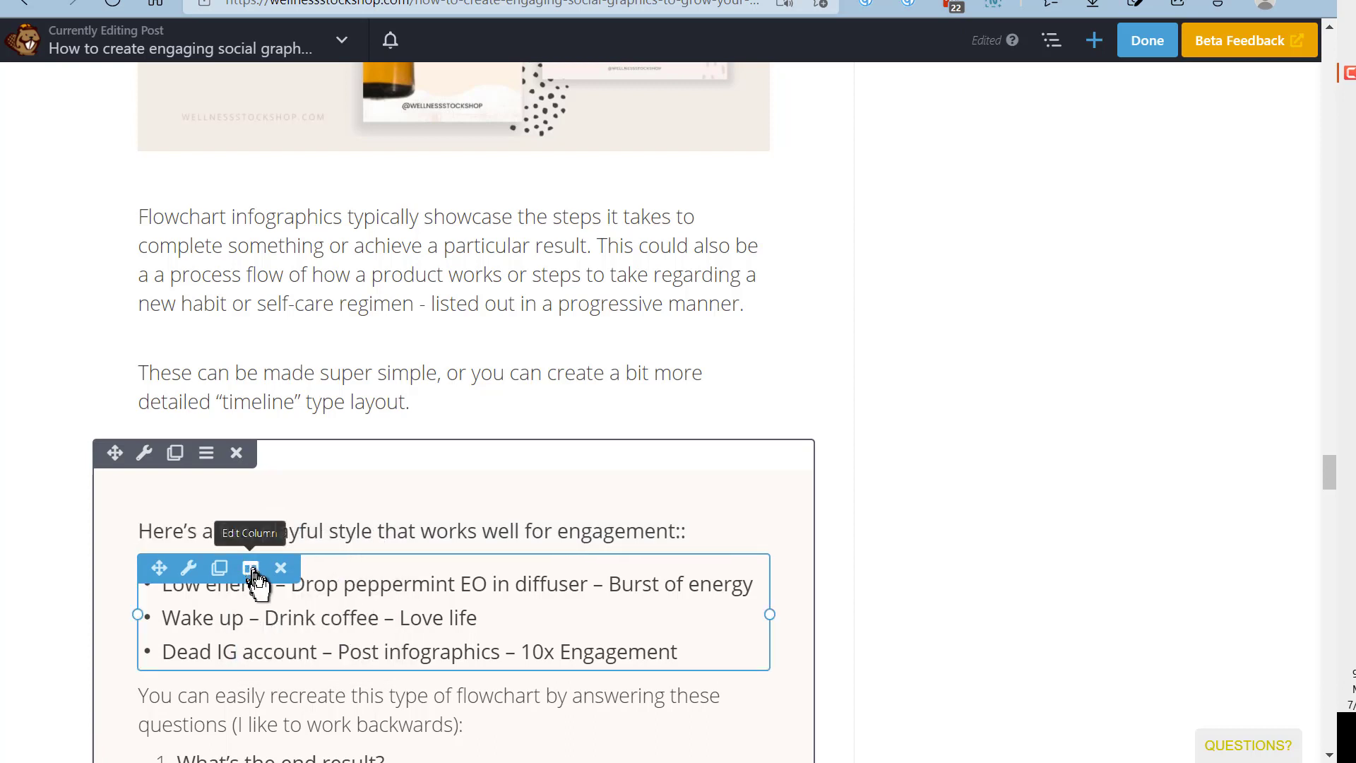
pyautogui.click(252, 568)
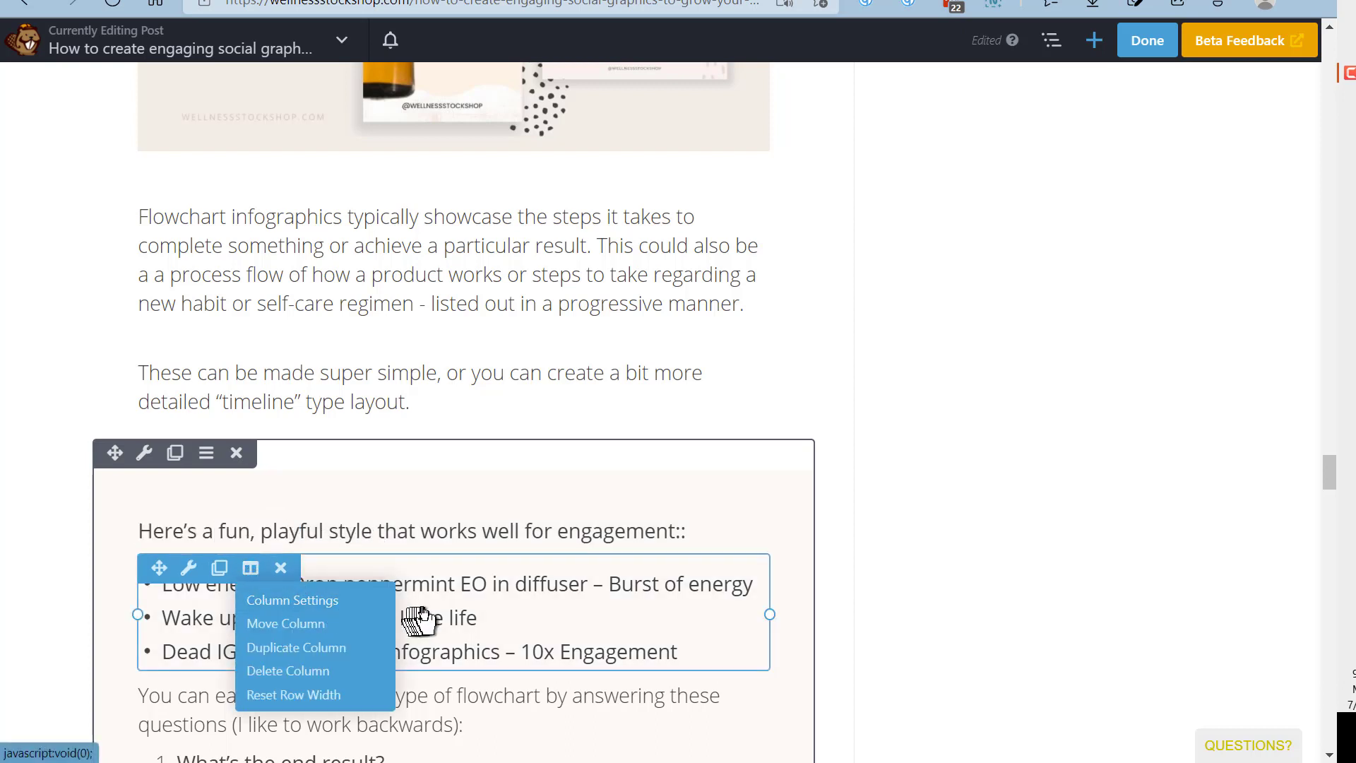
pyautogui.scroll(-1, 408, 616)
pyautogui.scroll(-3, 408, 616)
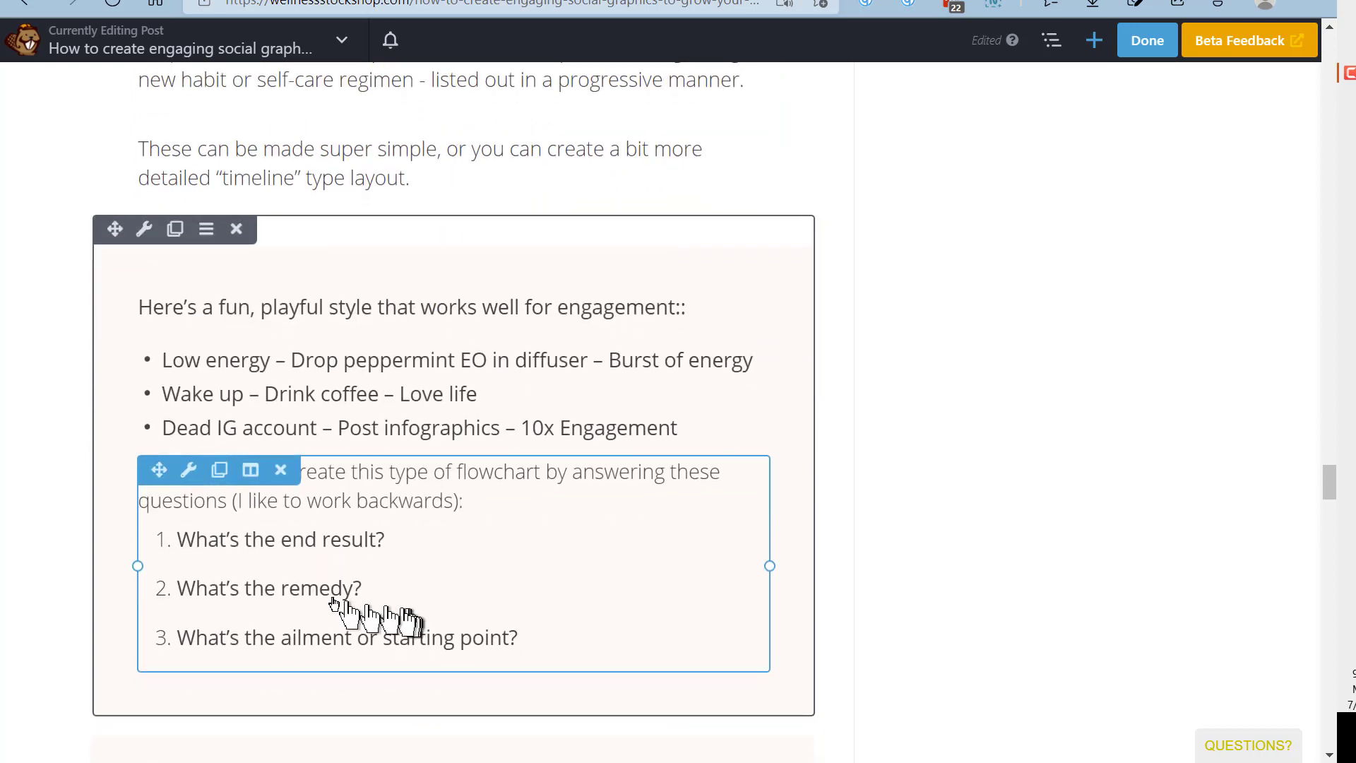
pyautogui.click(251, 470)
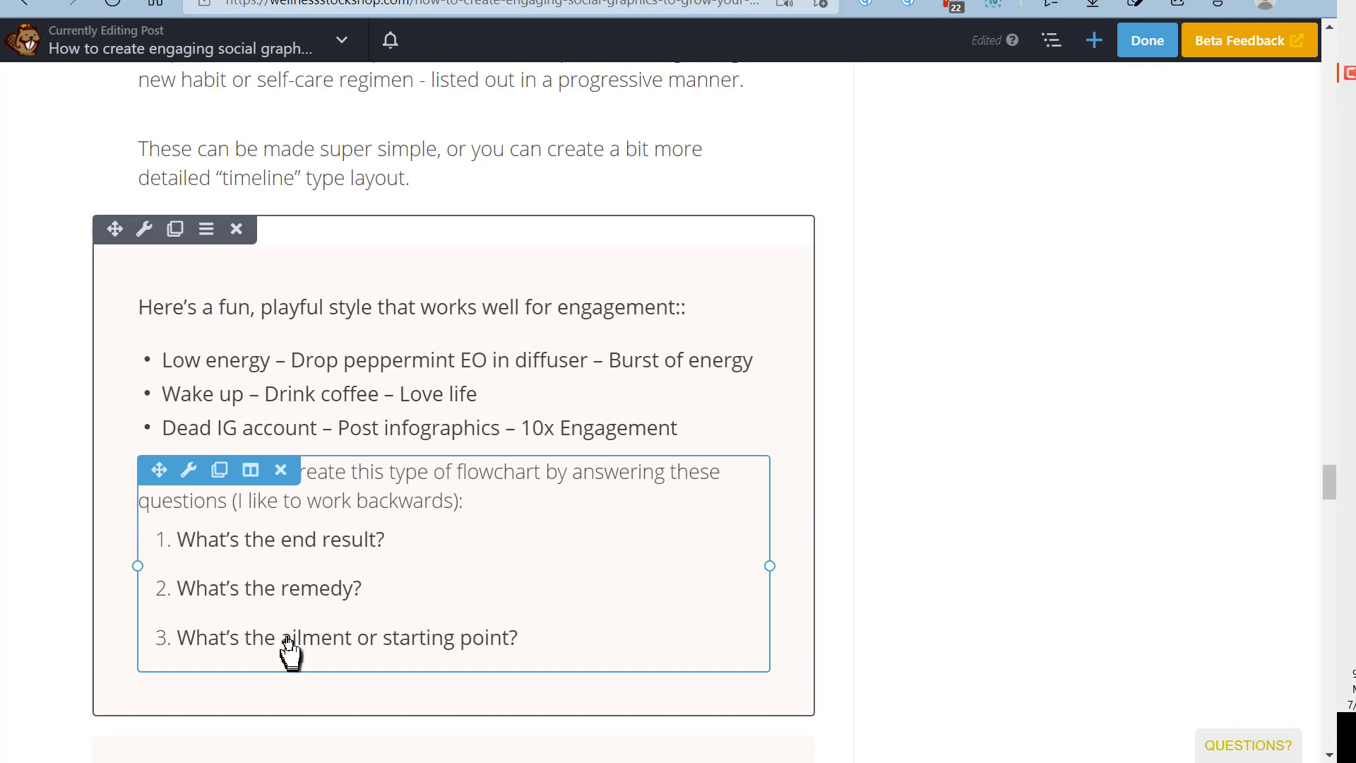
pyautogui.scroll(5, 314, 621)
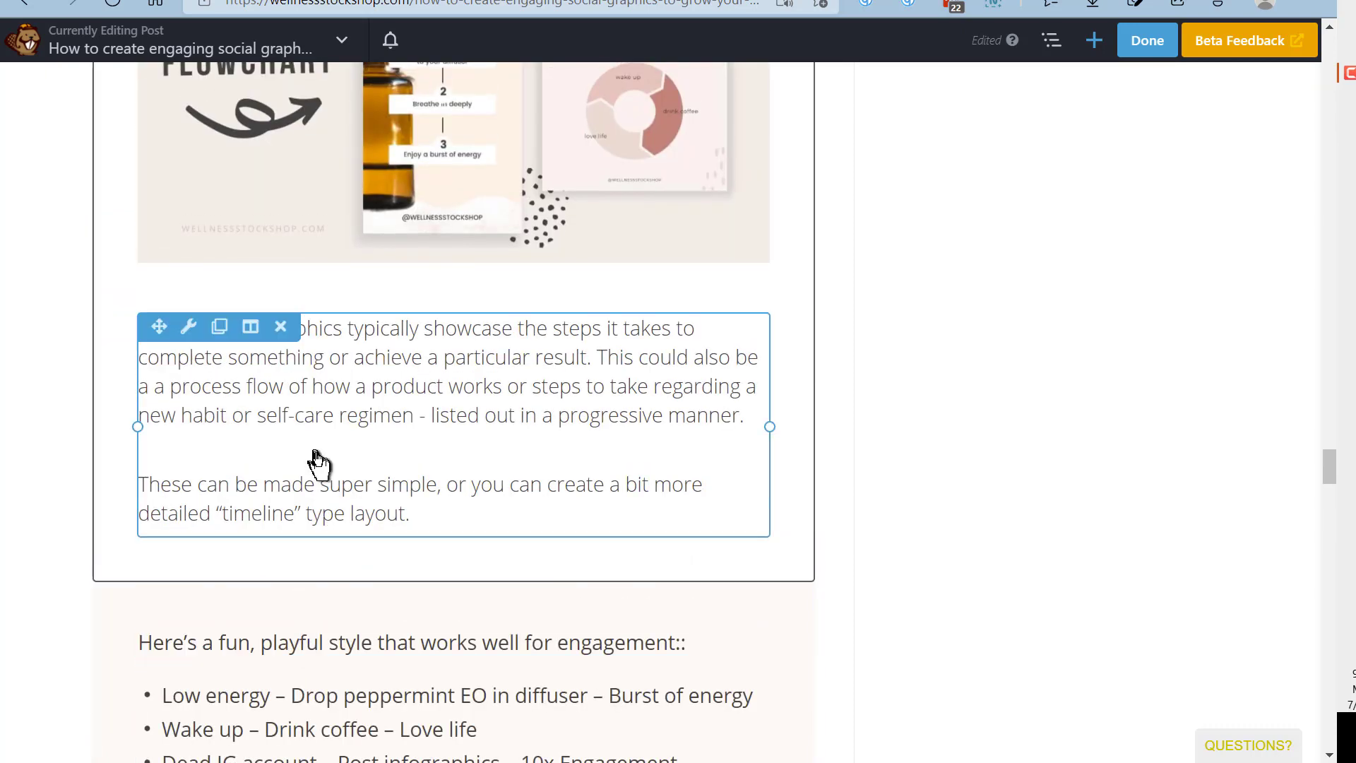
# - Move the "Here's a fun, playful style that works well for engagement" text module directly below the flowchart paragraphs in the row above
pyautogui.scroll(-2, 345, 509)
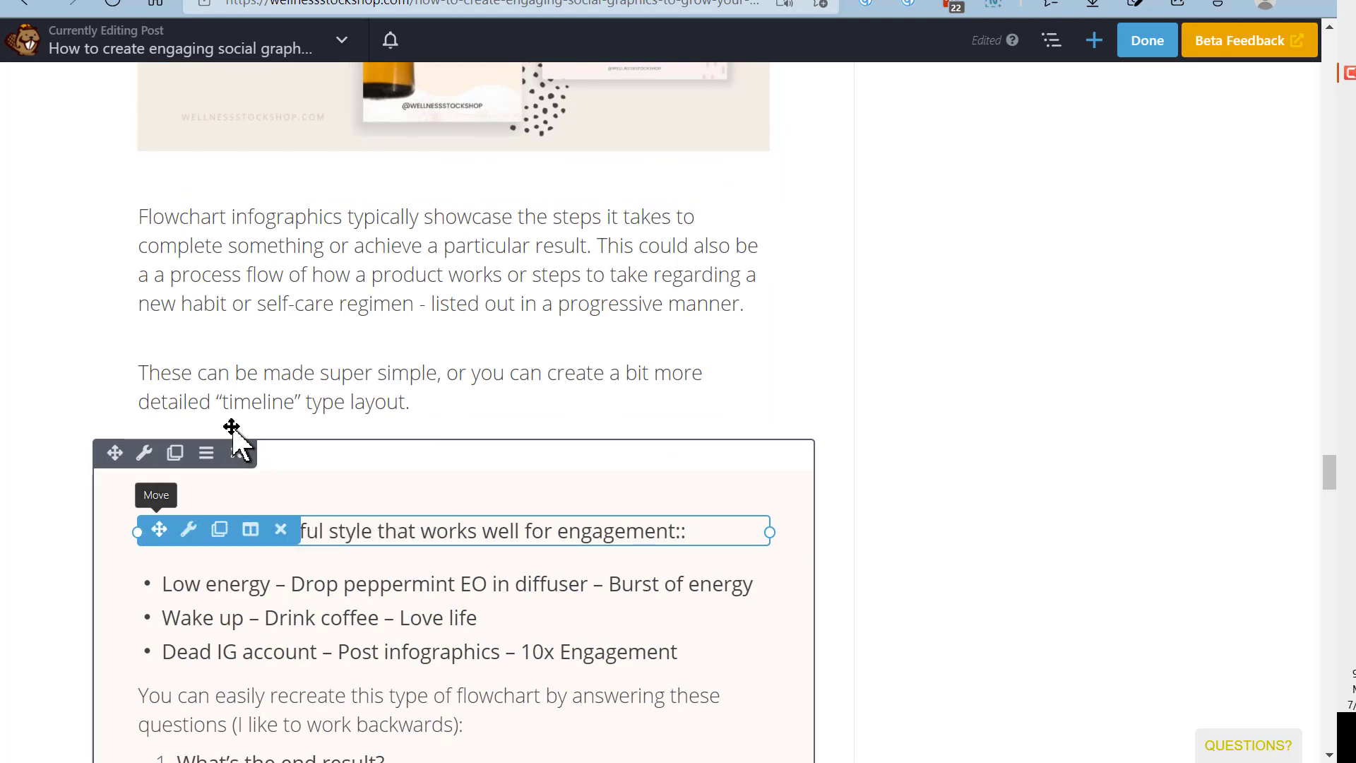
pyautogui.moveTo(232, 427); pyautogui.dragTo(220, 414)
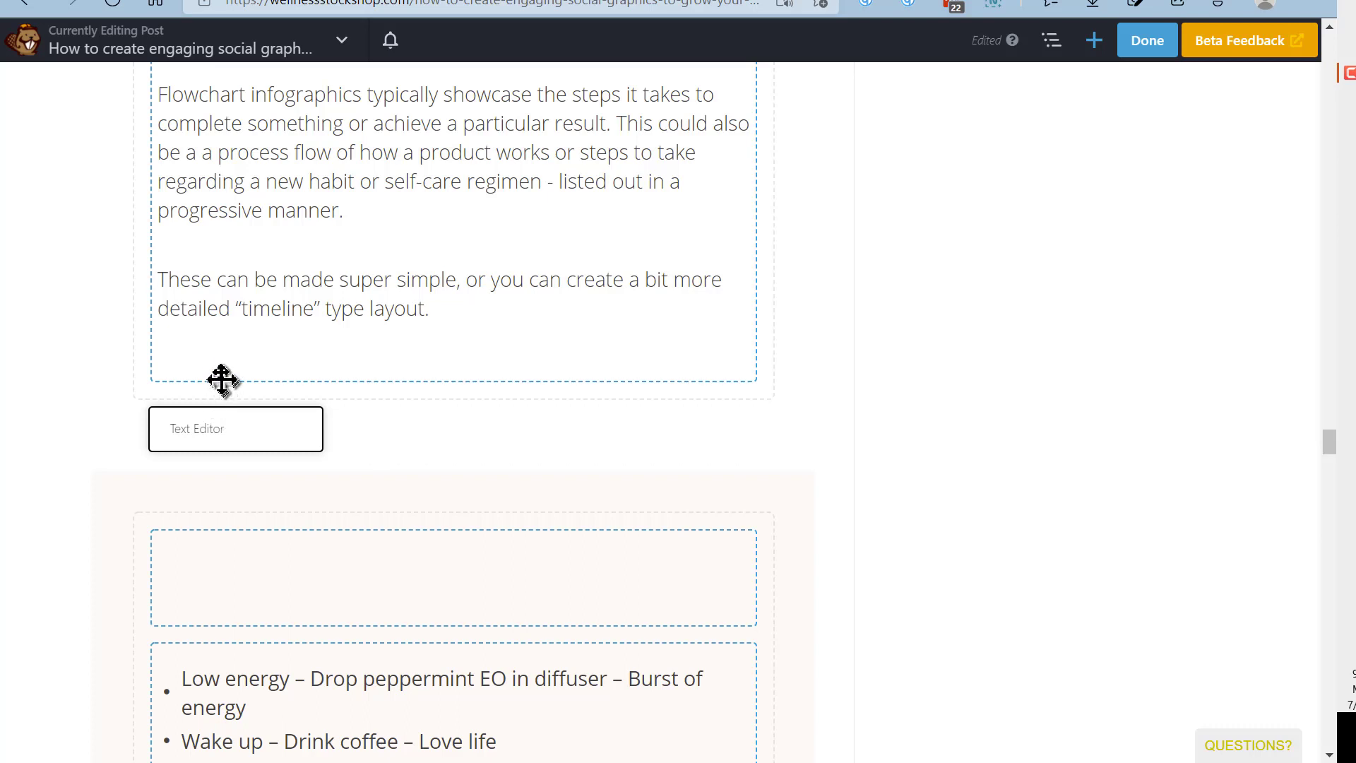
pyautogui.moveTo(225, 352); pyautogui.dragTo(260, 393)
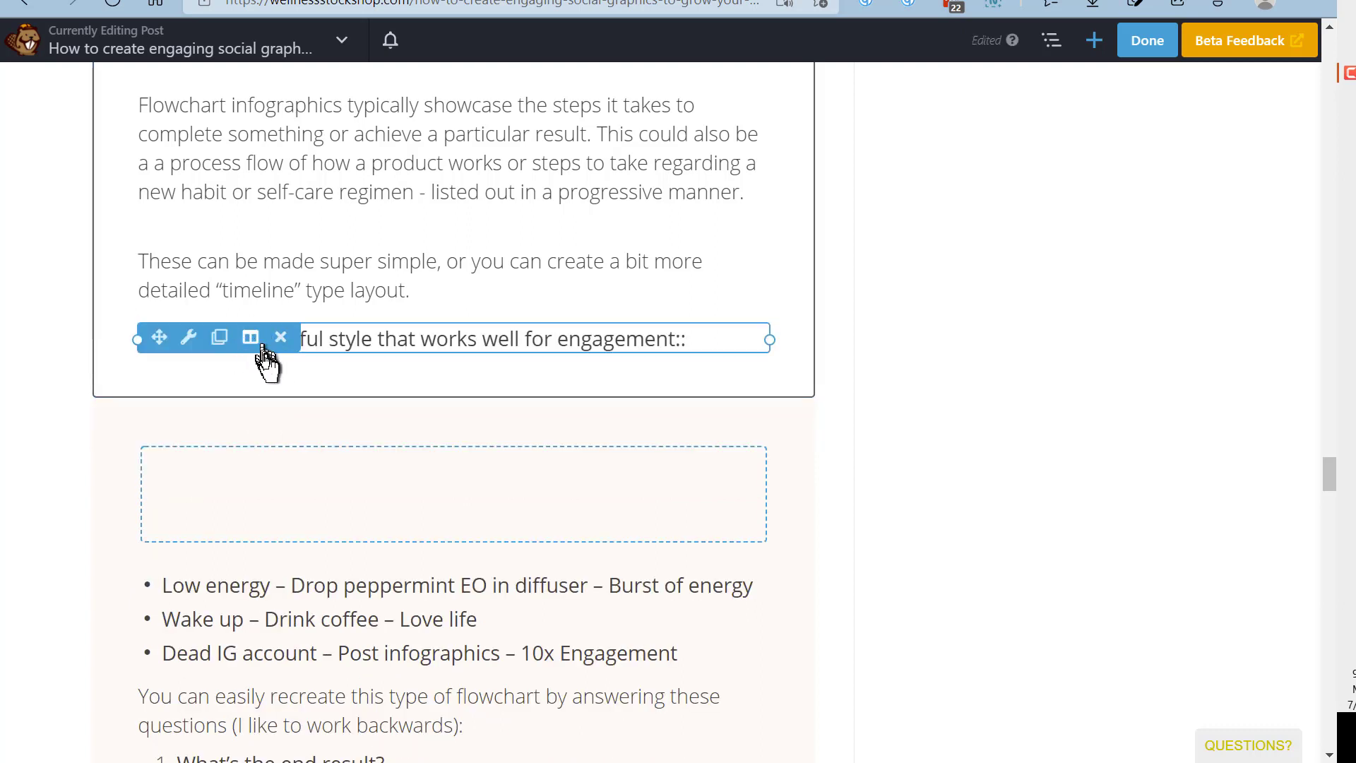
pyautogui.click(252, 339)
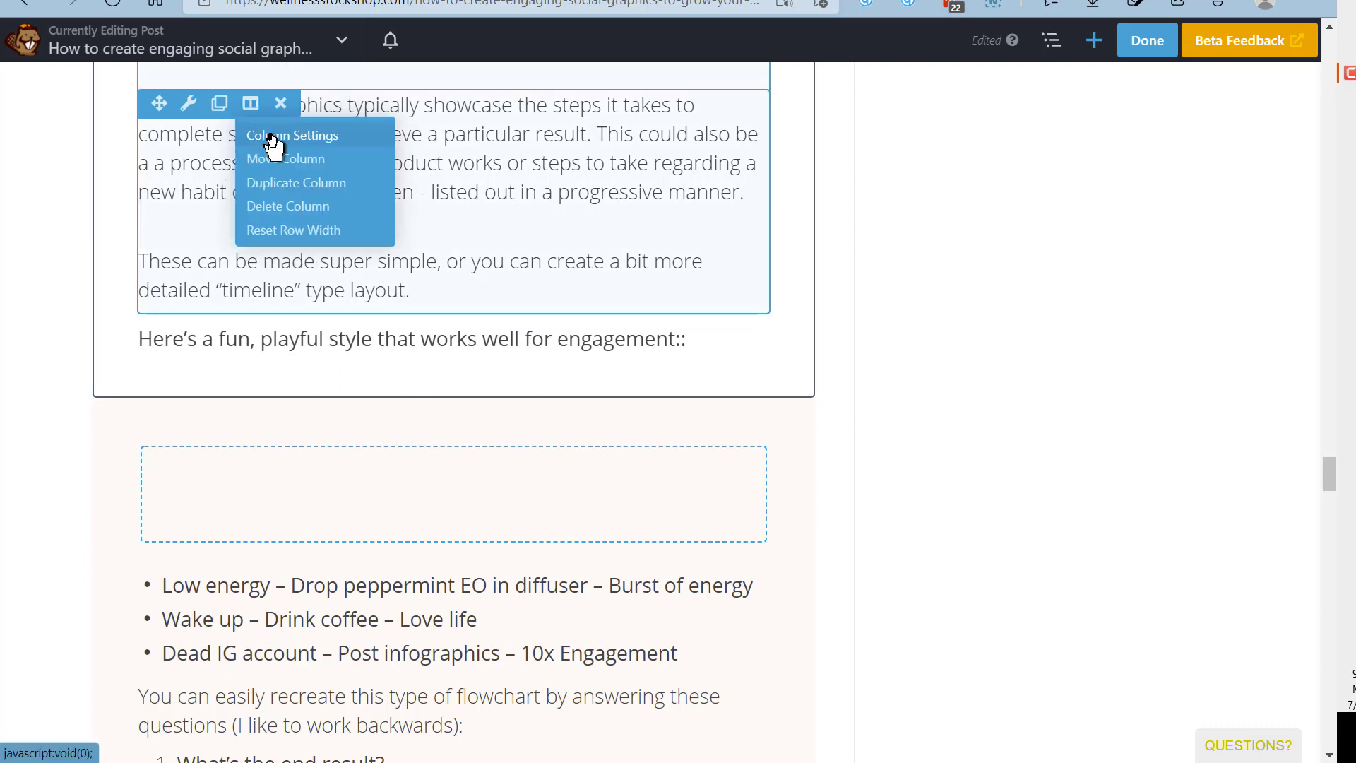
pyautogui.scroll(5, 267, 149)
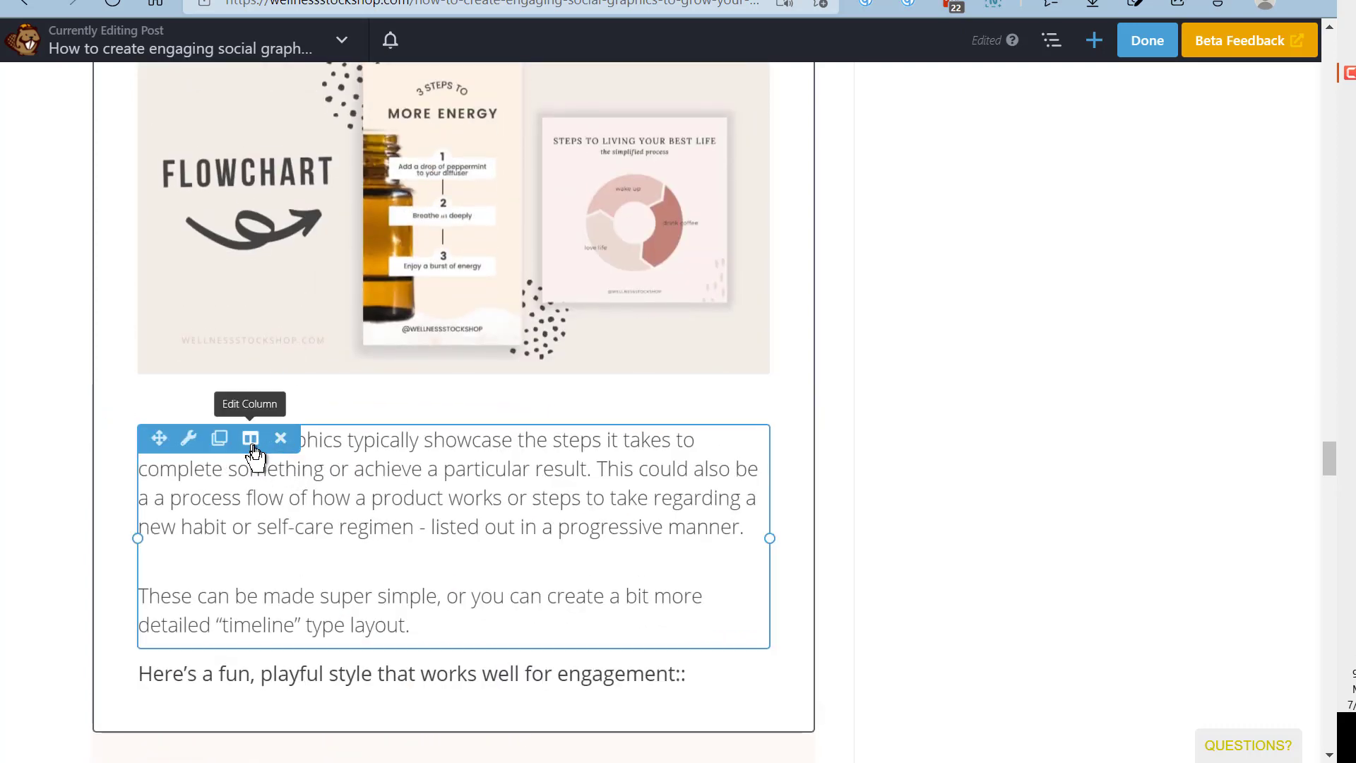
pyautogui.moveTo(252, 439)
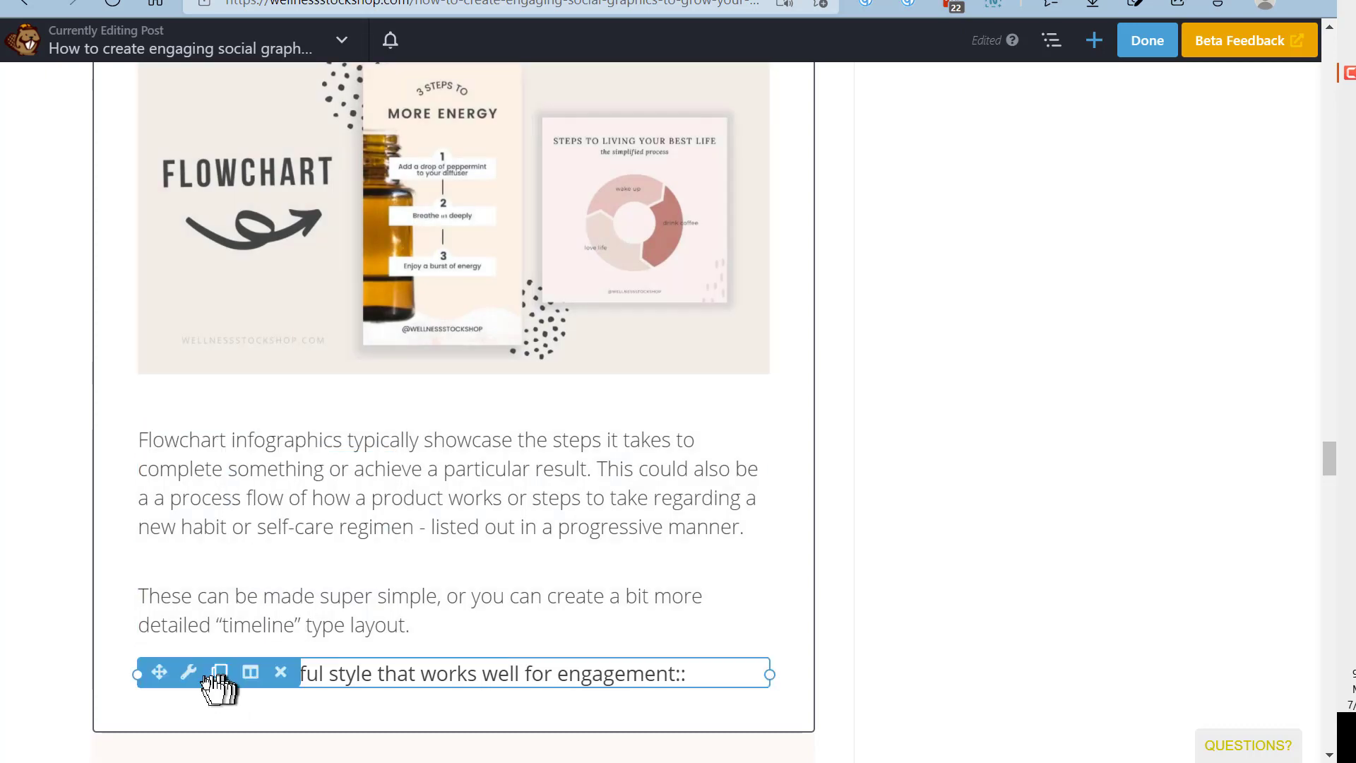
# - Move the bulleted list starting with "Low energy" below the "Here's a fun, playful style" text in the flowchart row
pyautogui.scroll(-5, 293, 678)
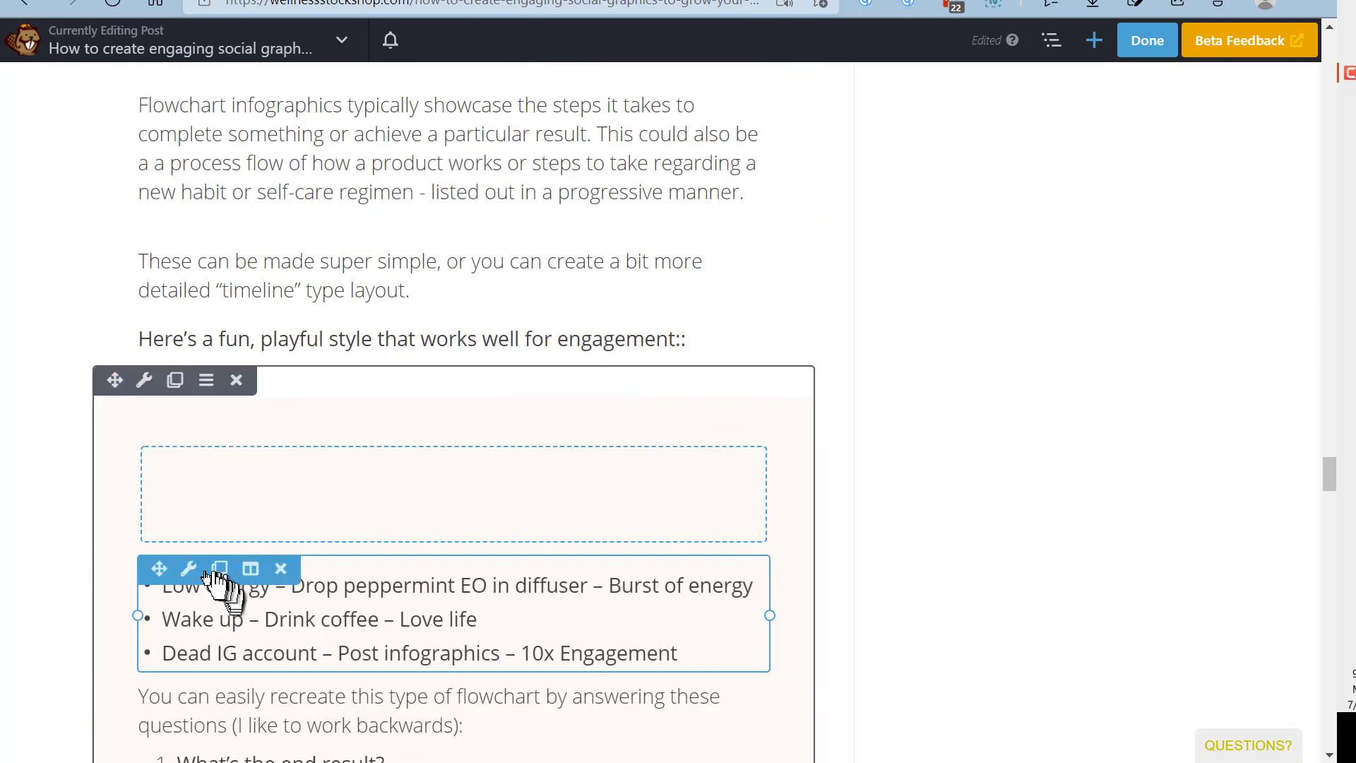
pyautogui.moveTo(158, 569); pyautogui.dragTo(281, 244)
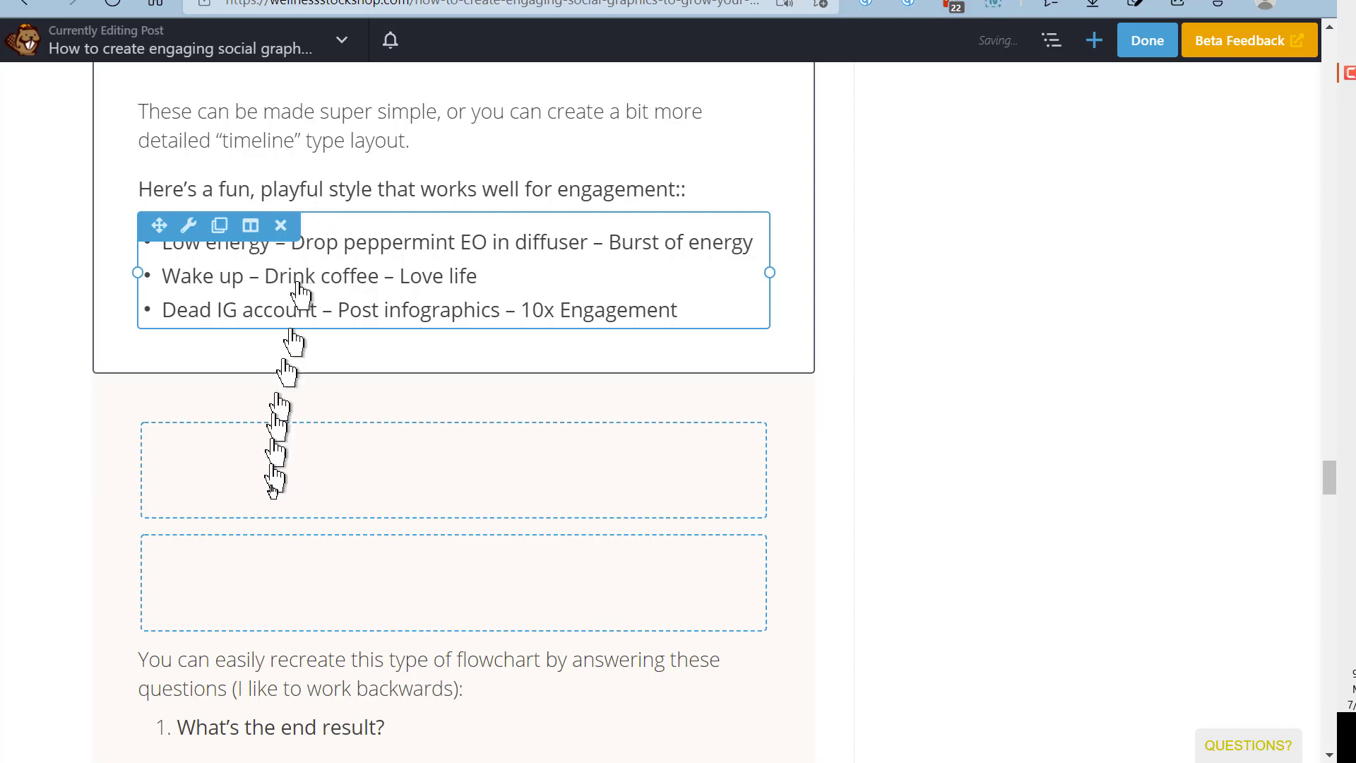
pyautogui.moveTo(166, 664)
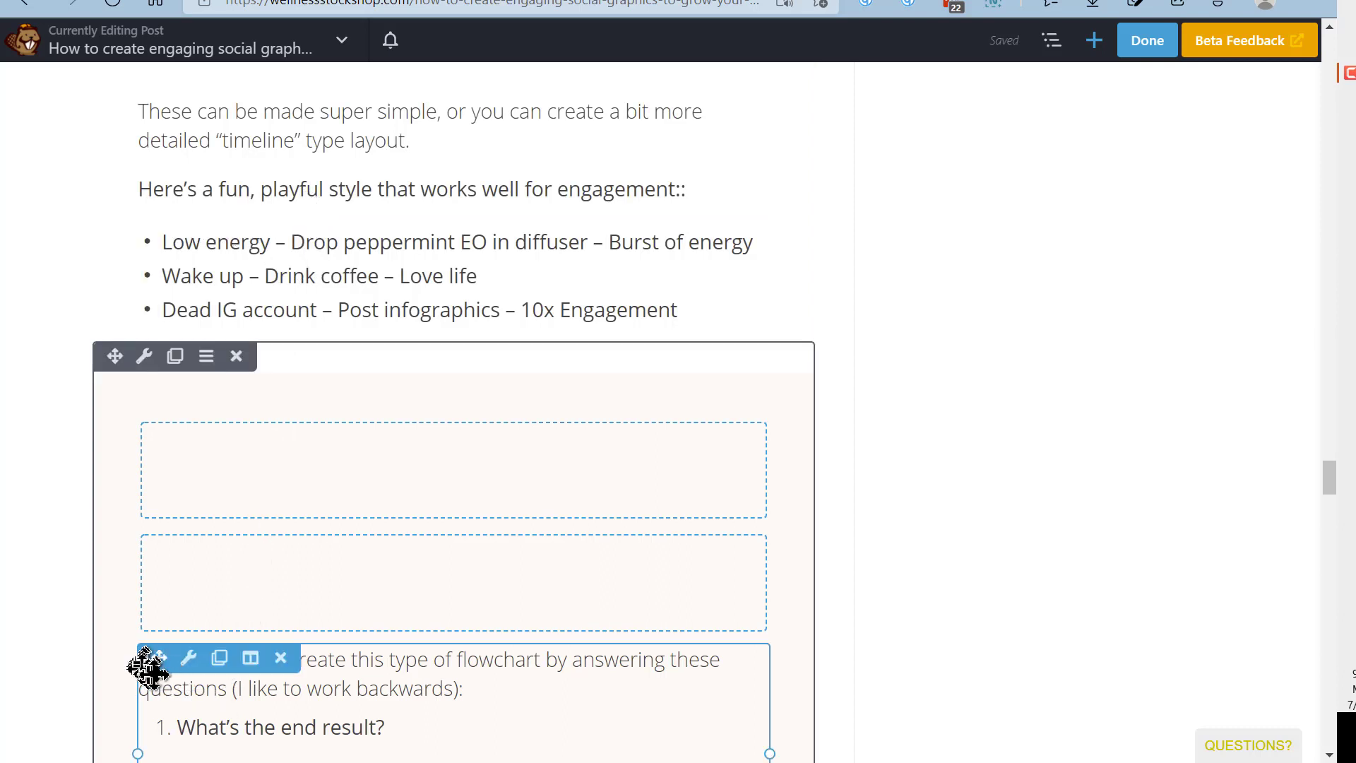
# - Move the "You can easily recreate this type of flowchart" text module with its numbered questions below the "Low energy" bulleted list in the row above
pyautogui.moveTo(159, 658); pyautogui.dragTo(269, 260)
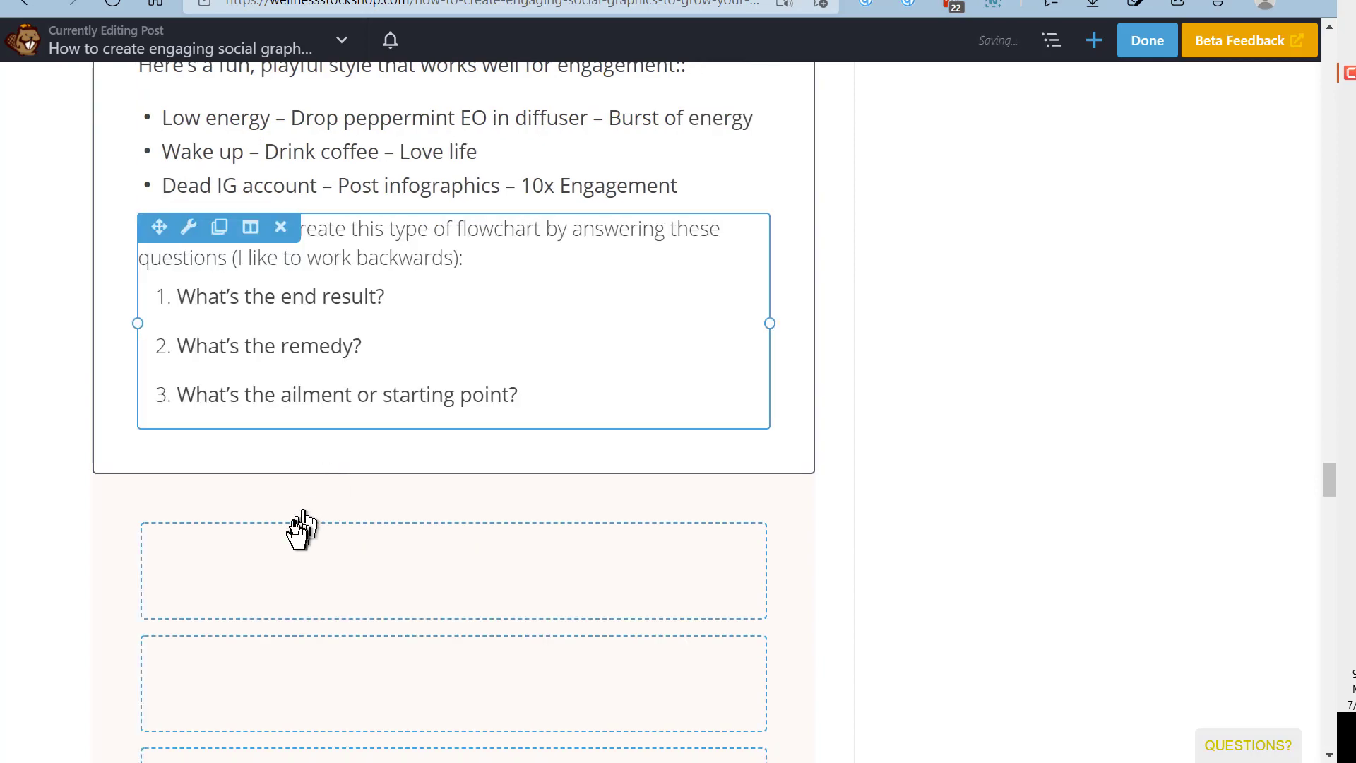
pyautogui.scroll(-5, 311, 523)
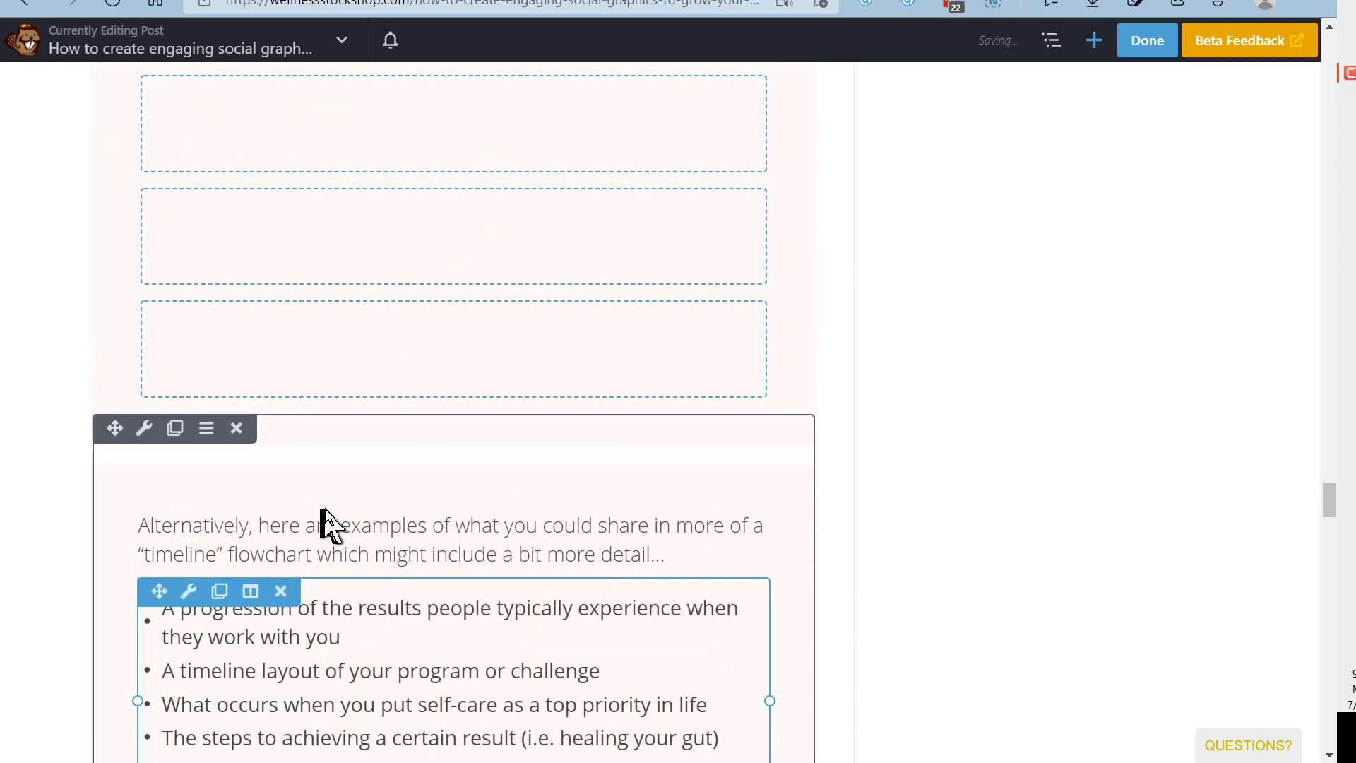
pyautogui.scroll(3, 339, 480)
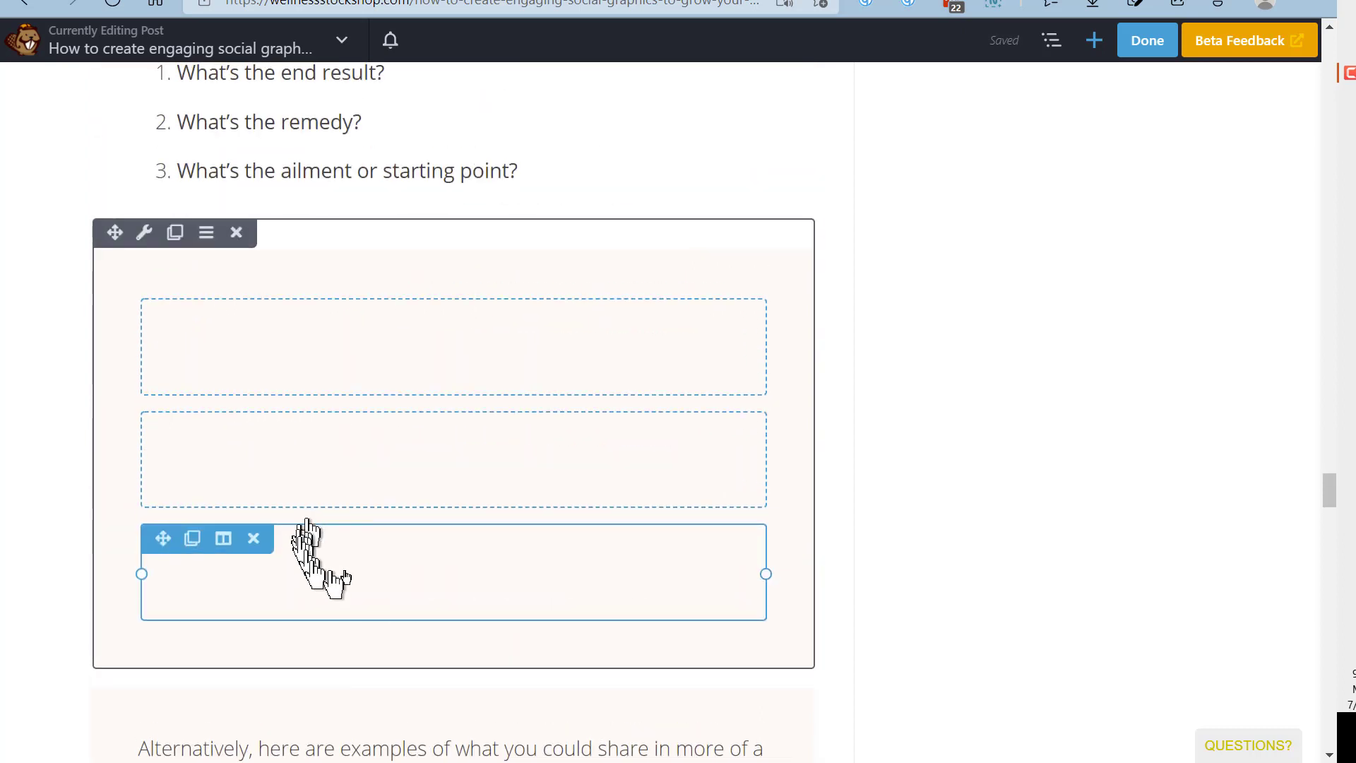
# - Copy the background color value from the settings of the emptied row below the questions, and cancel the row settings
pyautogui.scroll(2, 278, 498)
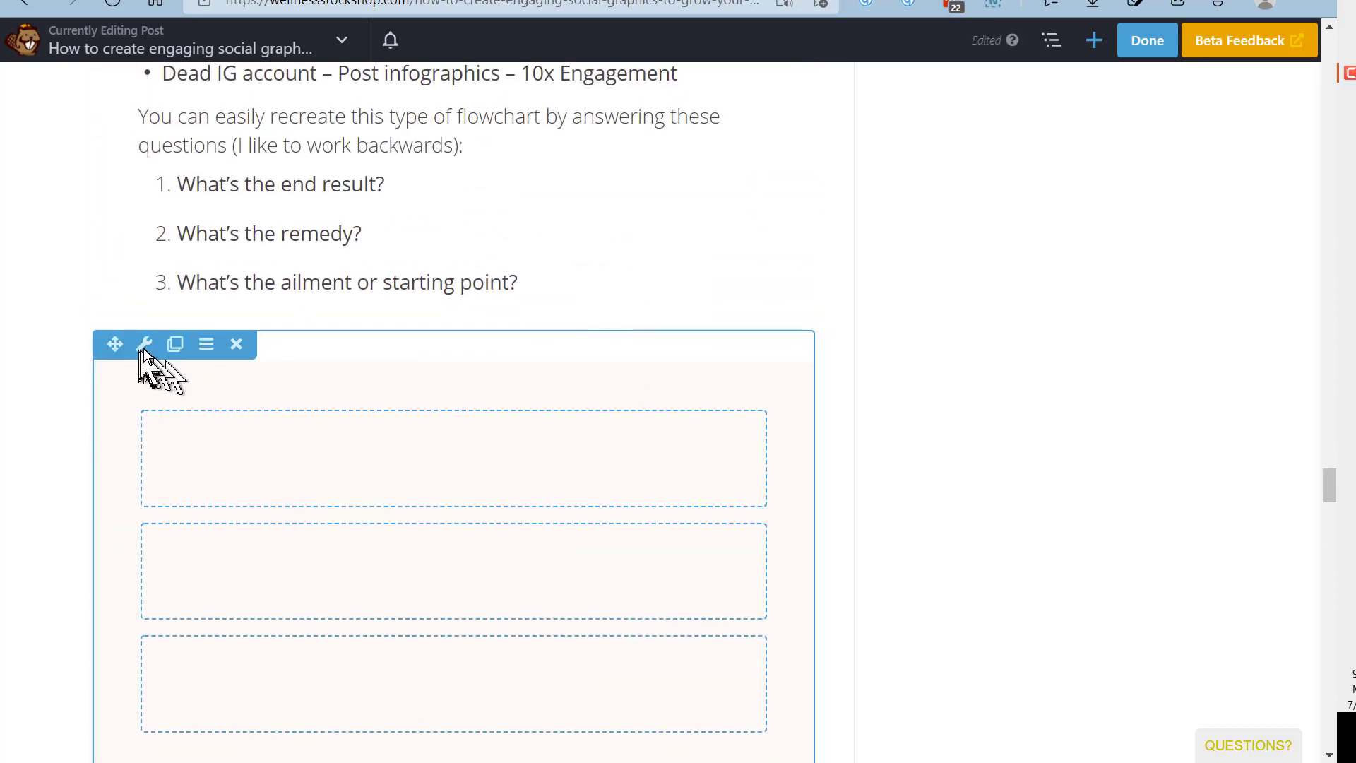
pyautogui.click(212, 378)
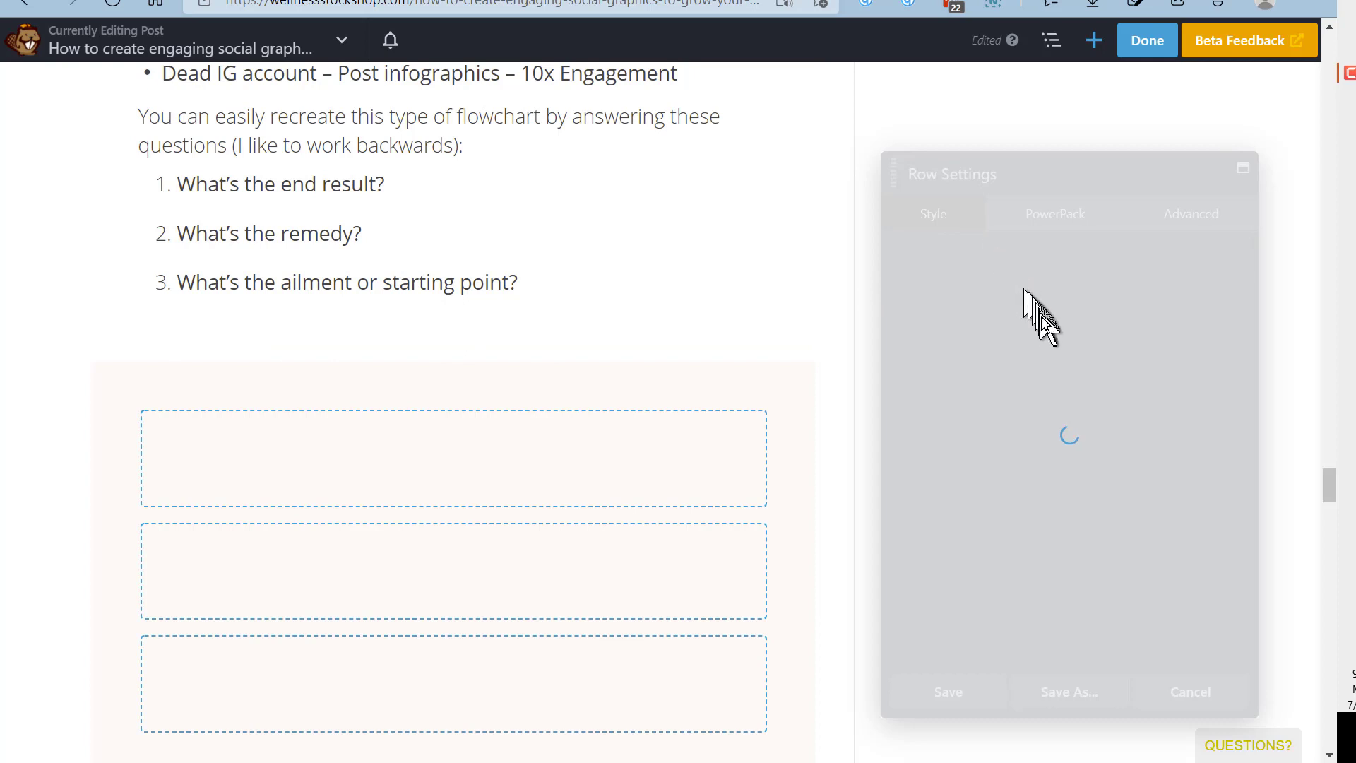
pyautogui.scroll(-2, 1010, 361)
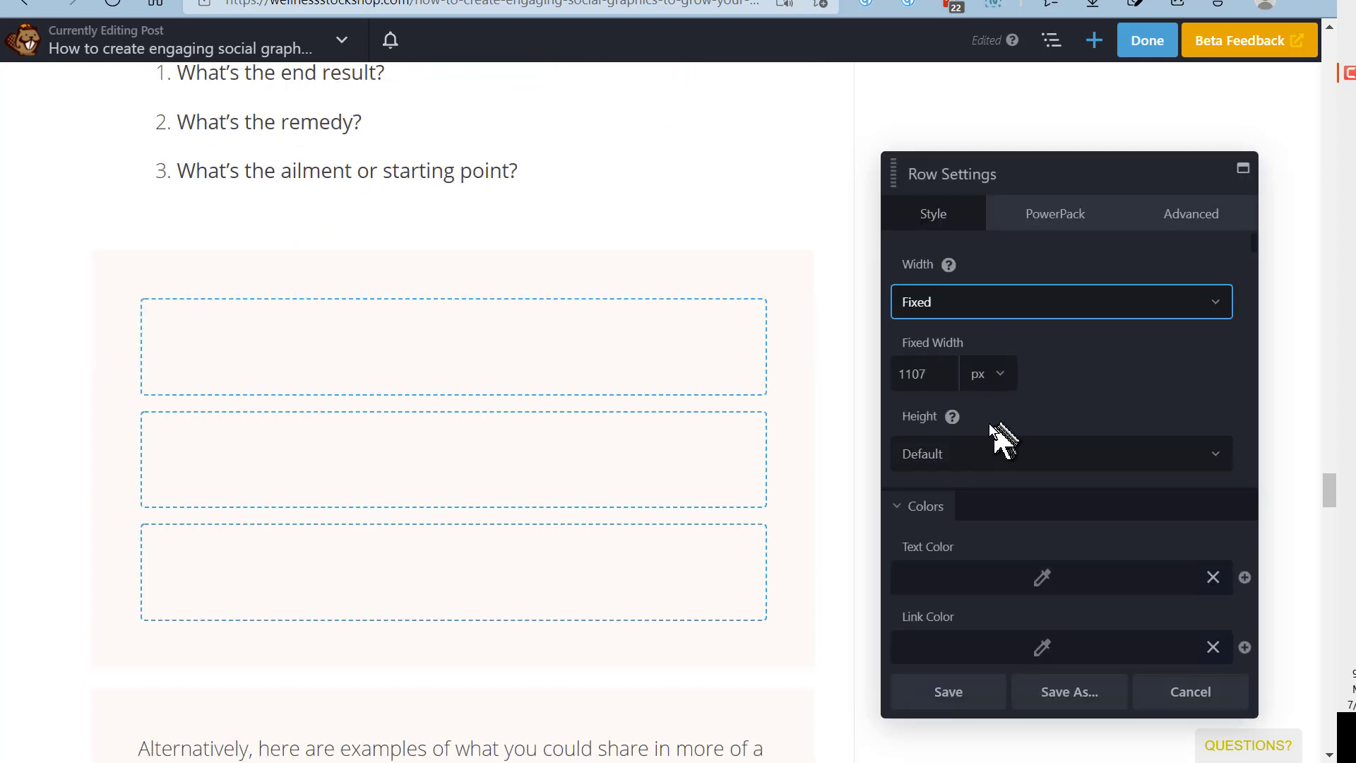
pyautogui.scroll(-7, 993, 469)
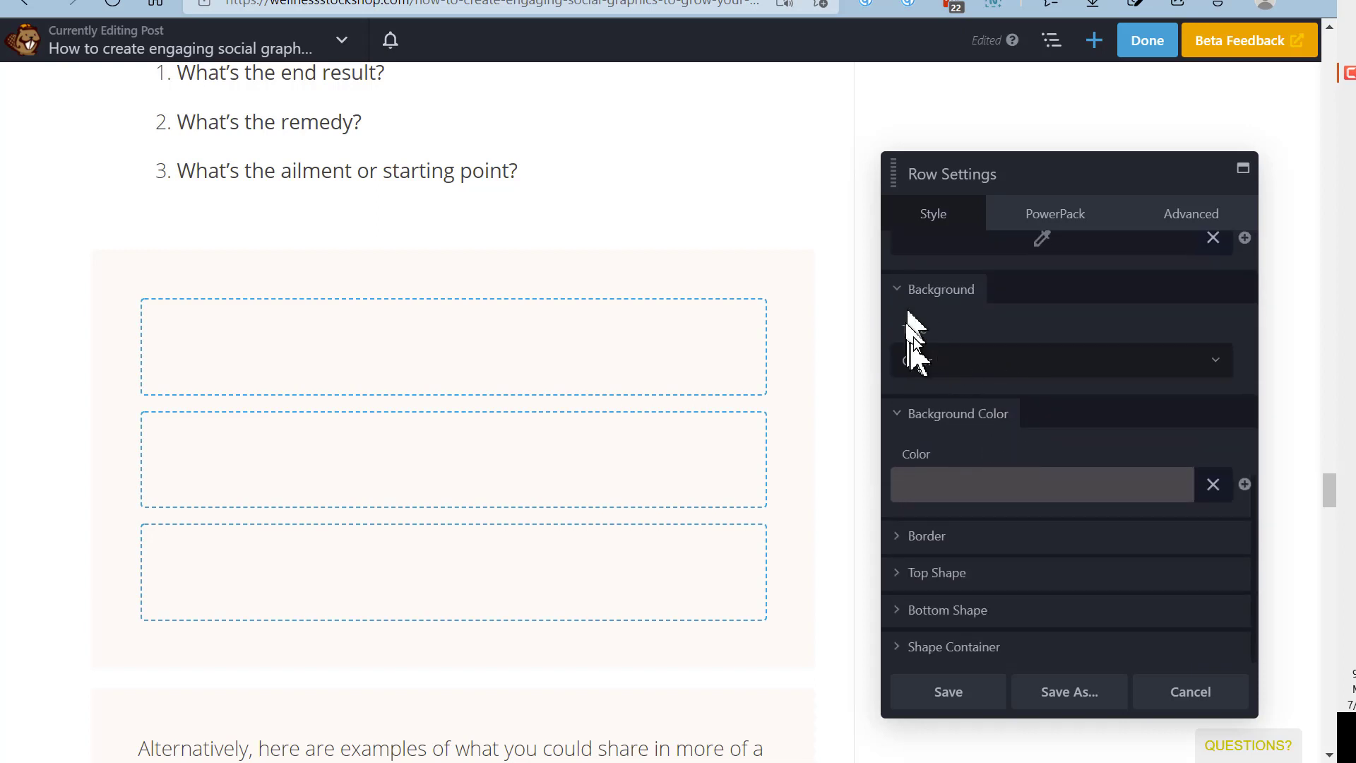
pyautogui.click(961, 500)
pyautogui.write('rgba(249,227,213,0.22)')
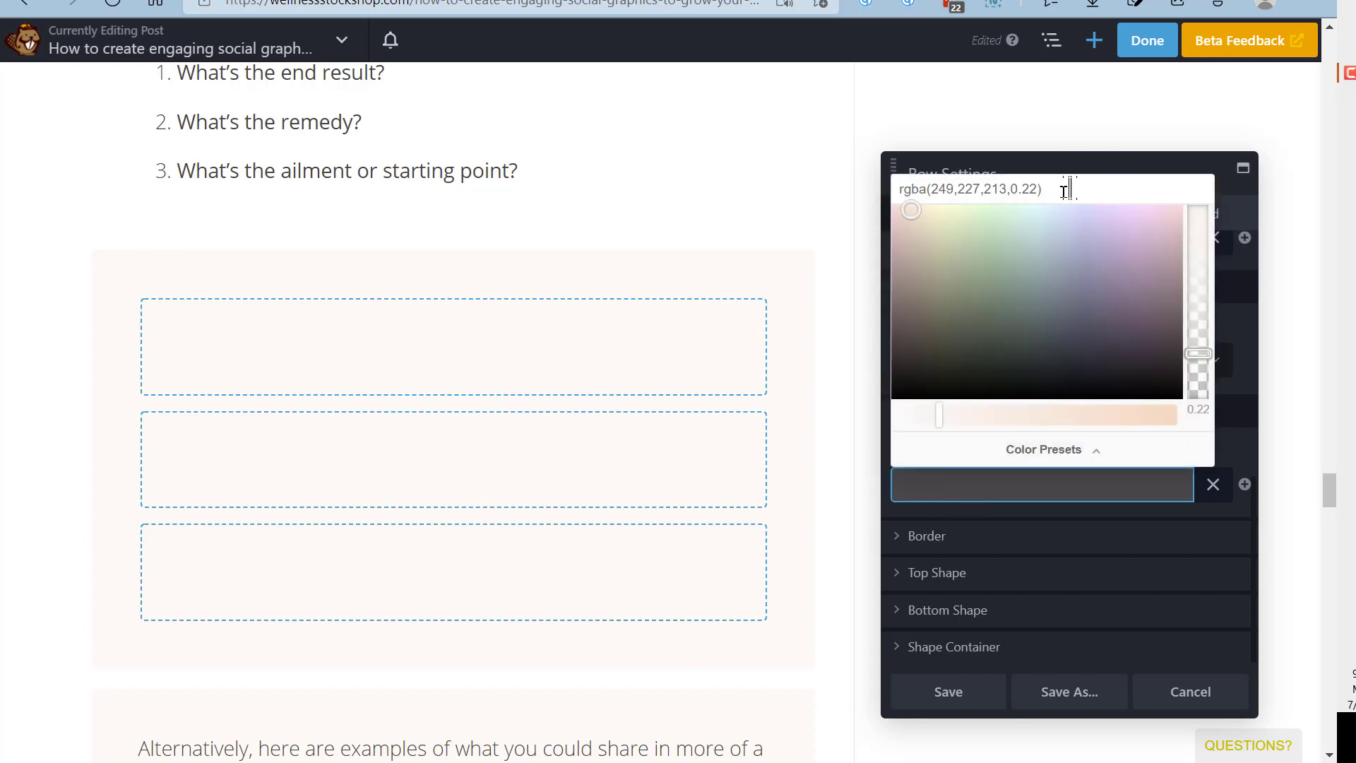
pyautogui.moveTo(1063, 188); pyautogui.dragTo(925, 189)
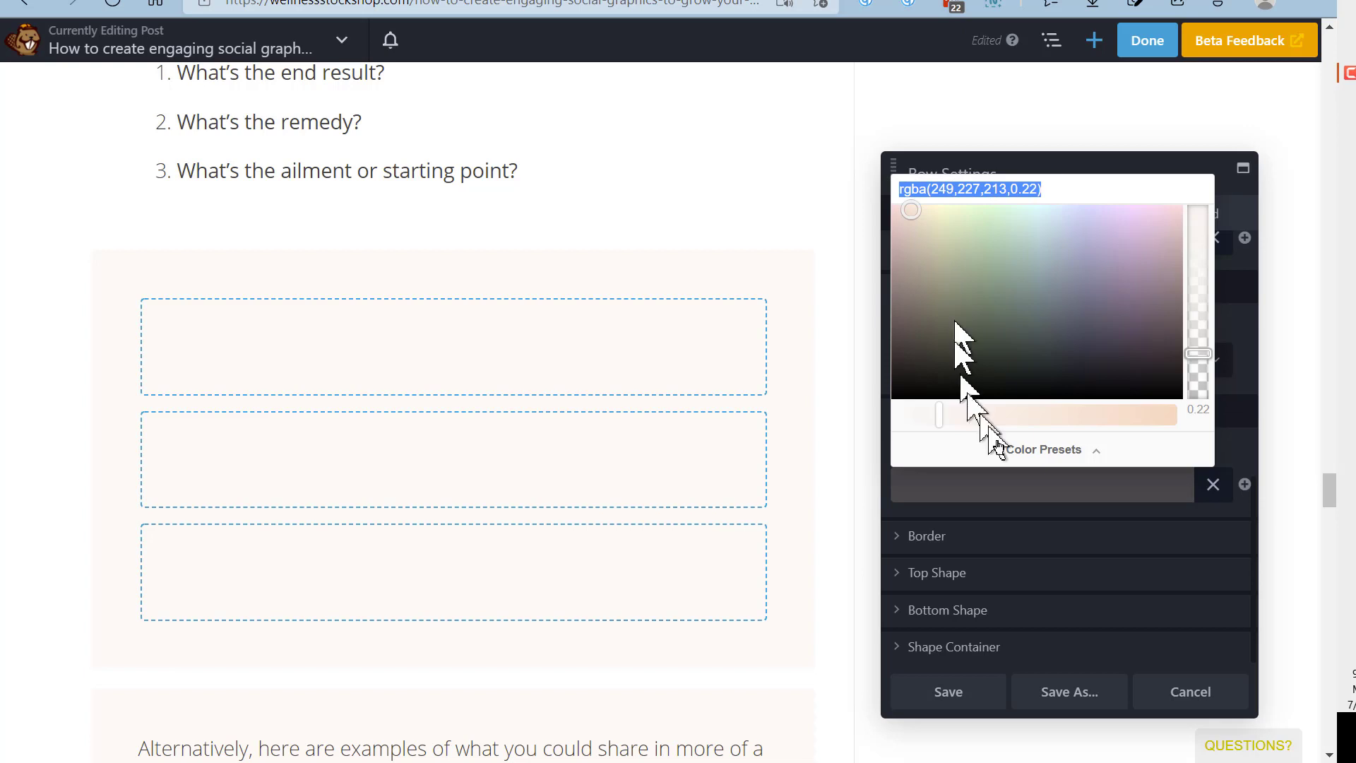
pyautogui.click(1201, 699)
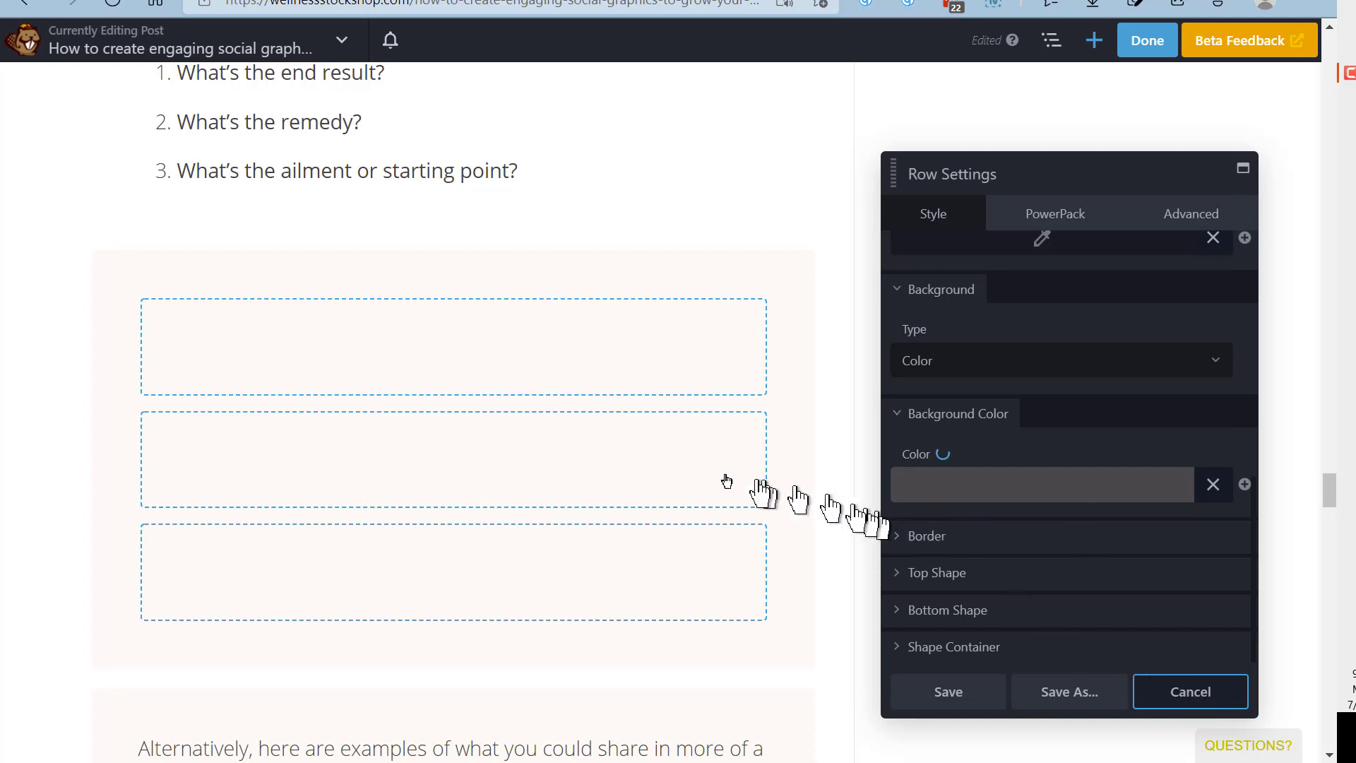
# - Set the background color of the column containing the "Low energy" list to rgba(249,227,213,0.22) and save the column settings
pyautogui.scroll(4, 489, 486)
pyautogui.scroll(3, 488, 498)
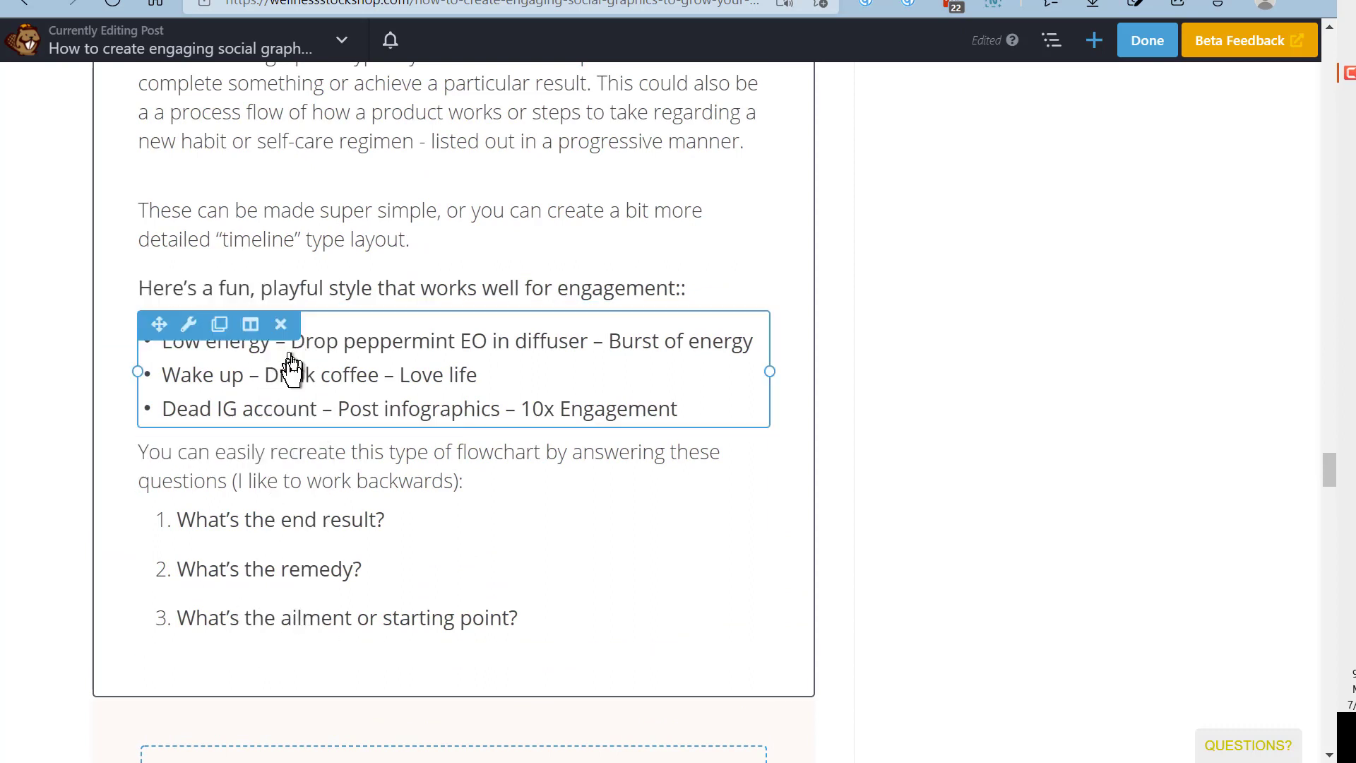
pyautogui.click(252, 326)
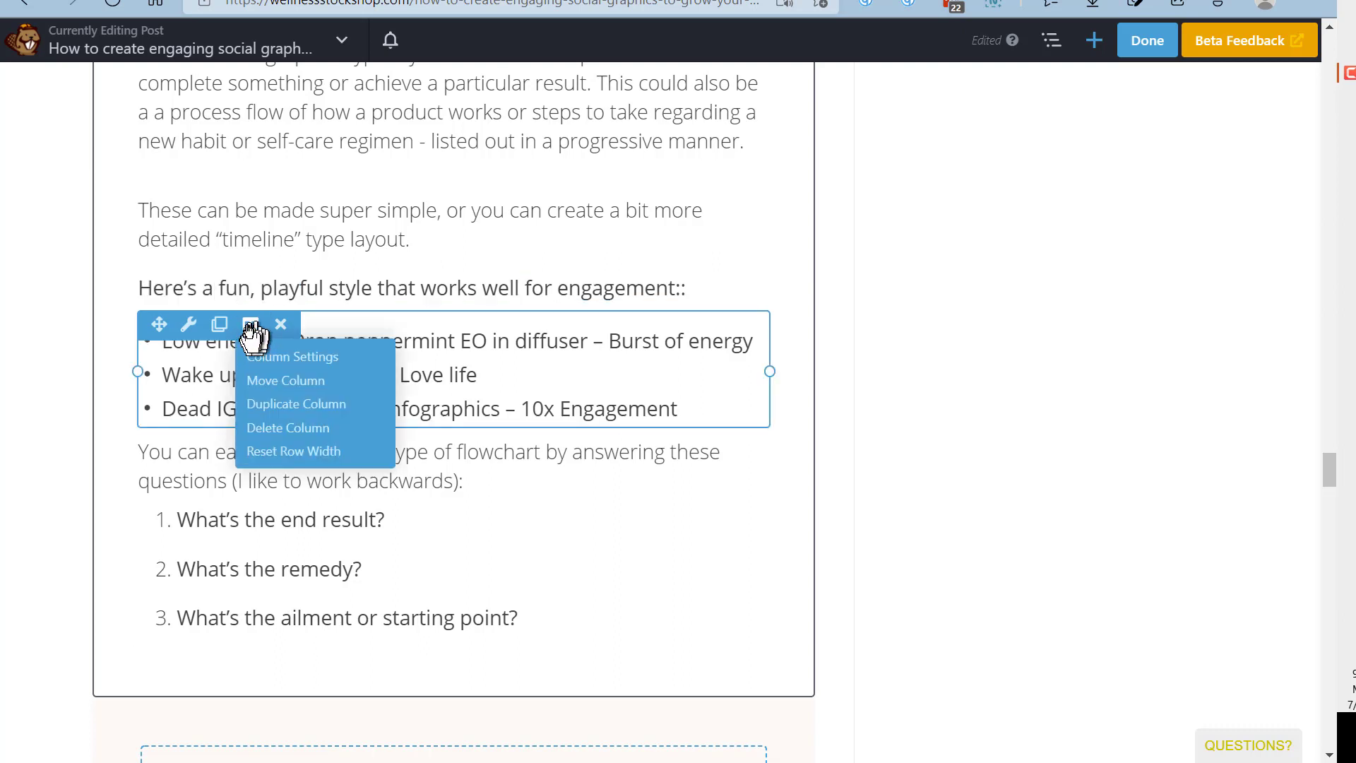
pyautogui.click(281, 358)
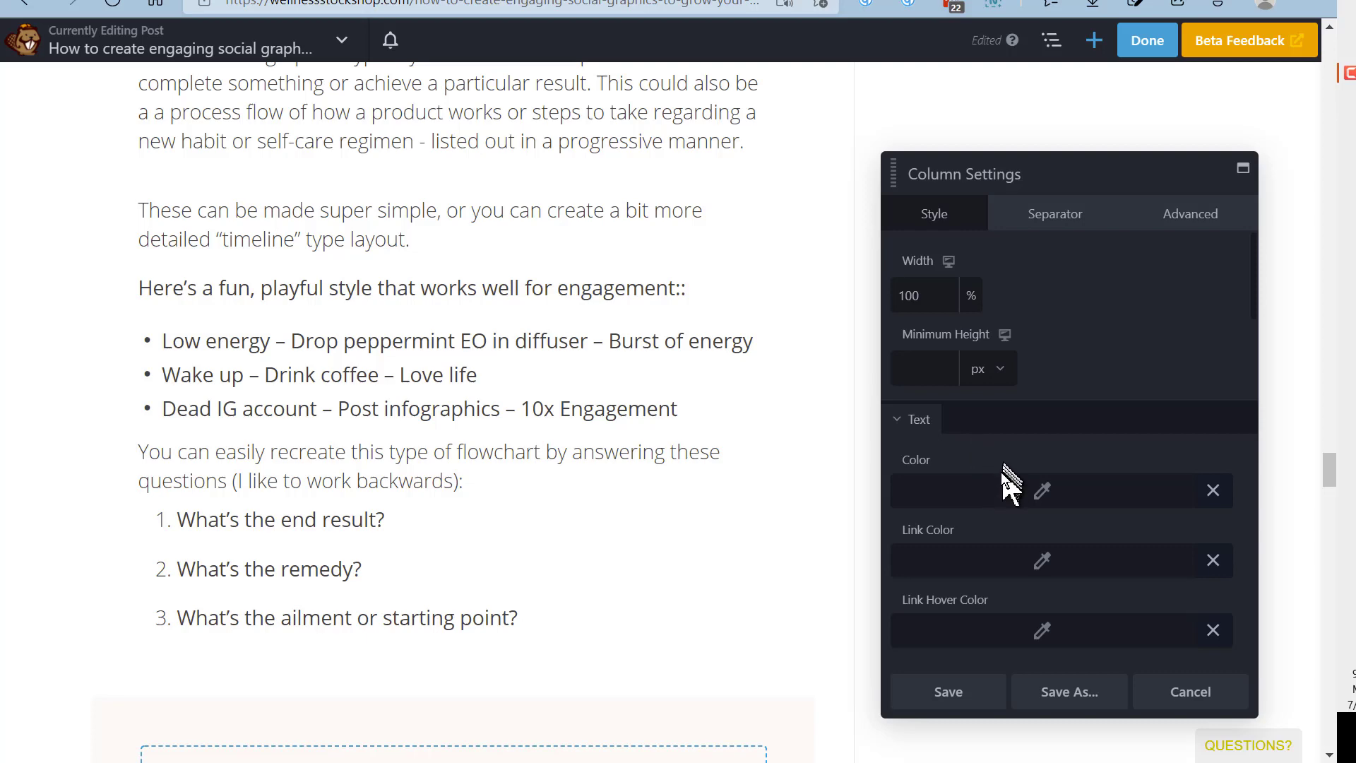
pyautogui.scroll(-6, 998, 480)
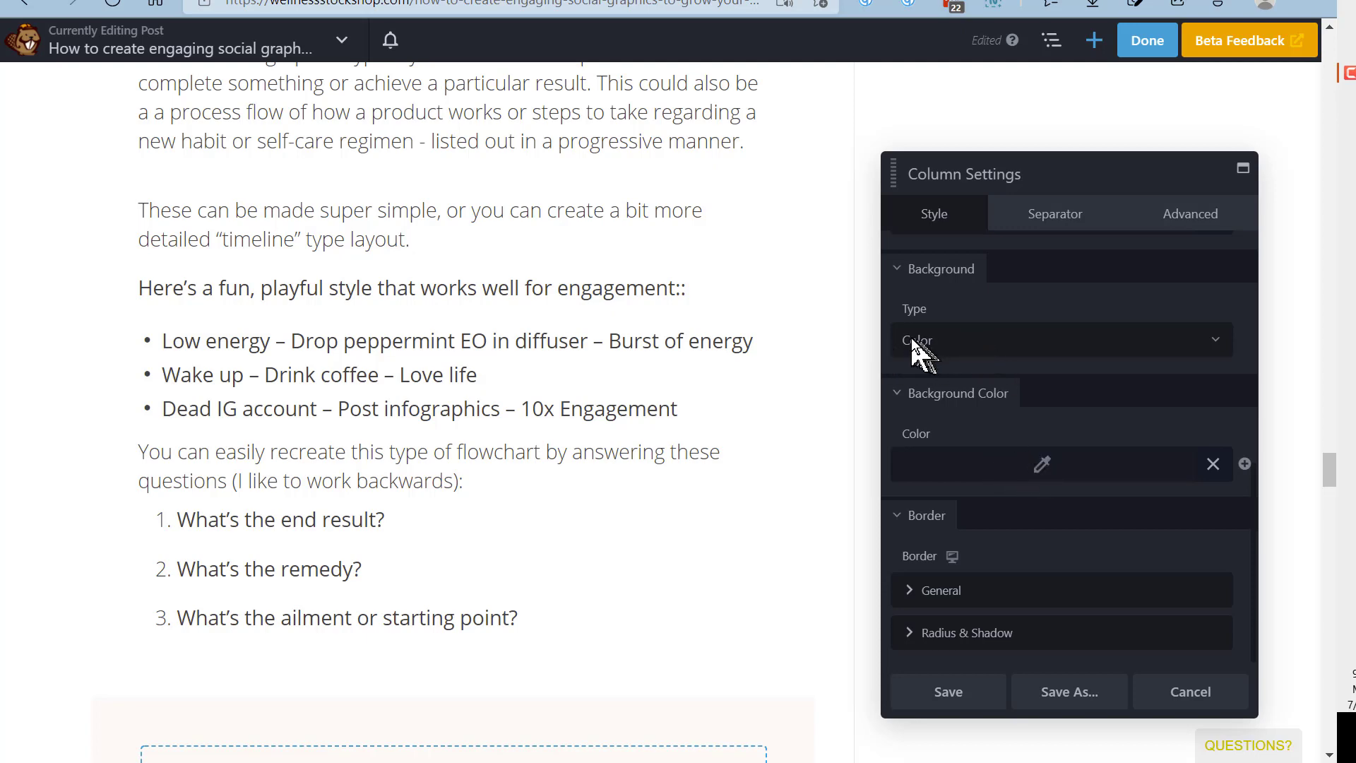
pyautogui.click(1046, 468)
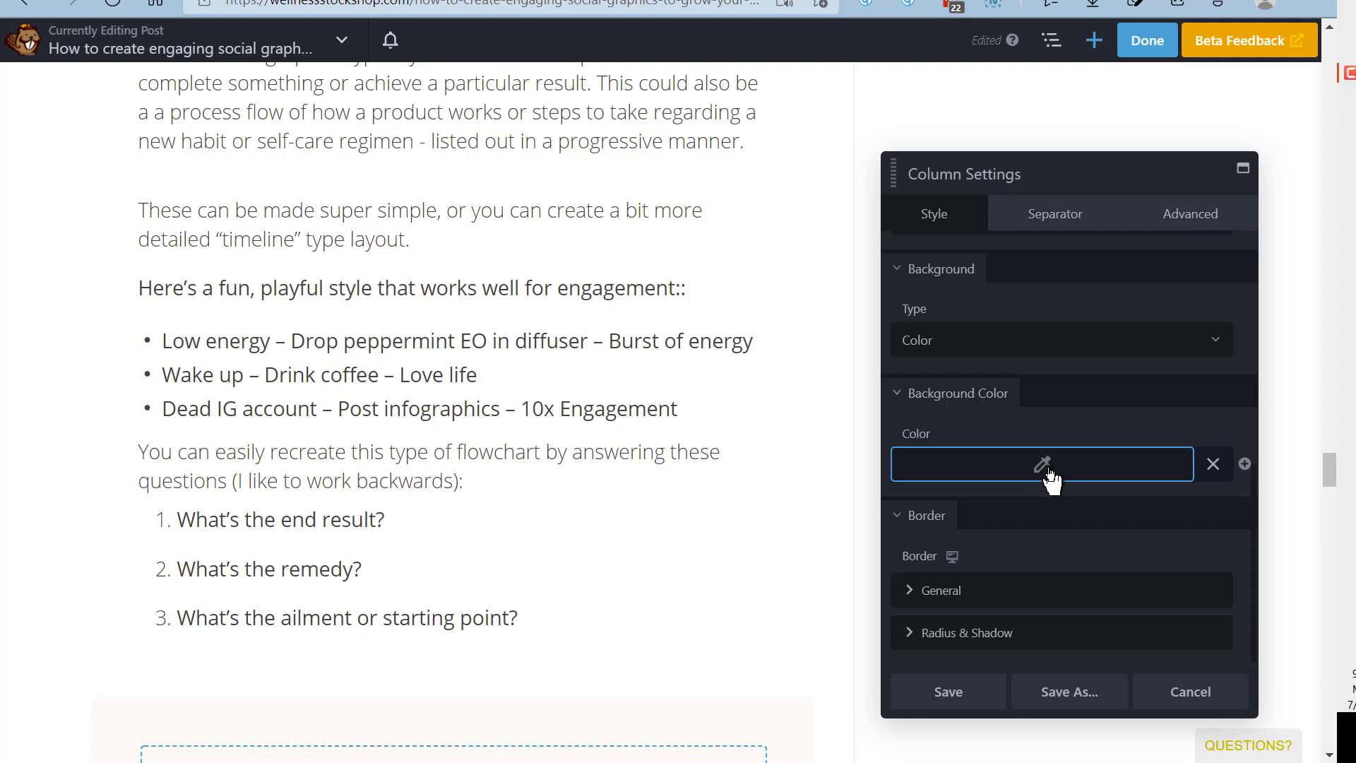
pyautogui.click(1050, 479)
pyautogui.moveTo(977, 168); pyautogui.dragTo(885, 173)
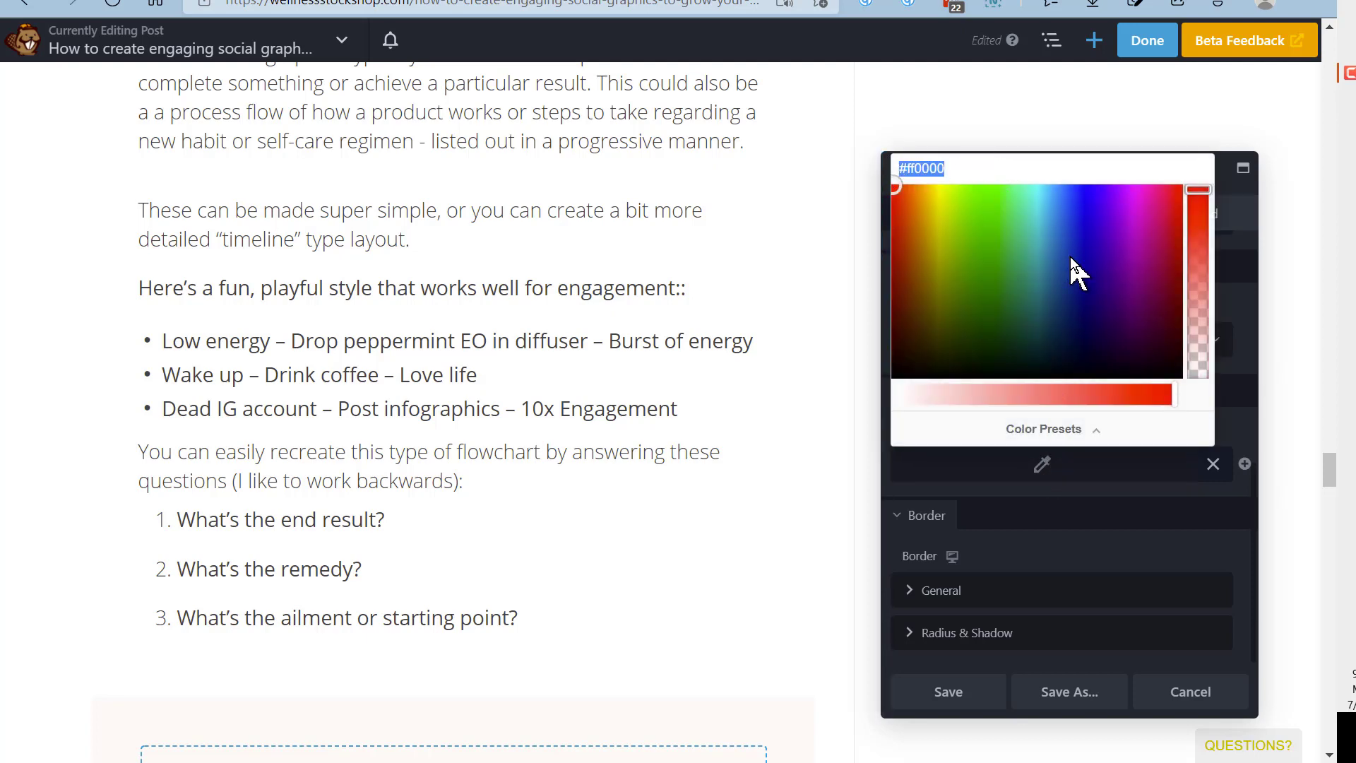
pyautogui.write('rgba(249,227,213,0.22)')
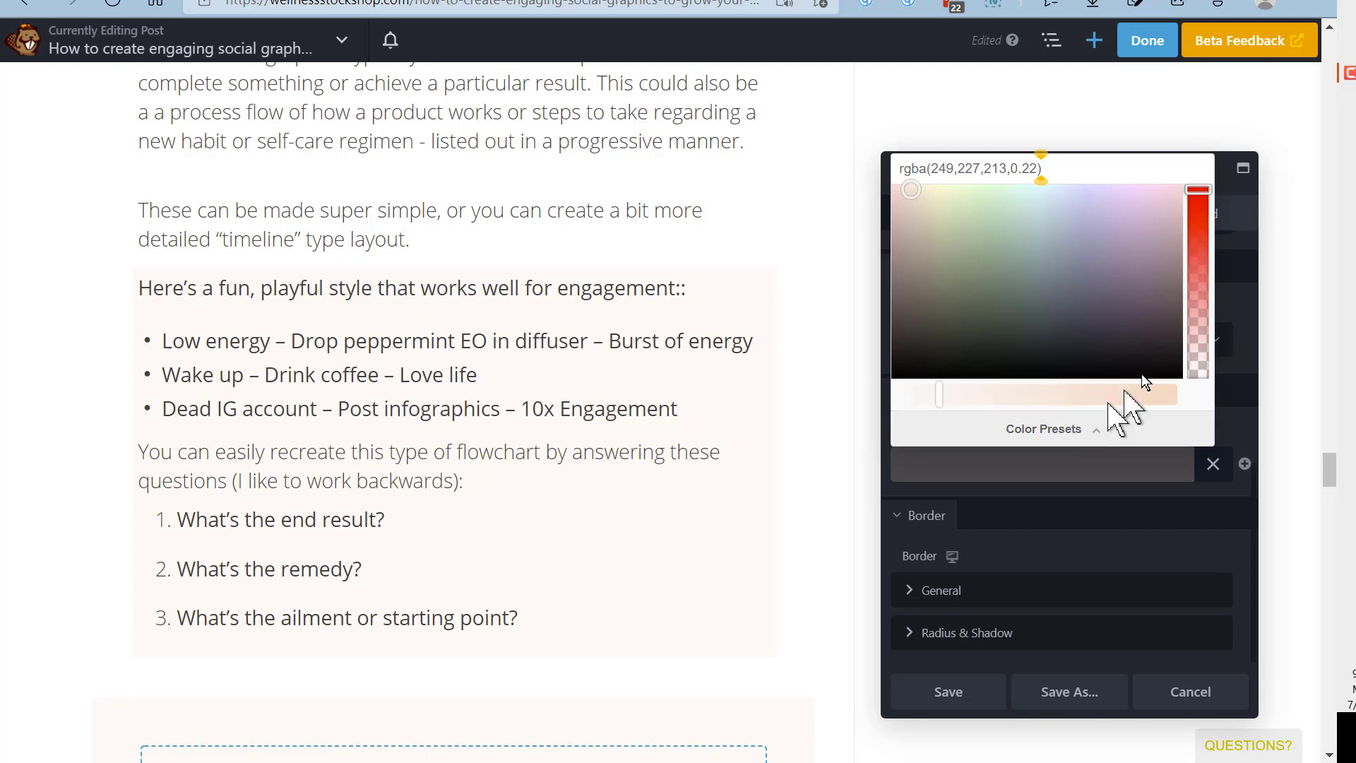
pyautogui.click(1130, 494)
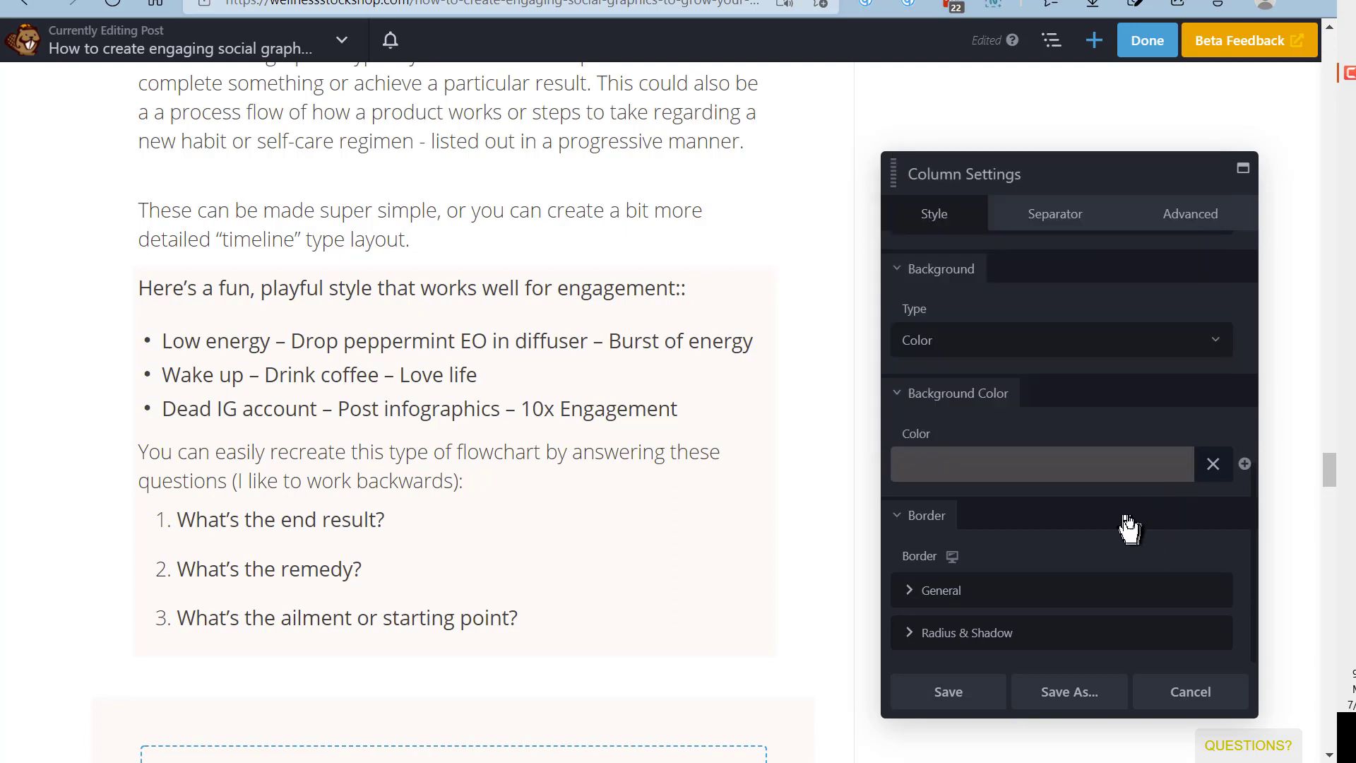
pyautogui.click(950, 696)
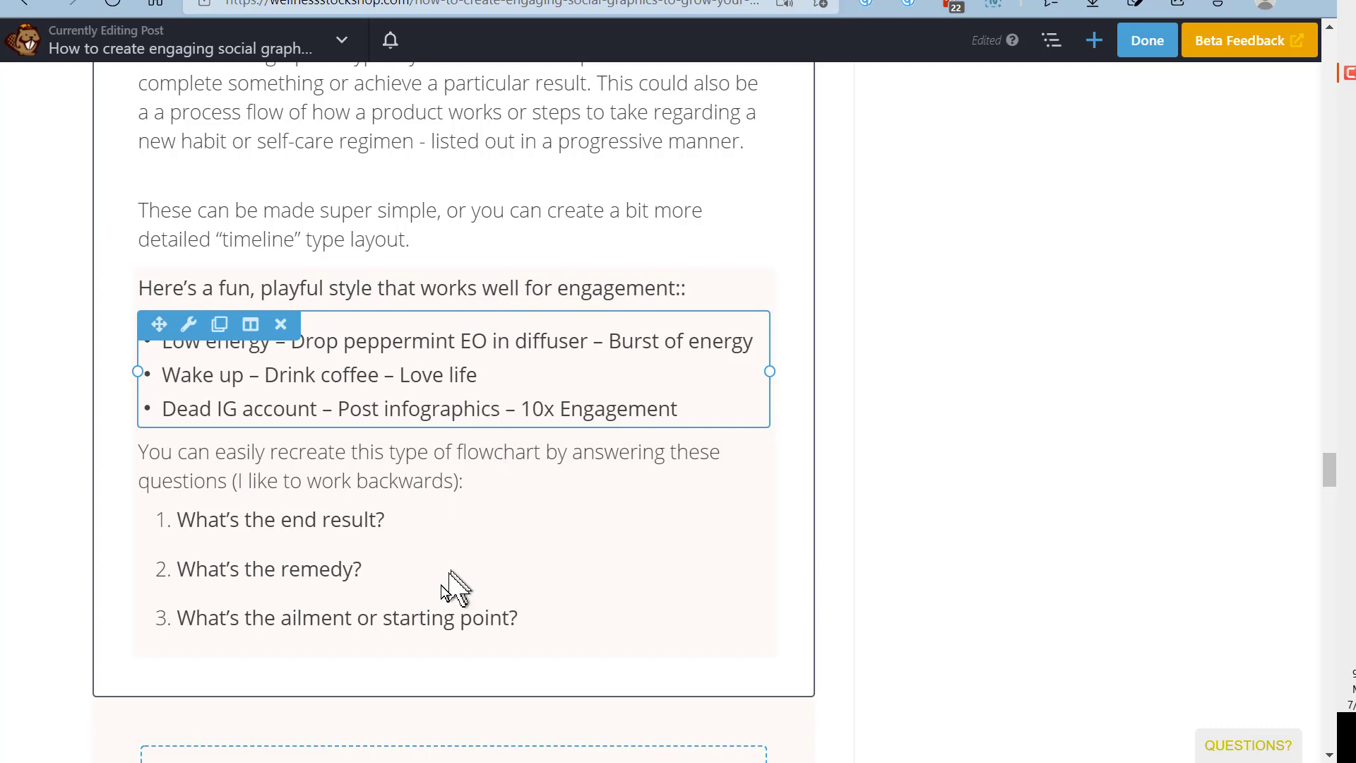
# - Delete the row with three empty columns above the "Alternatively, here are examples" row
pyautogui.scroll(-5, 442, 600)
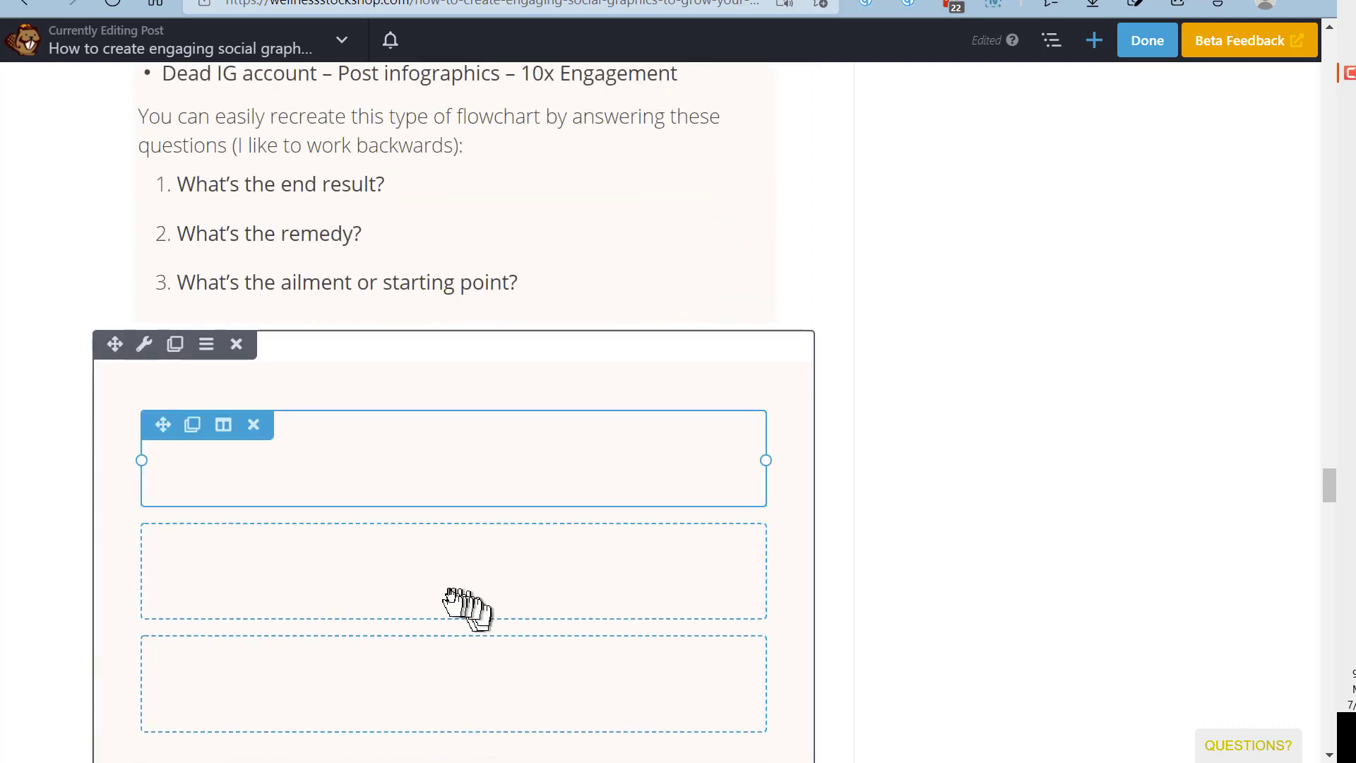
pyautogui.scroll(-3, 459, 601)
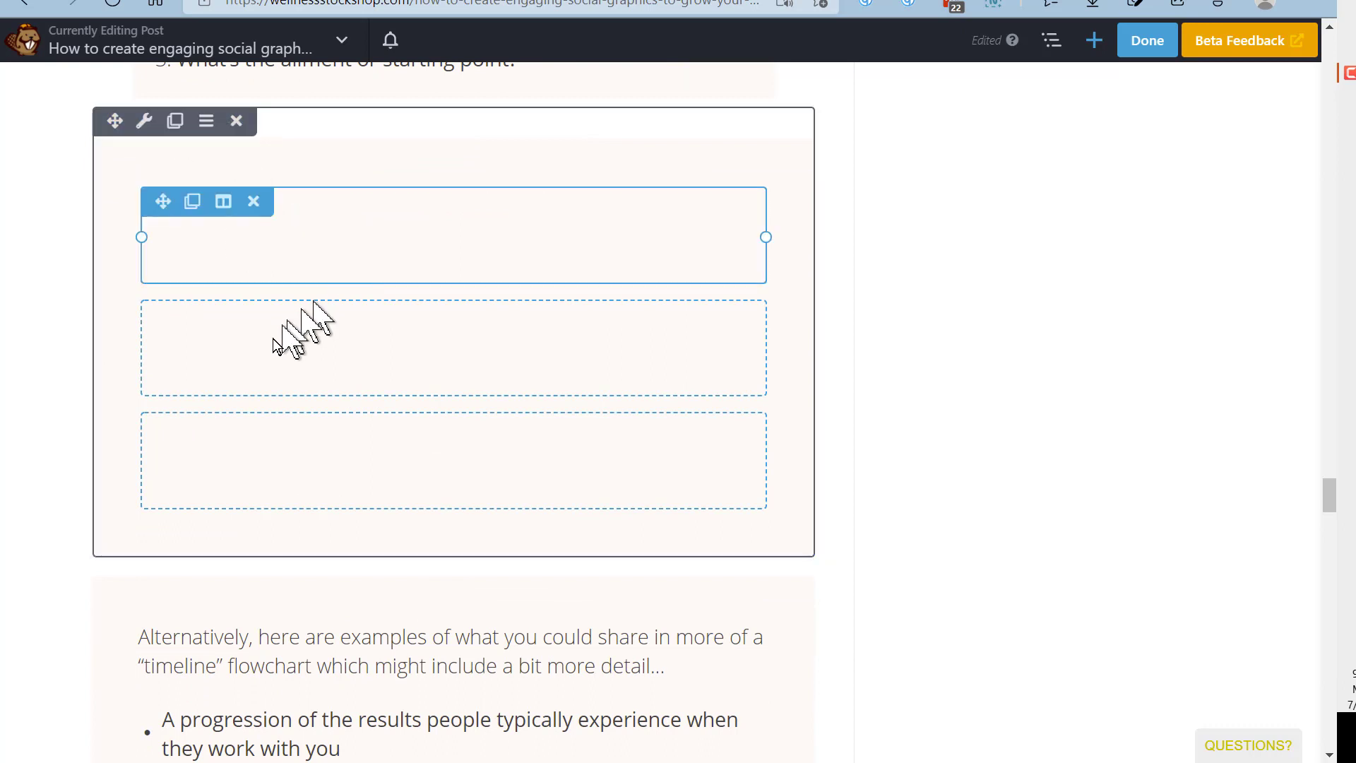
pyautogui.click(237, 121)
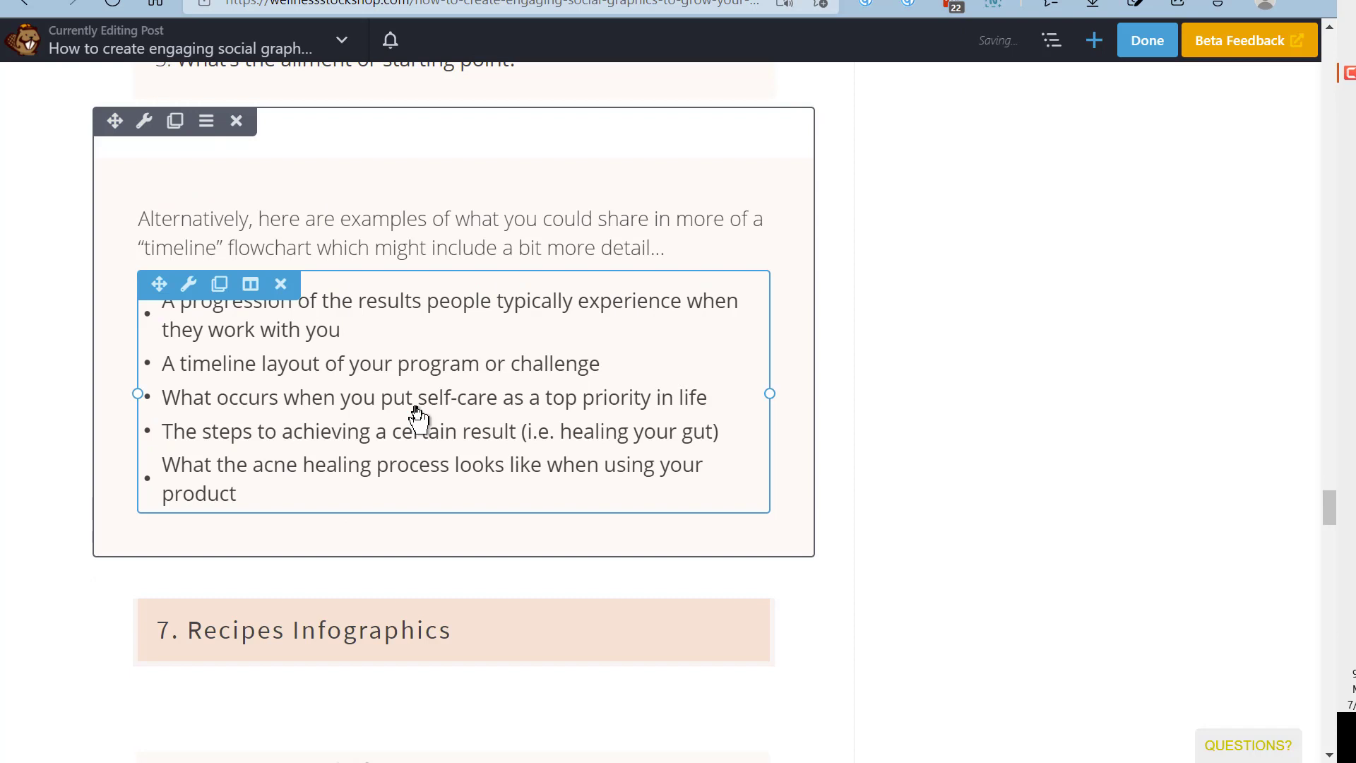
# - Move the "Alternatively, here are examples" text and its "A progression of the results" list into the flowchart row, below the tinted column
pyautogui.scroll(3, 400, 550)
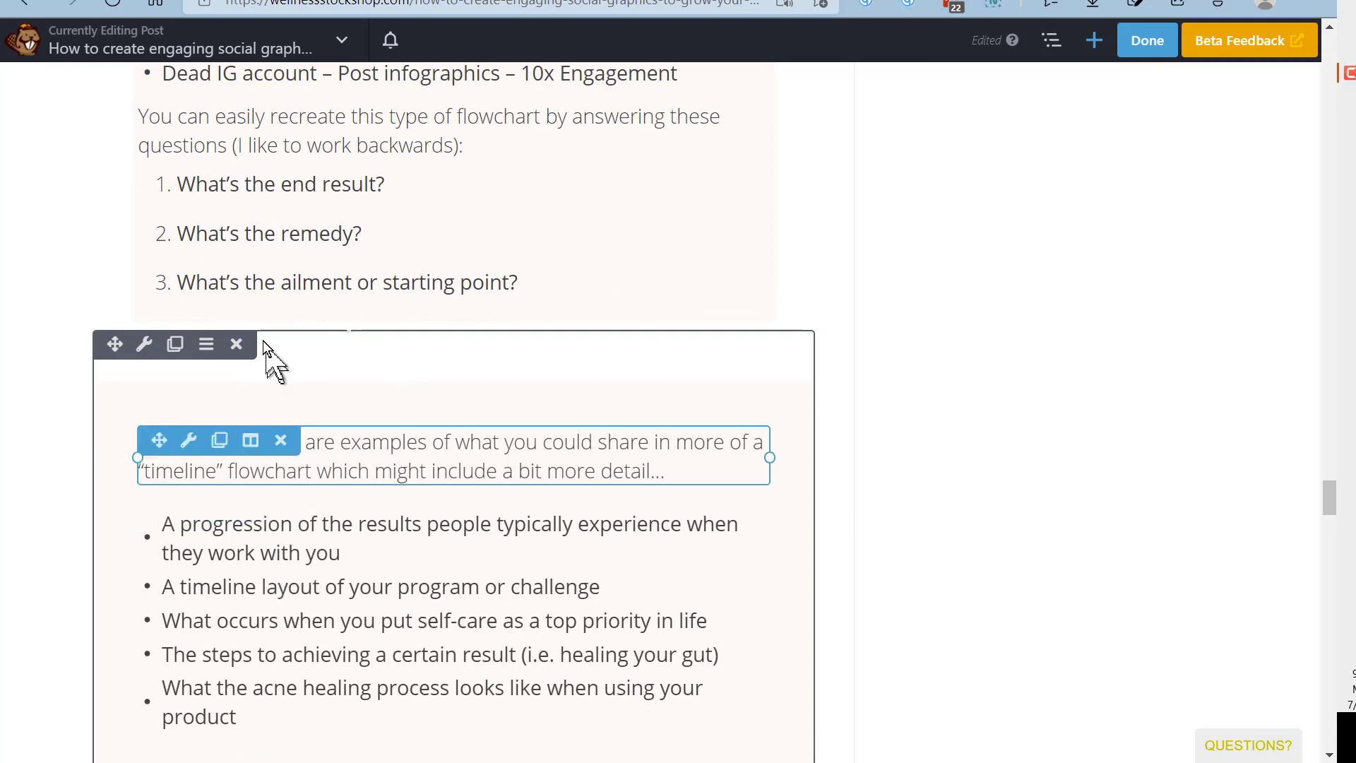
pyautogui.scroll(3, 260, 275)
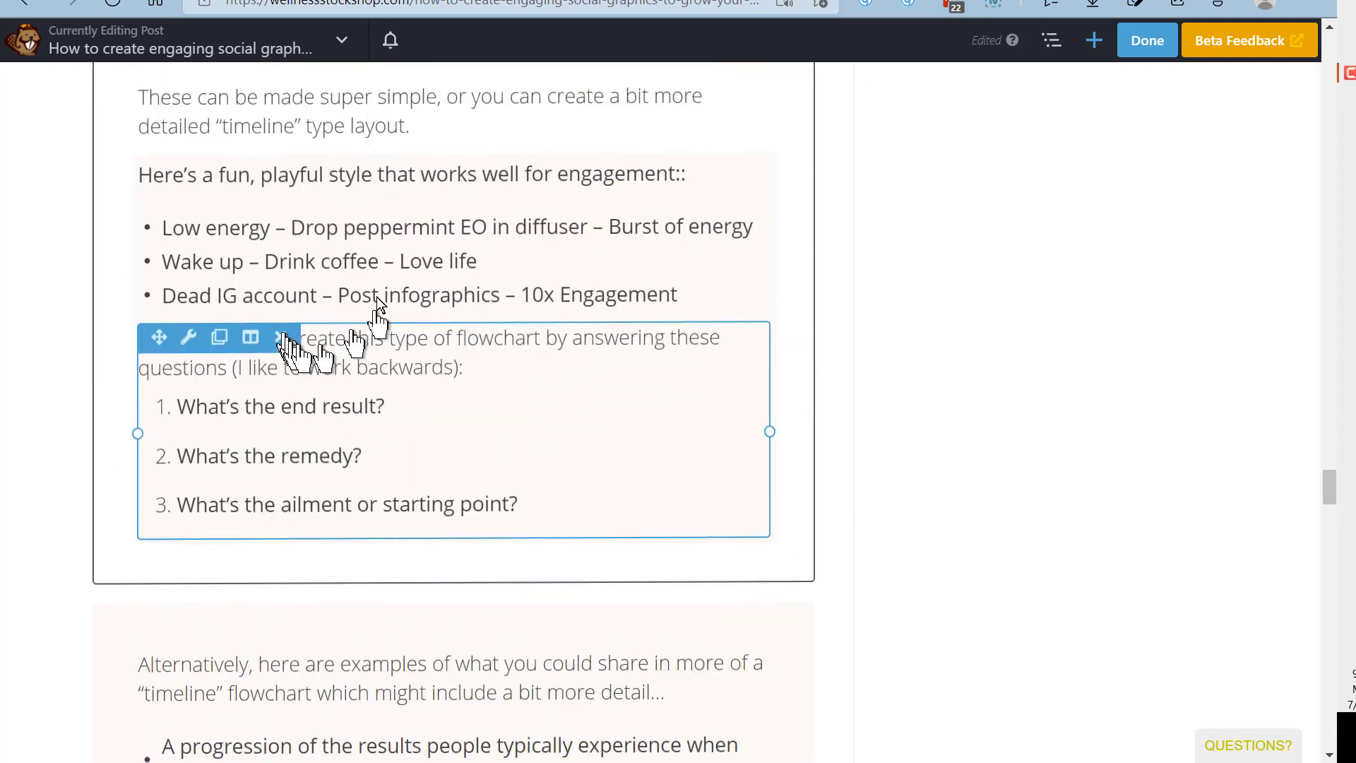
pyautogui.scroll(-4, 314, 484)
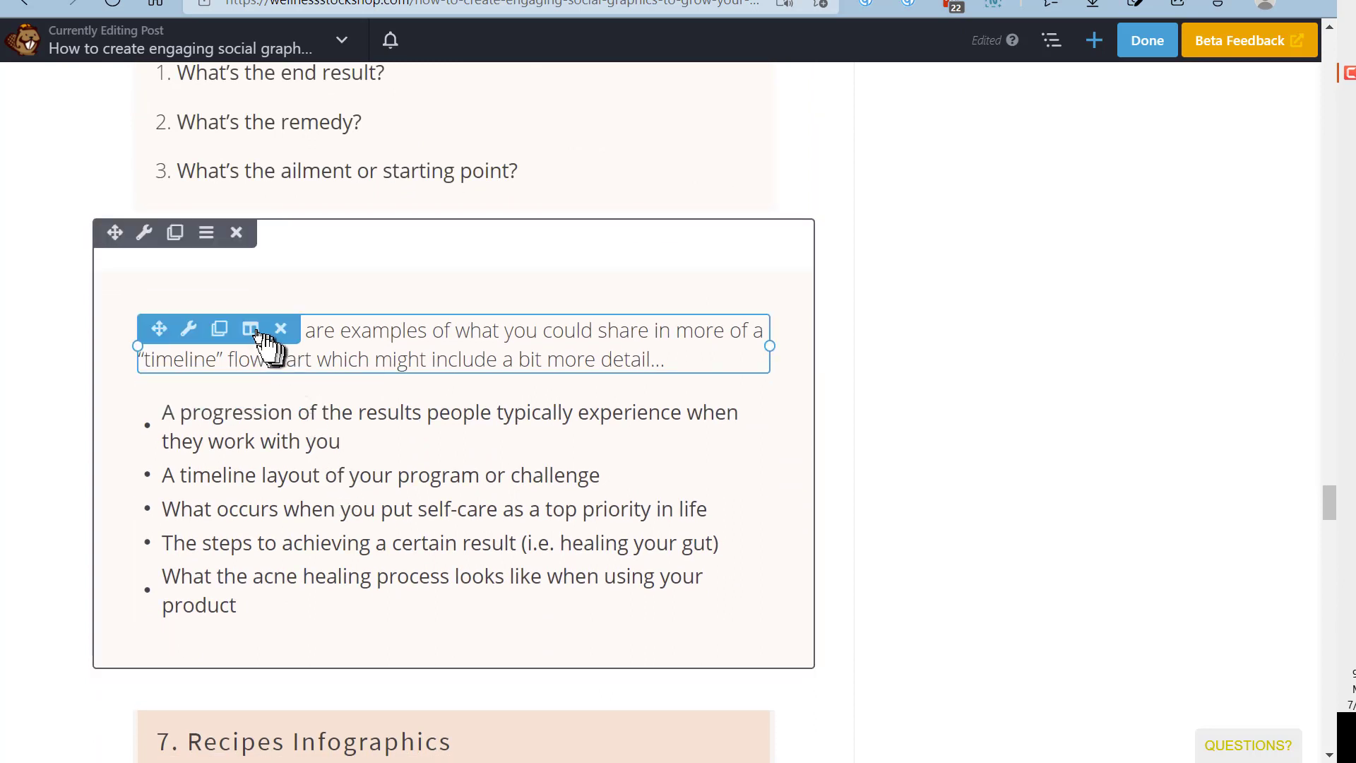
pyautogui.moveTo(250, 330)
pyautogui.scroll(3, 261, 501)
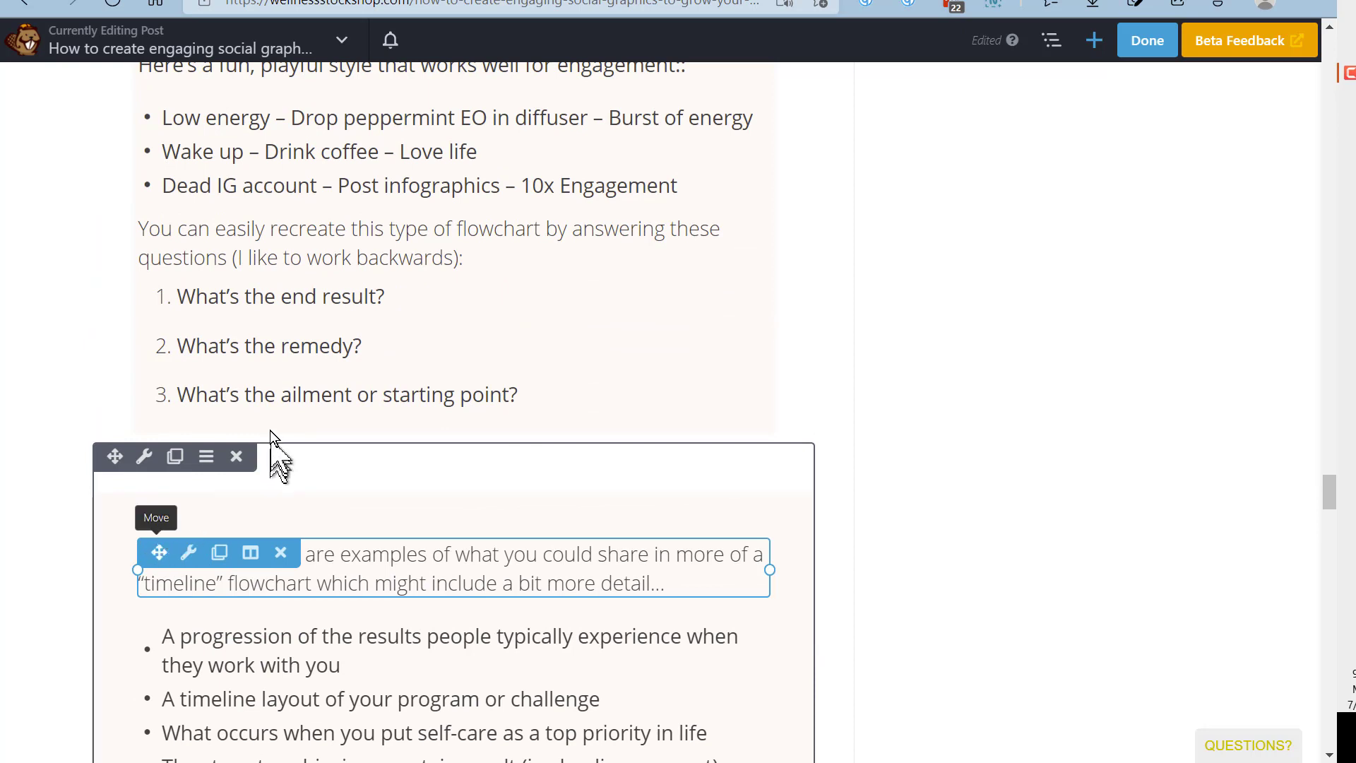
pyautogui.moveTo(257, 401); pyautogui.dragTo(348, 591)
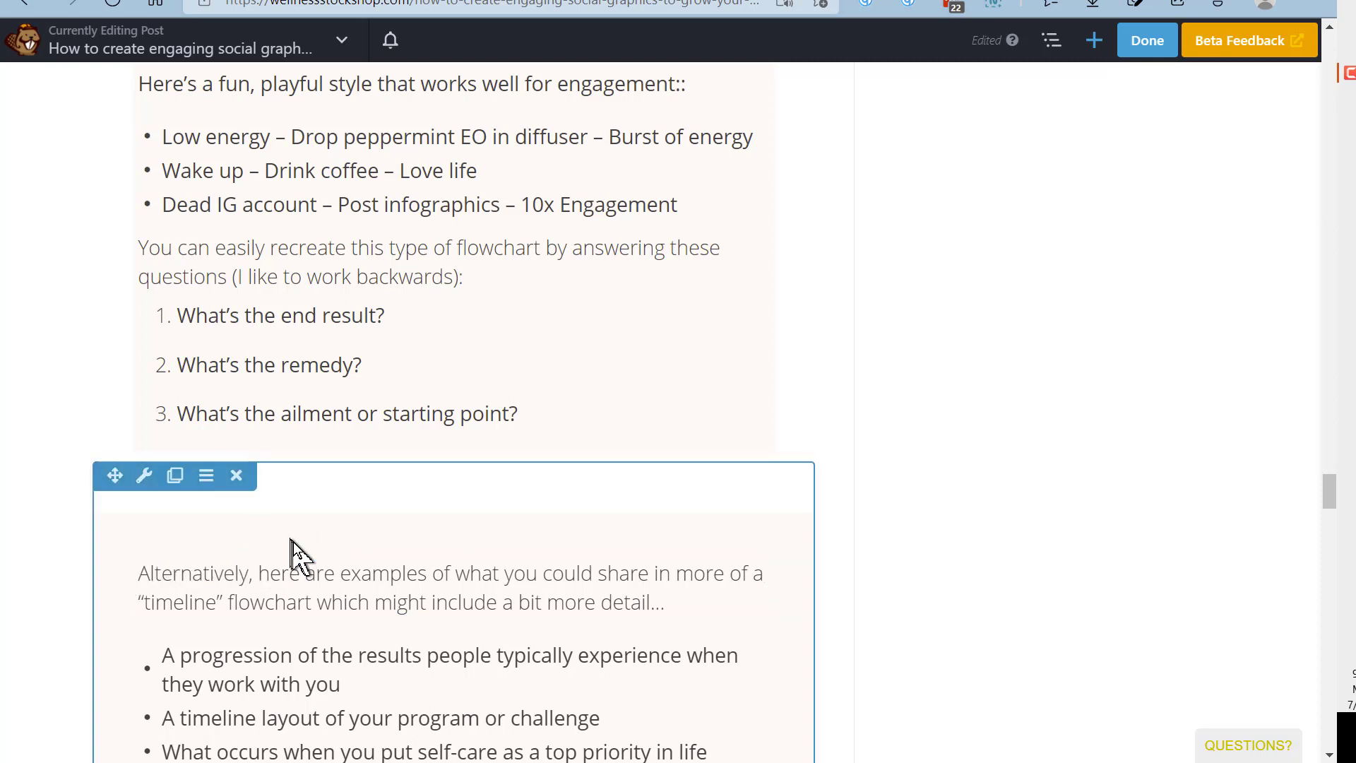
pyautogui.moveTo(188, 587)
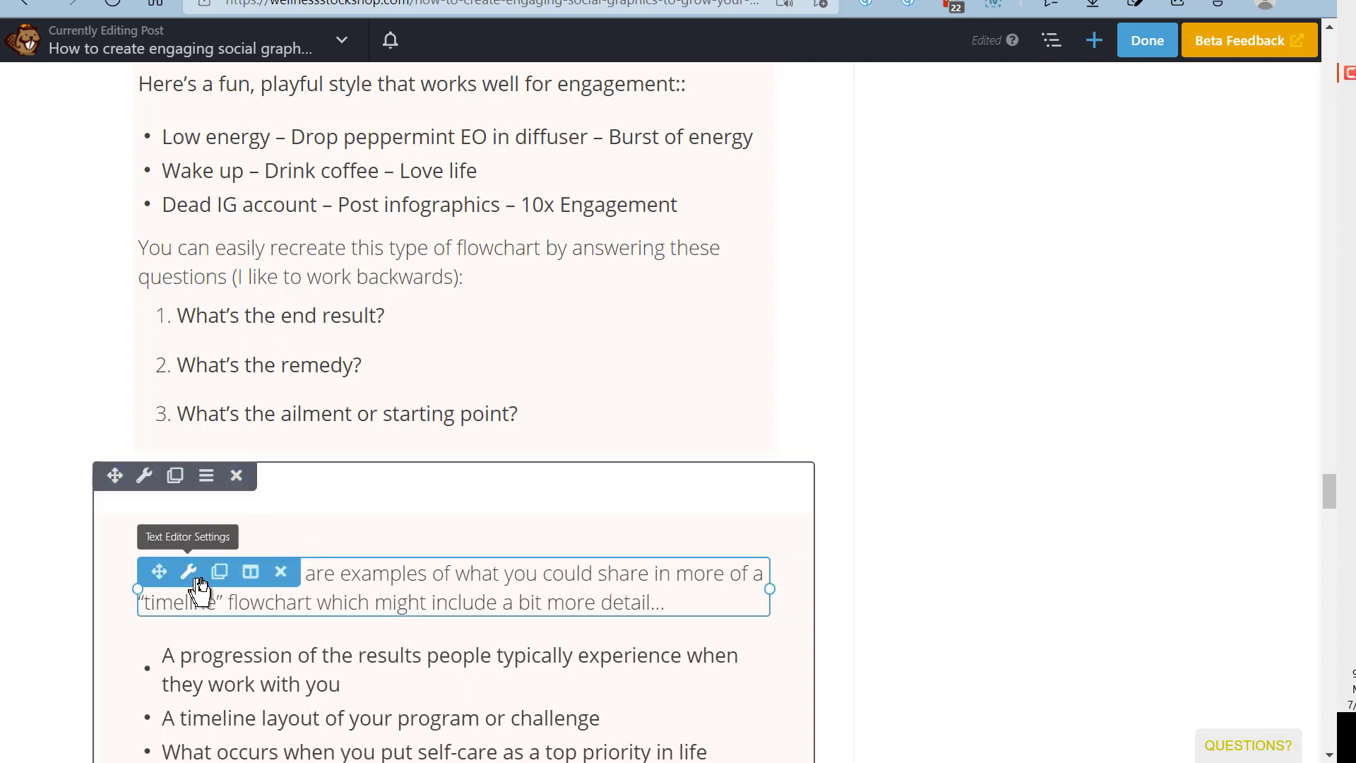
pyautogui.moveTo(220, 556); pyautogui.dragTo(287, 413)
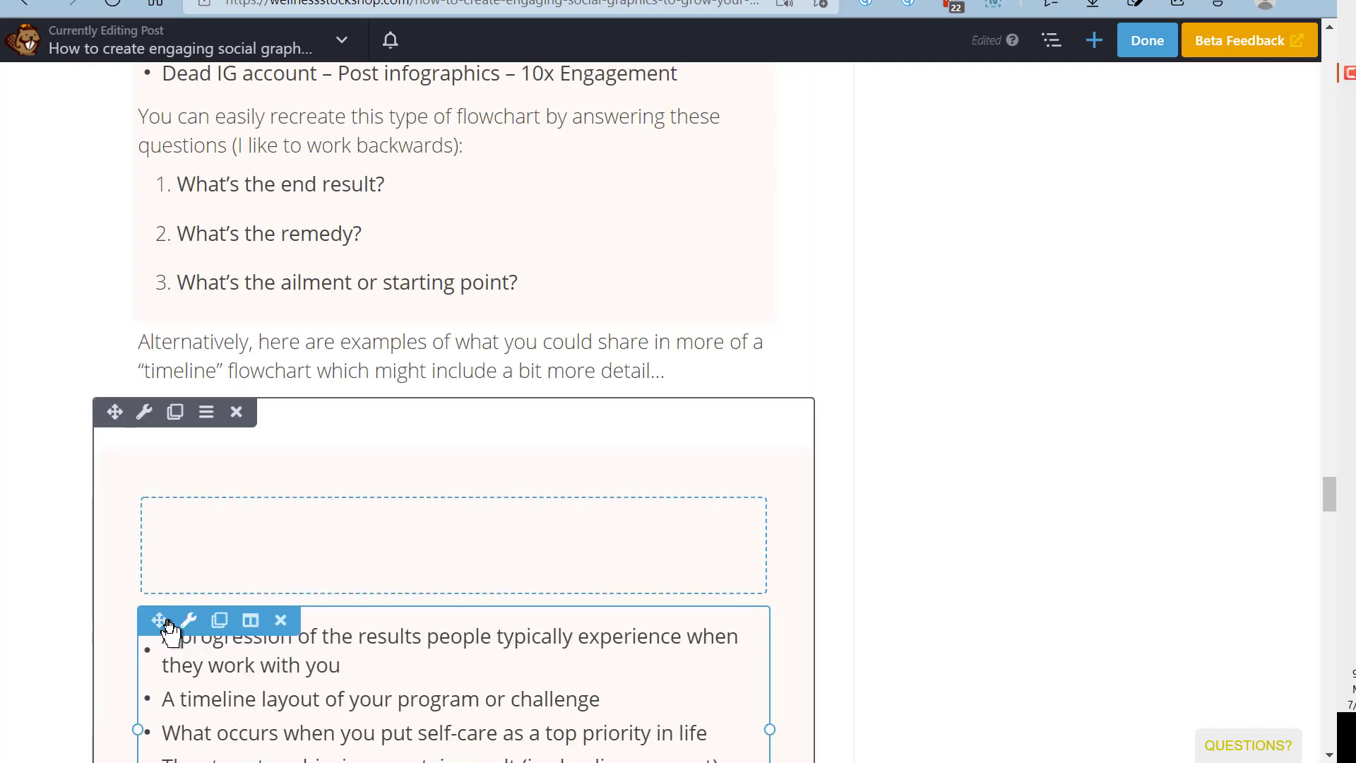
pyautogui.moveTo(166, 619); pyautogui.dragTo(281, 291)
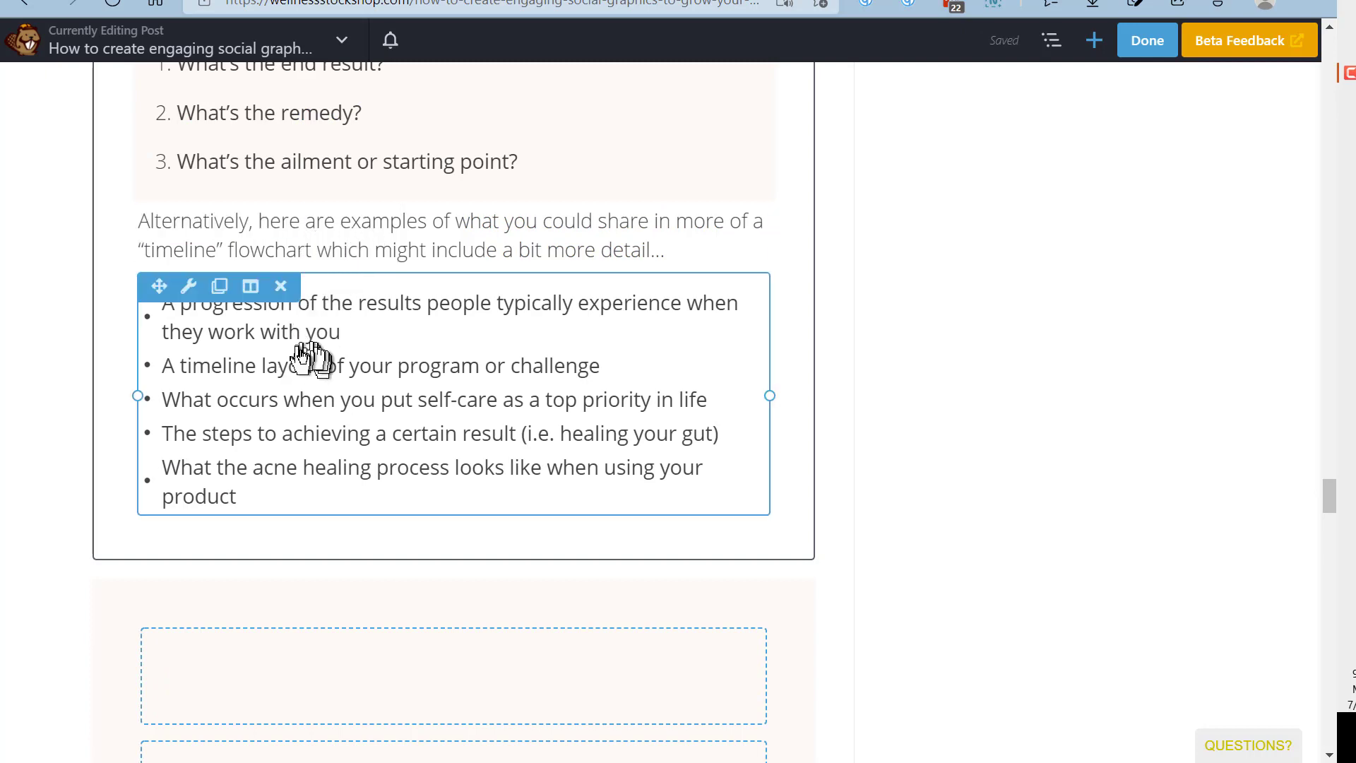
# - Set the background color of the column containing the "A progression of the results" list to rgba(249,227,213,0.22) and save the column settings
pyautogui.scroll(-5, 323, 403)
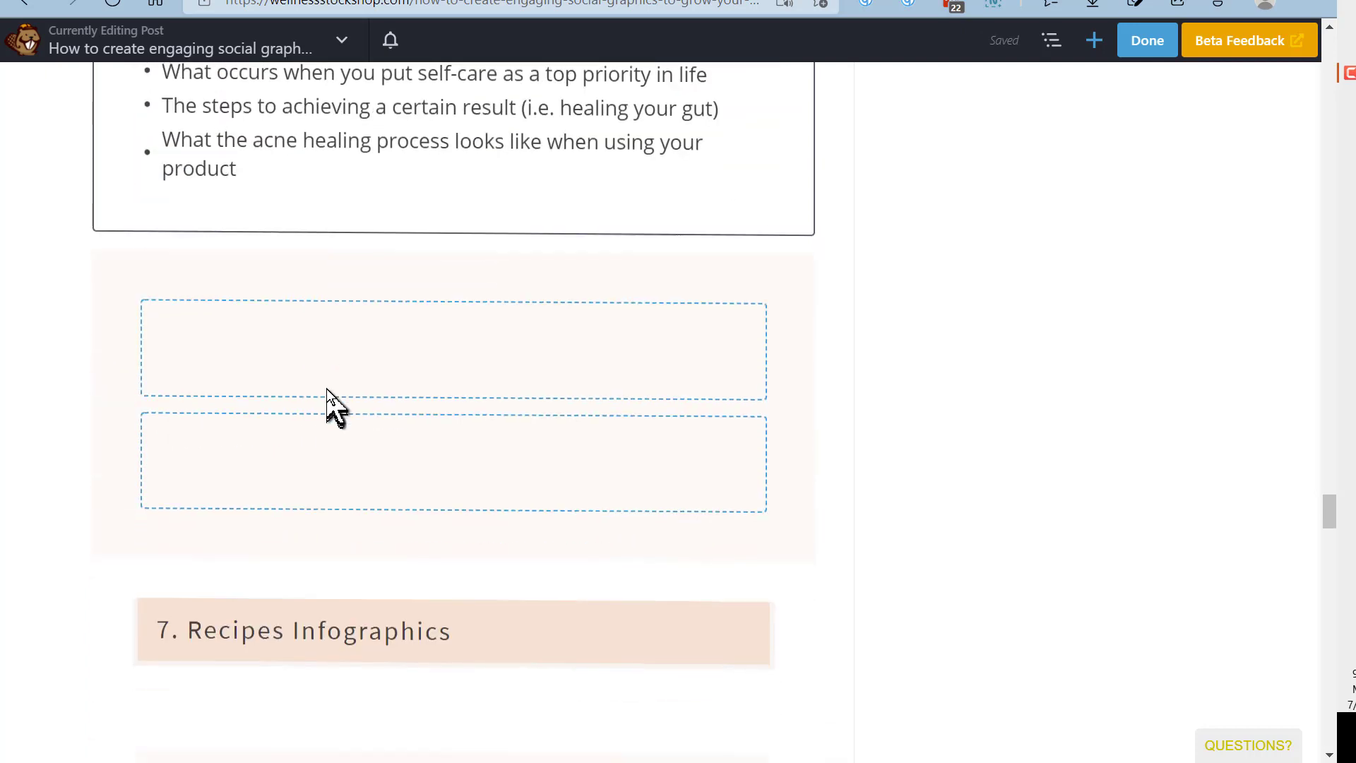
pyautogui.scroll(5, 327, 389)
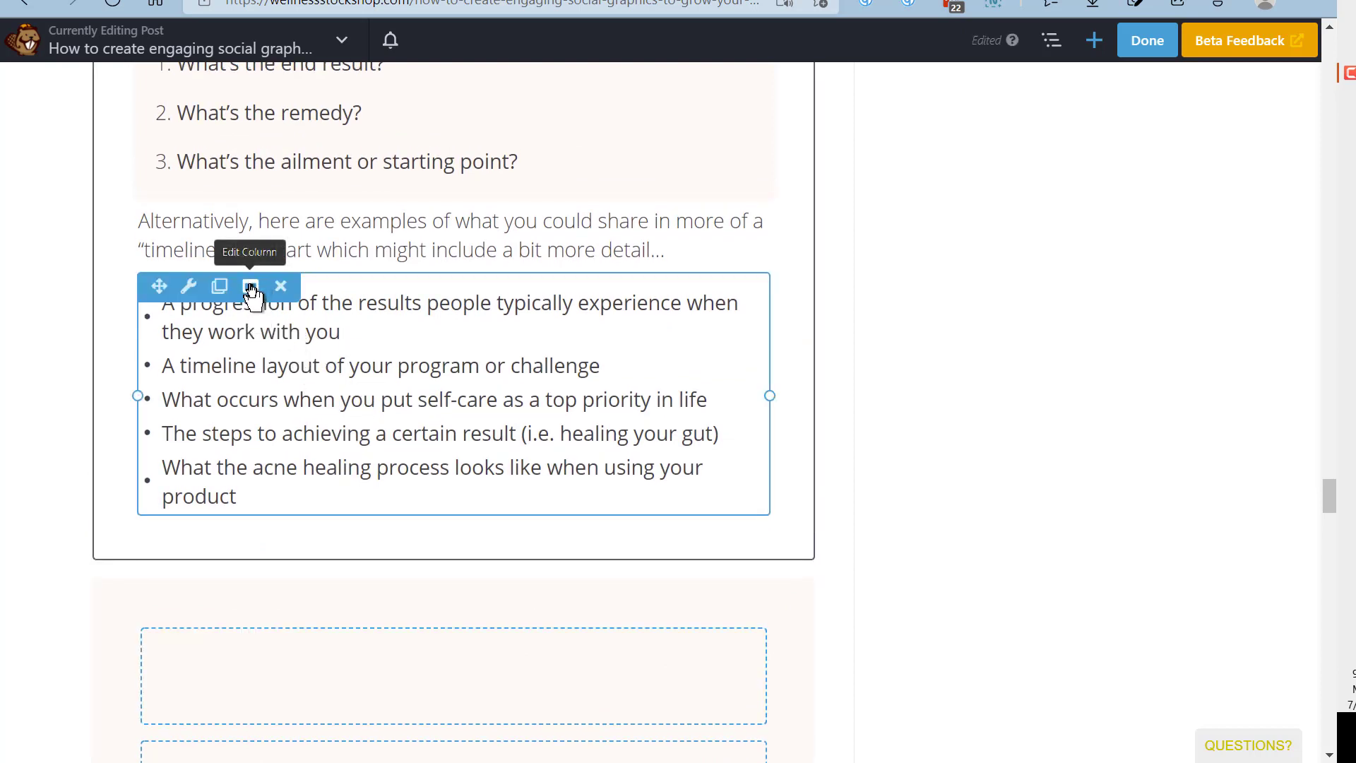
pyautogui.click(253, 291)
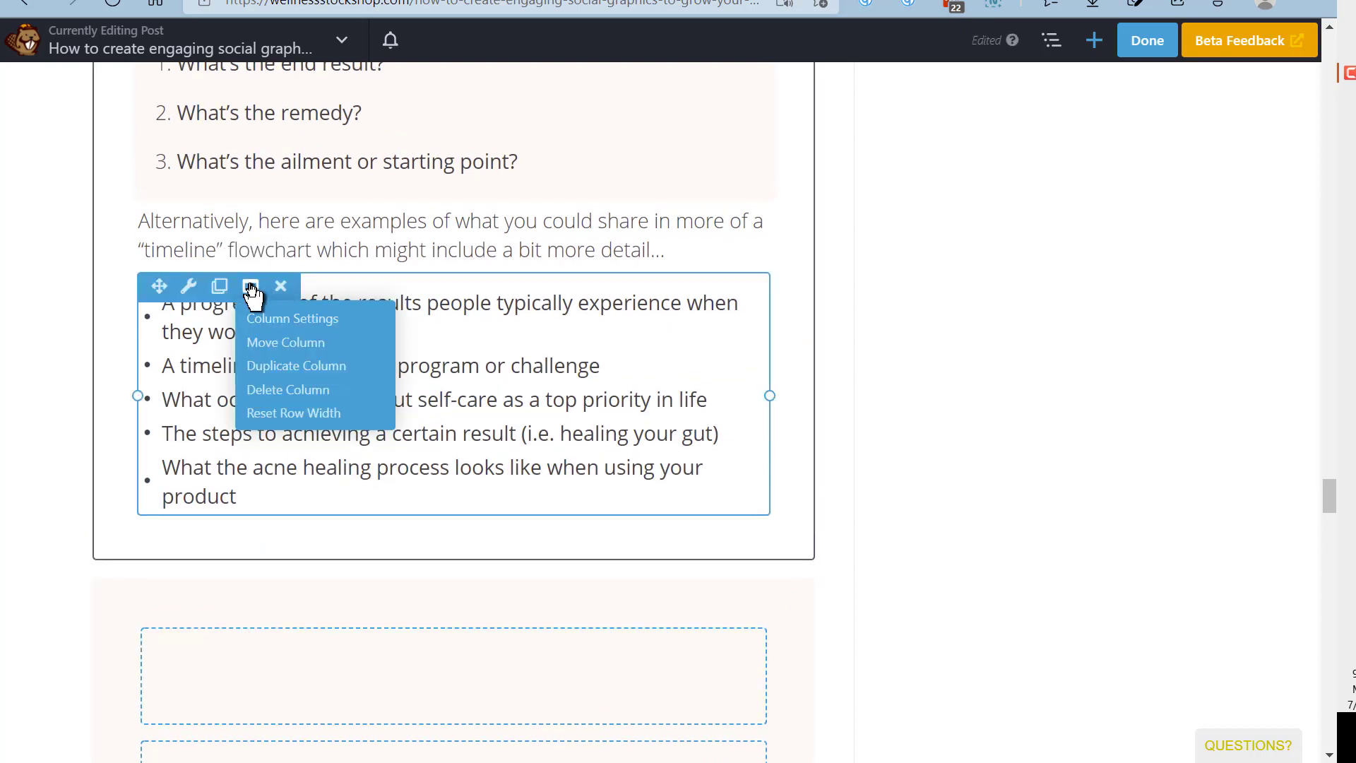
pyautogui.click(291, 319)
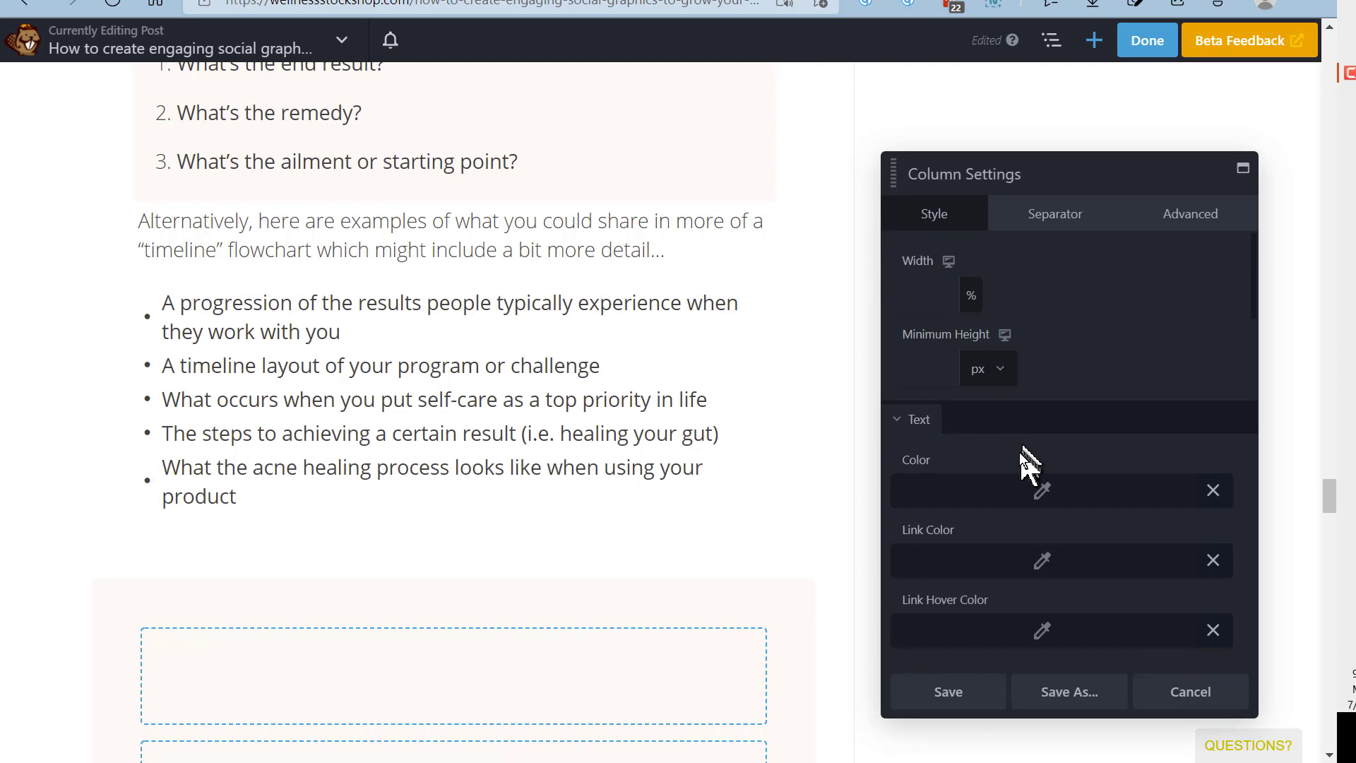
pyautogui.scroll(-5, 1015, 463)
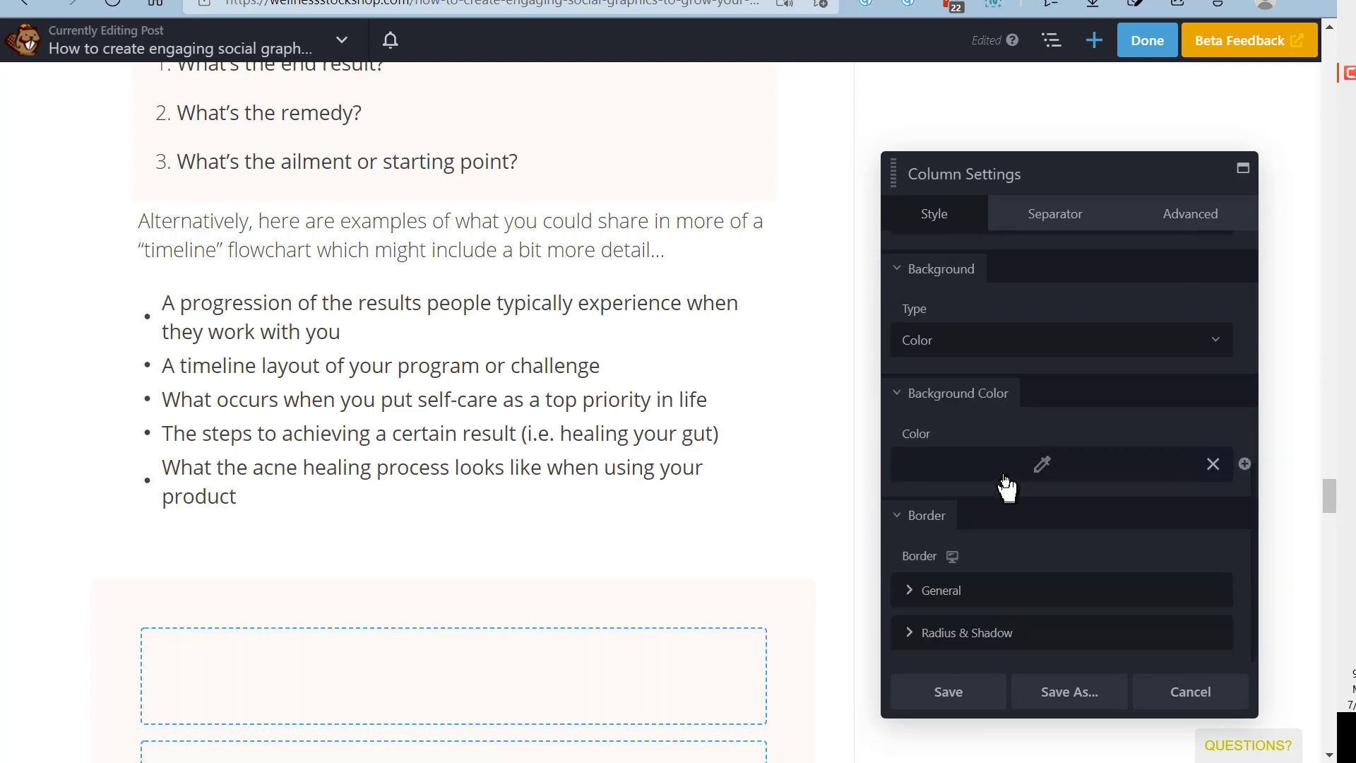
pyautogui.scroll(1, 996, 501)
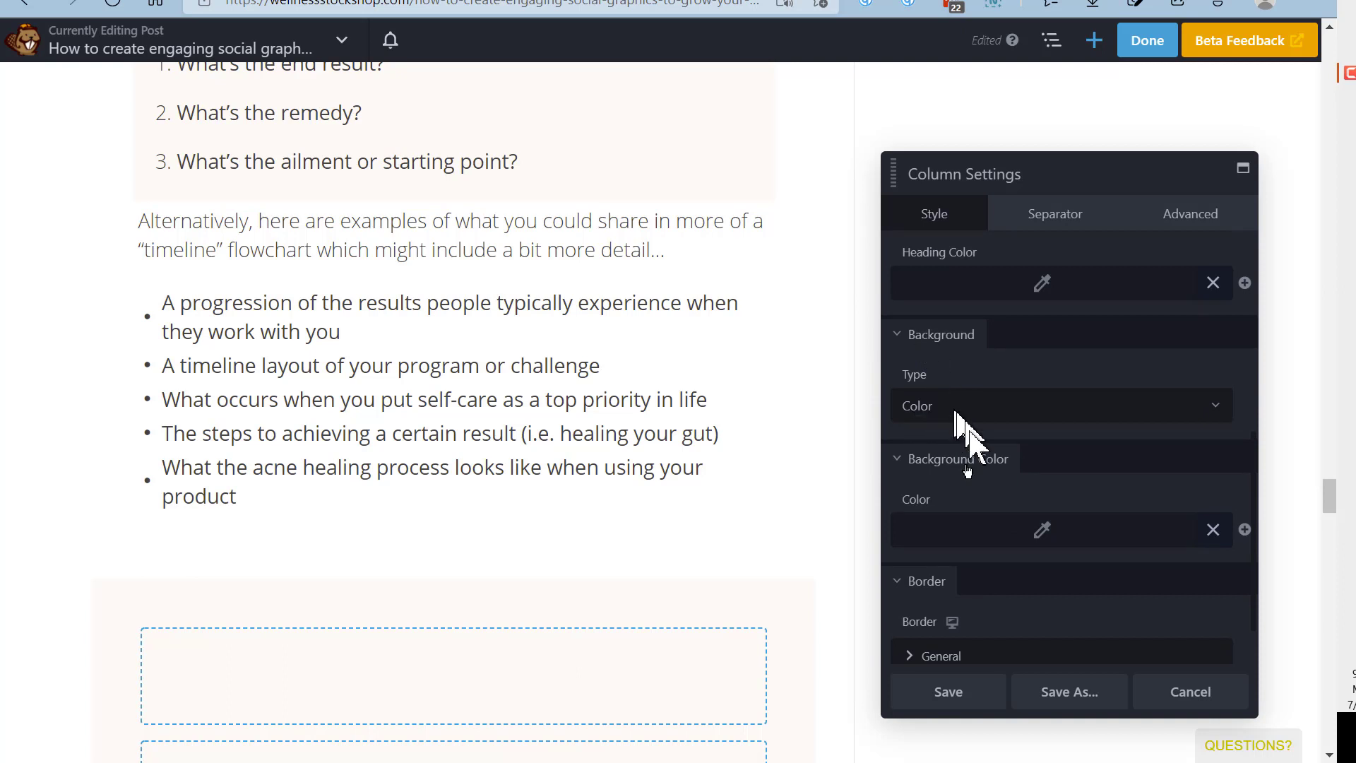
pyautogui.click(965, 531)
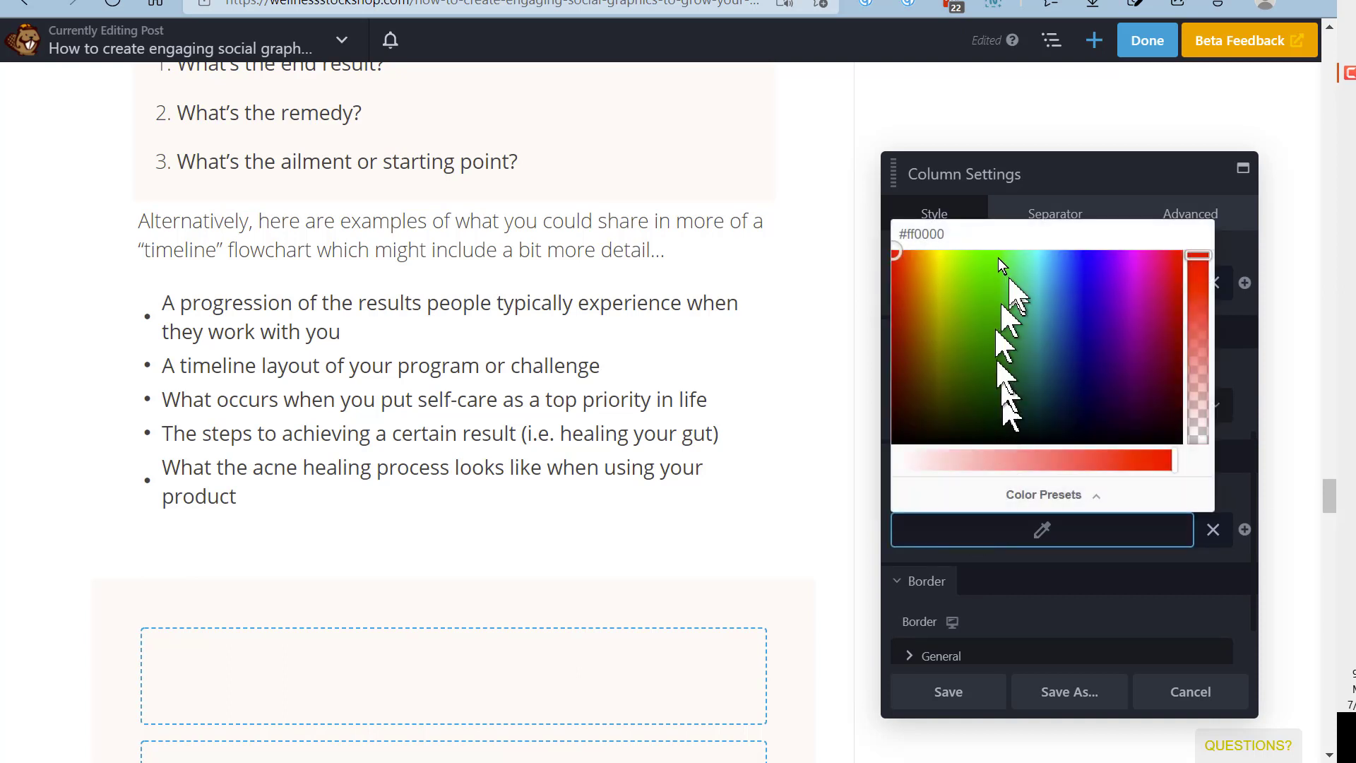
pyautogui.moveTo(979, 233); pyautogui.dragTo(896, 247)
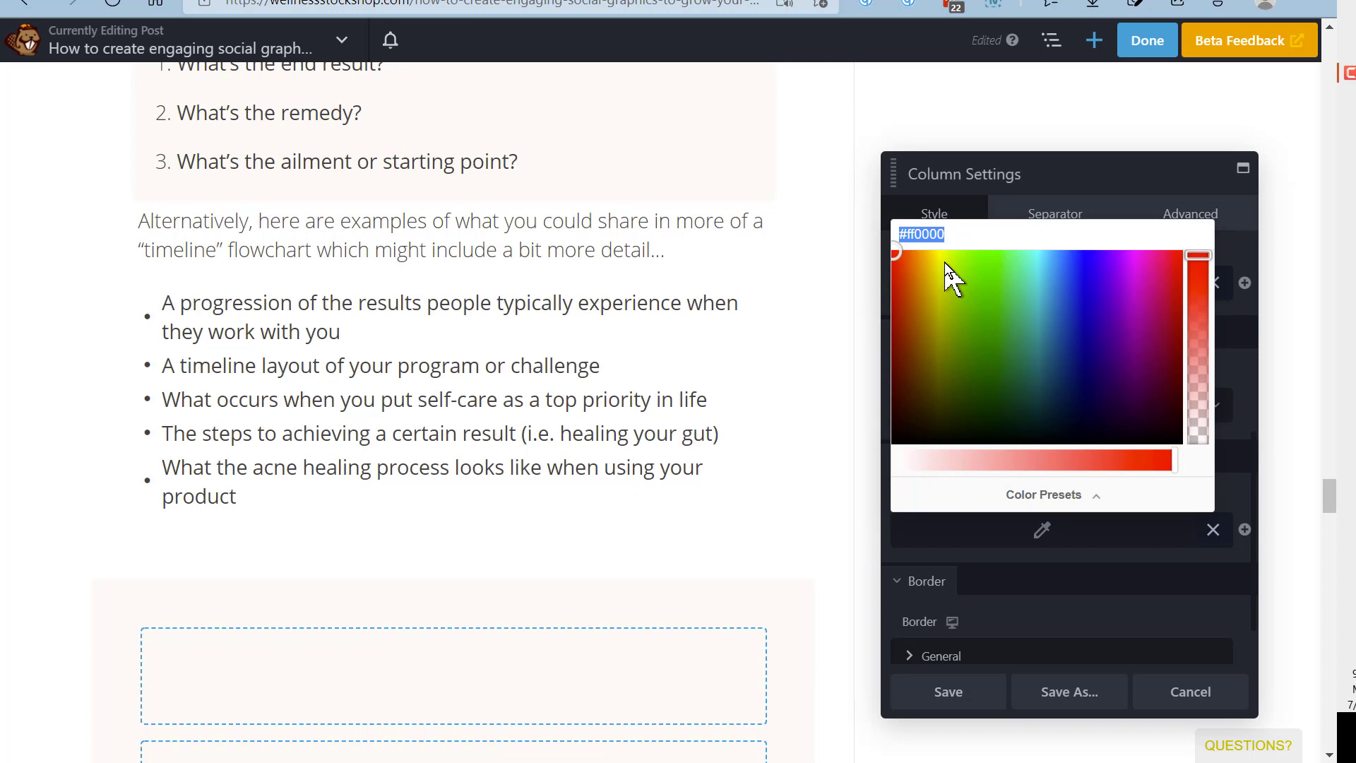
pyautogui.write('rgba(249,227,213,0.22)')
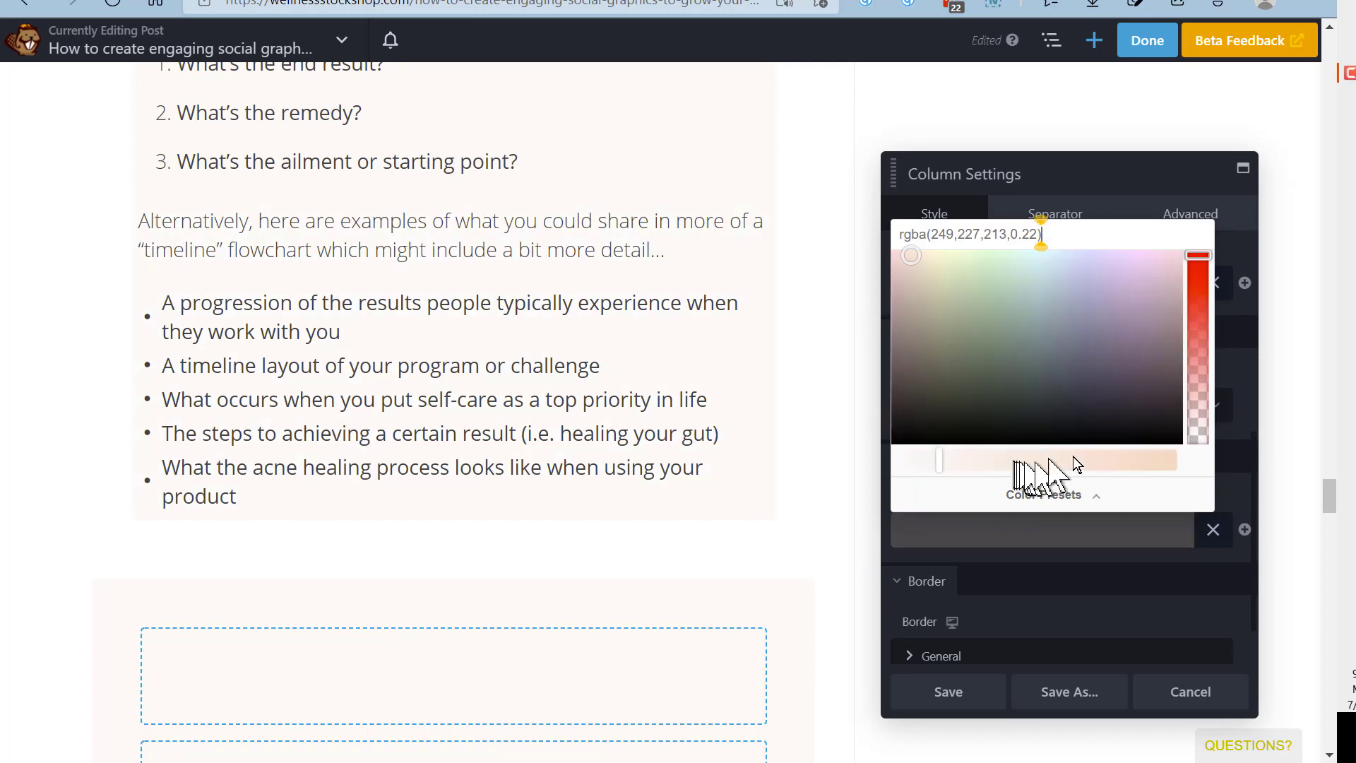
pyautogui.click(972, 701)
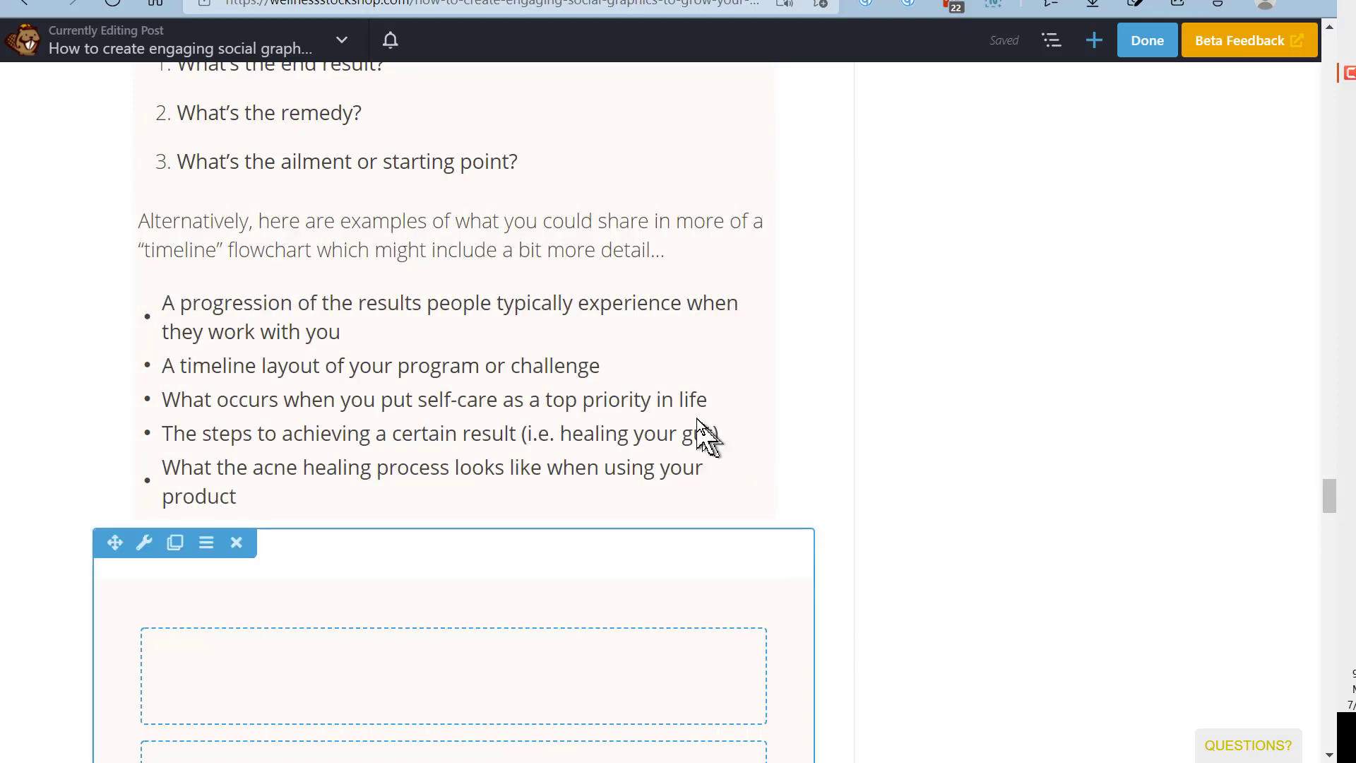
# - Open the settings of the "Alternatively, here are examples" column, and delete the row with two empty columns above the "7. Recipes Infographics" heading
pyautogui.scroll(3, 521, 403)
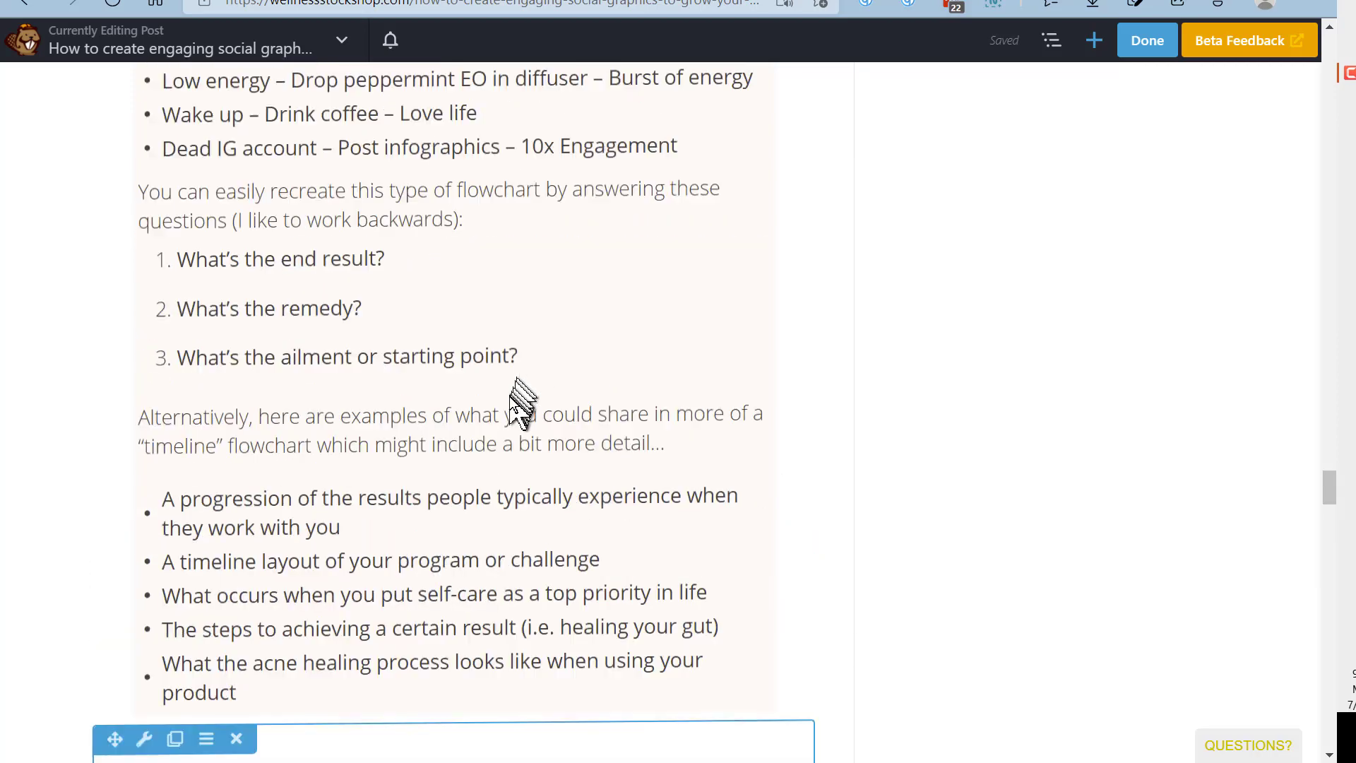
pyautogui.scroll(2, 521, 403)
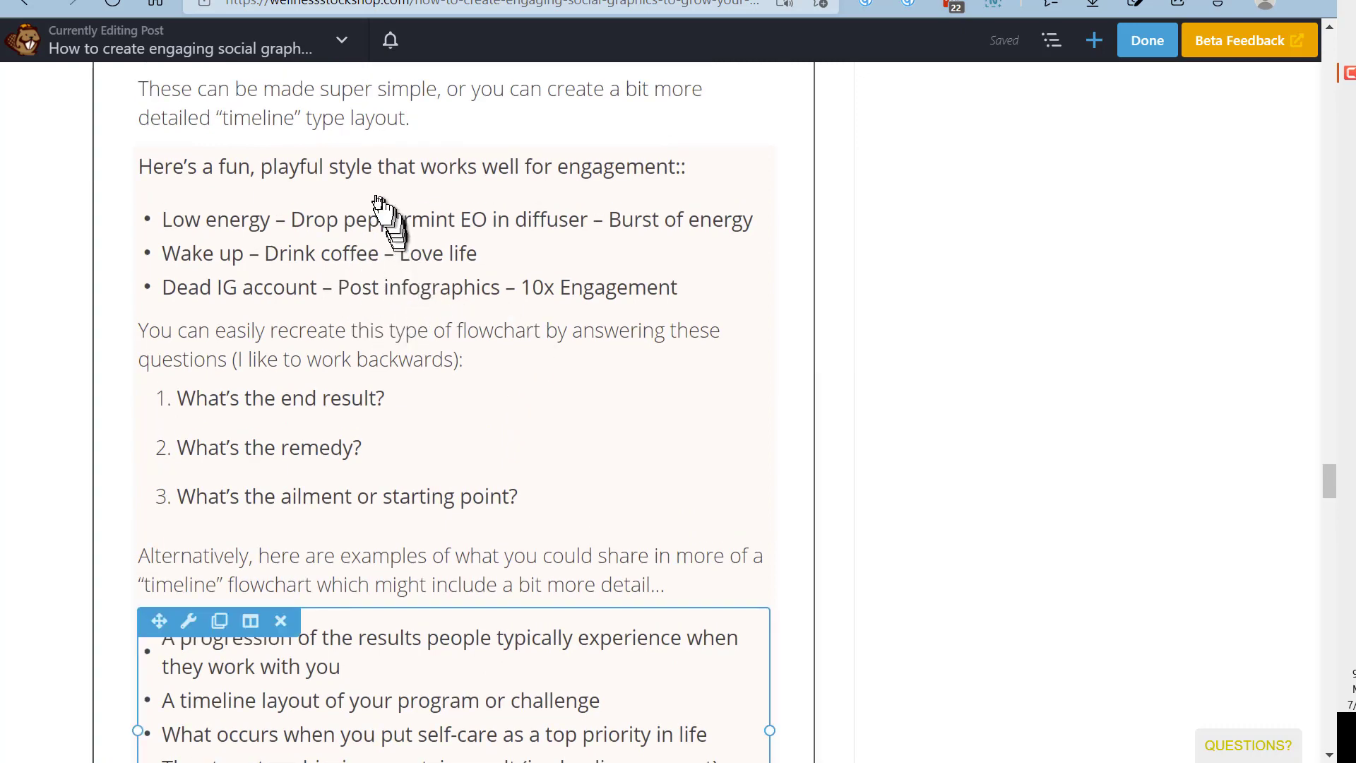
pyautogui.scroll(3, 403, 318)
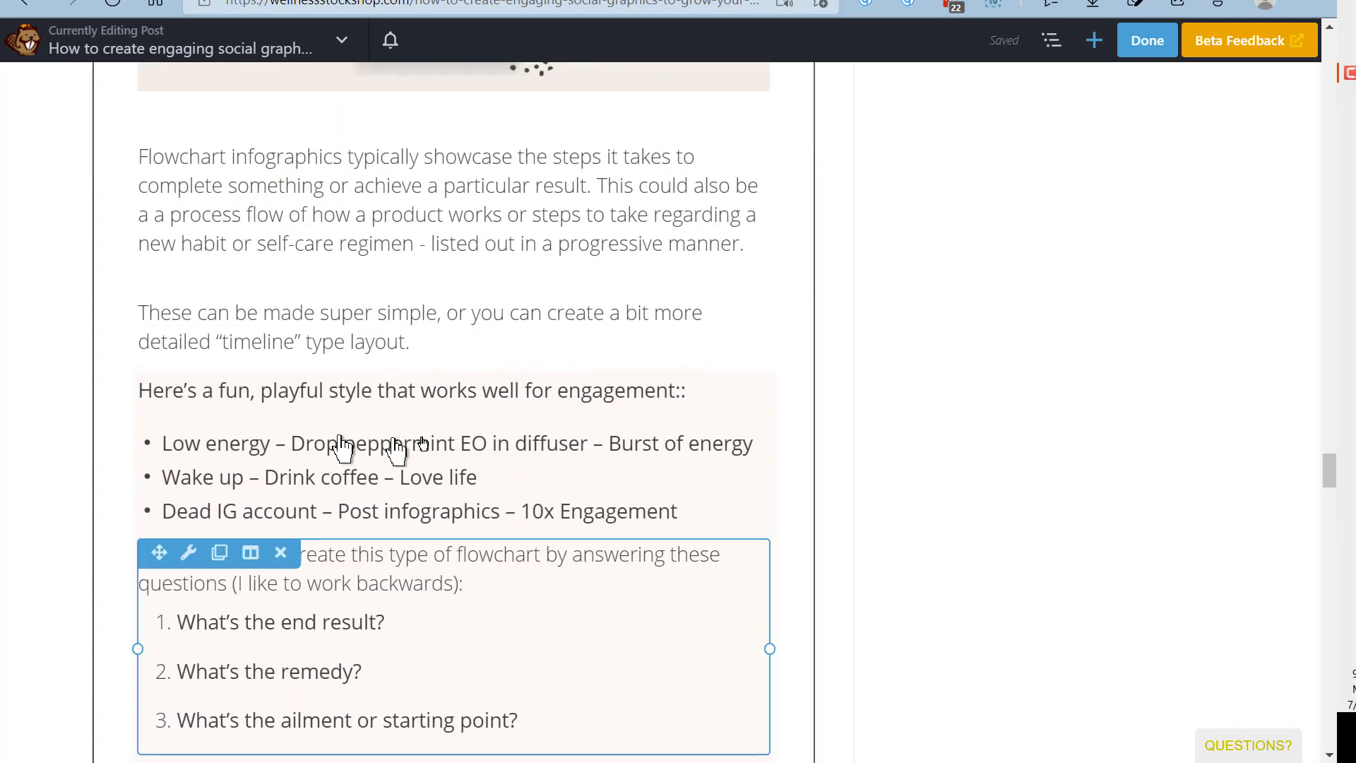
pyautogui.scroll(-5, 470, 487)
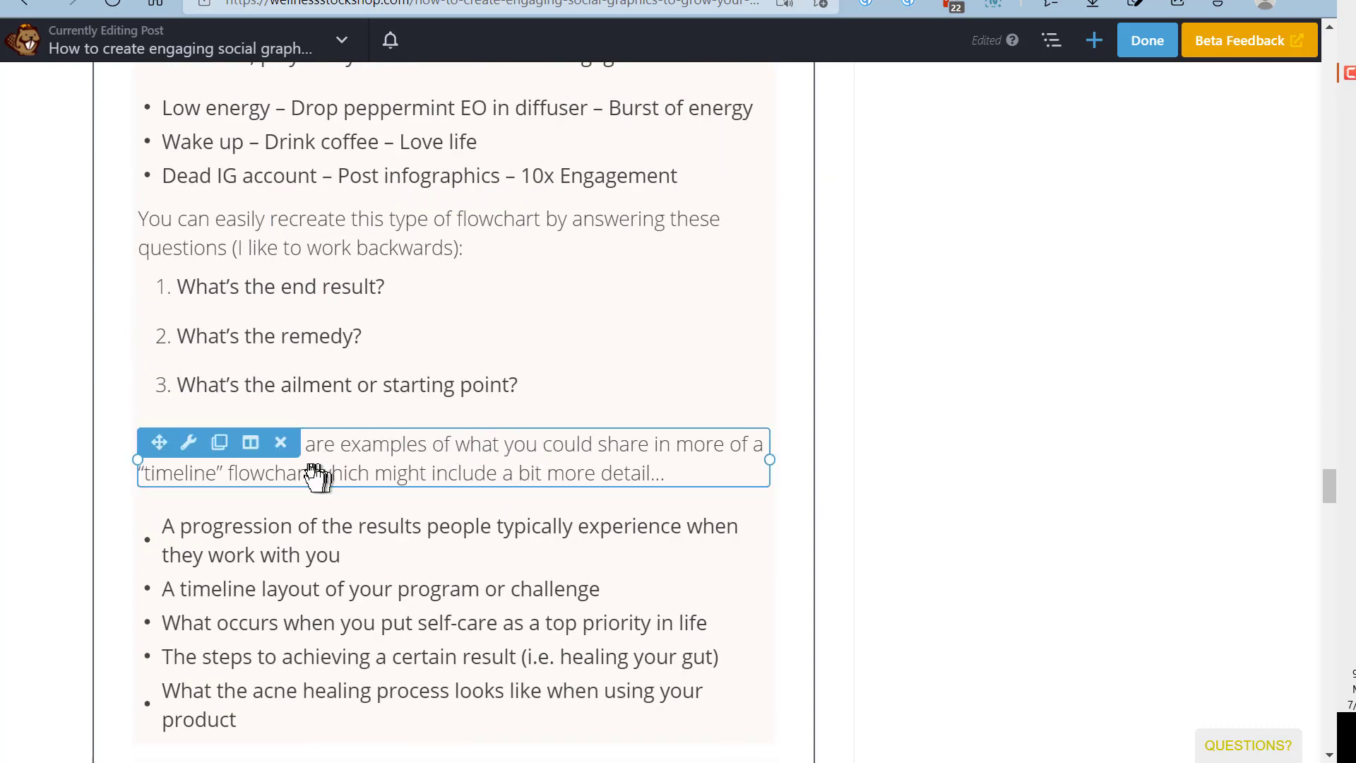
pyautogui.click(270, 477)
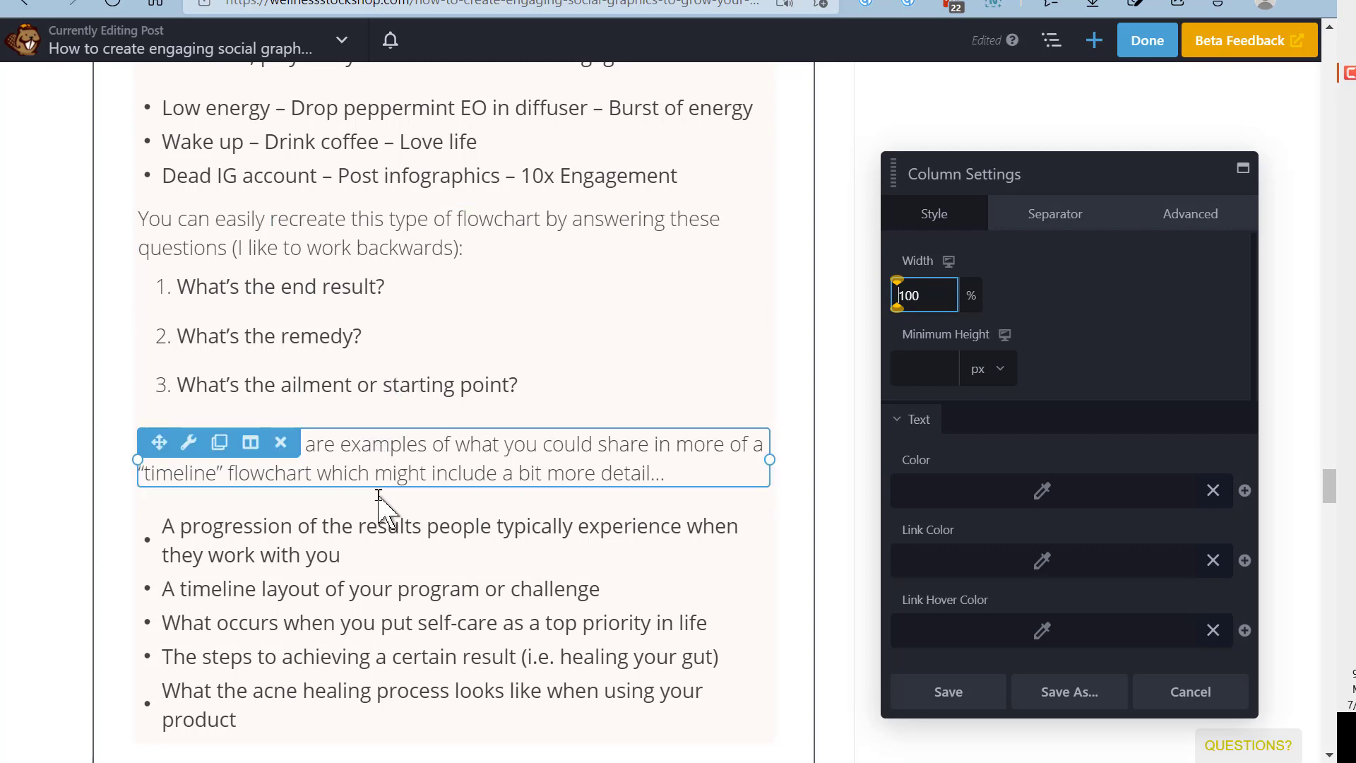
pyautogui.scroll(-6, 379, 508)
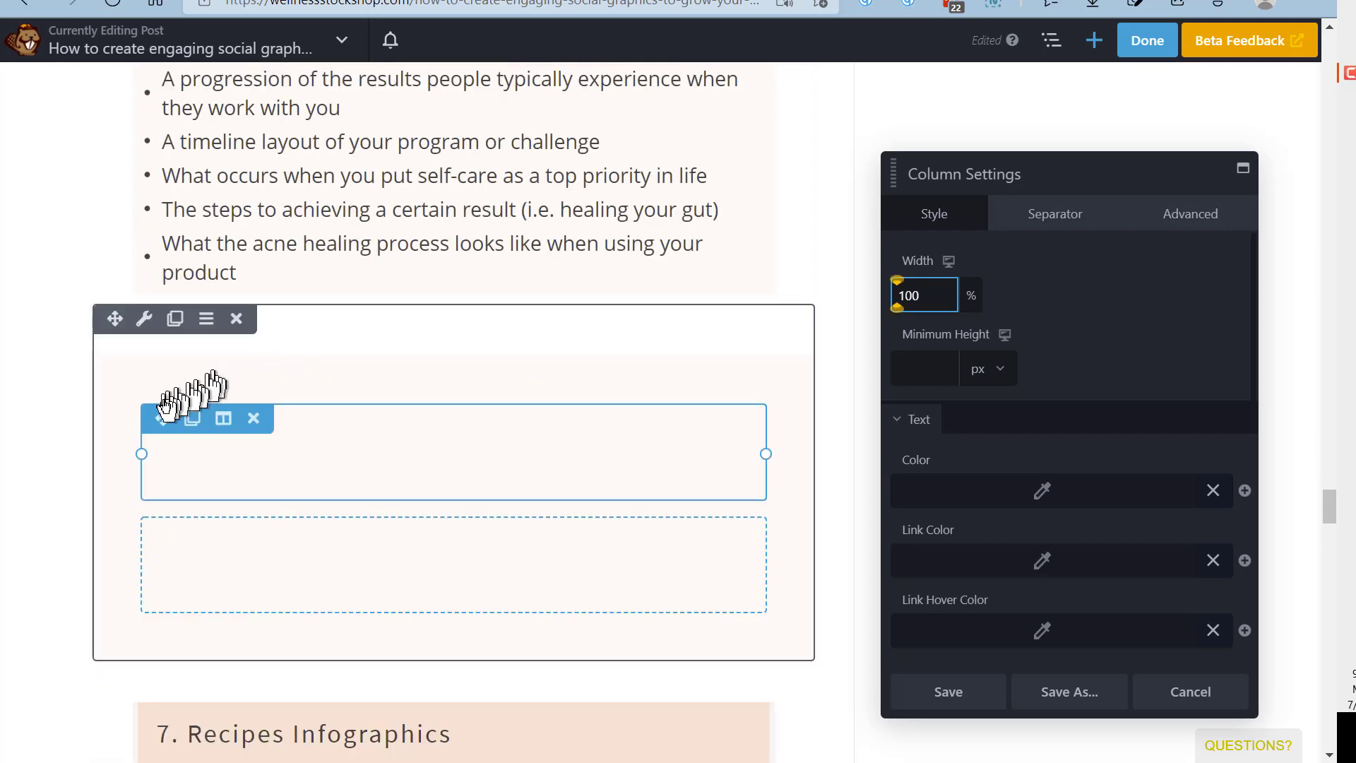
pyautogui.click(238, 321)
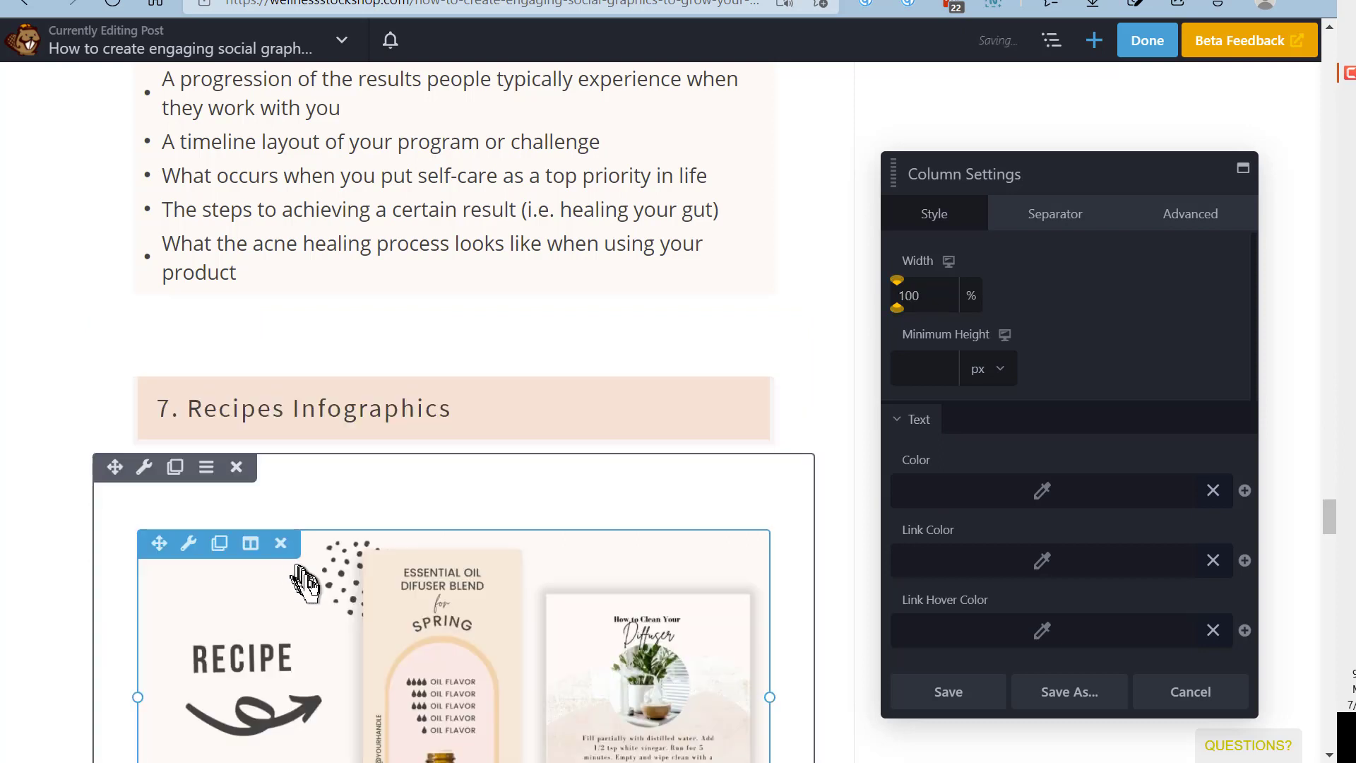
# - Examine the row layout of the Recipes Infographics, Simple Tips or Facts Infographics and "Tips for creating viral graphics" sections
pyautogui.scroll(-3, 382, 584)
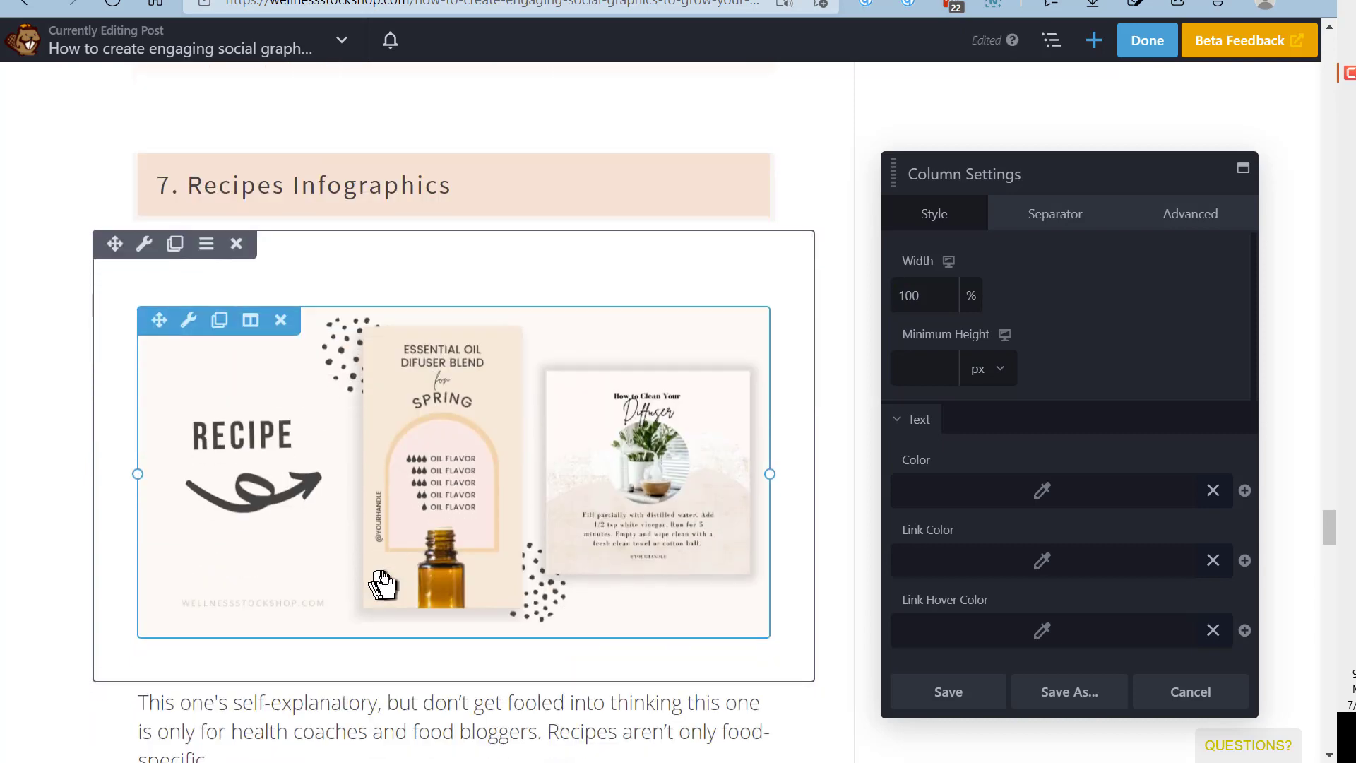
pyautogui.scroll(-5, 385, 576)
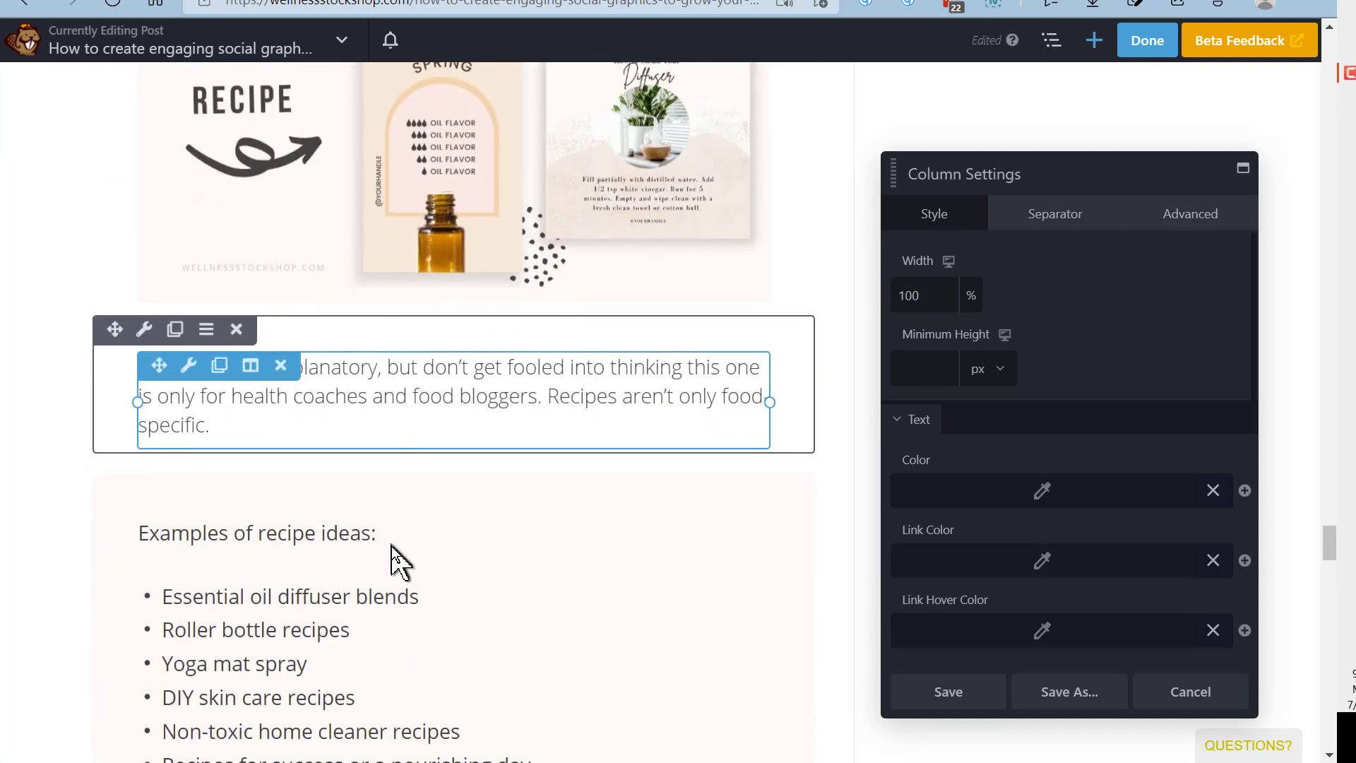
pyautogui.scroll(-10, 393, 547)
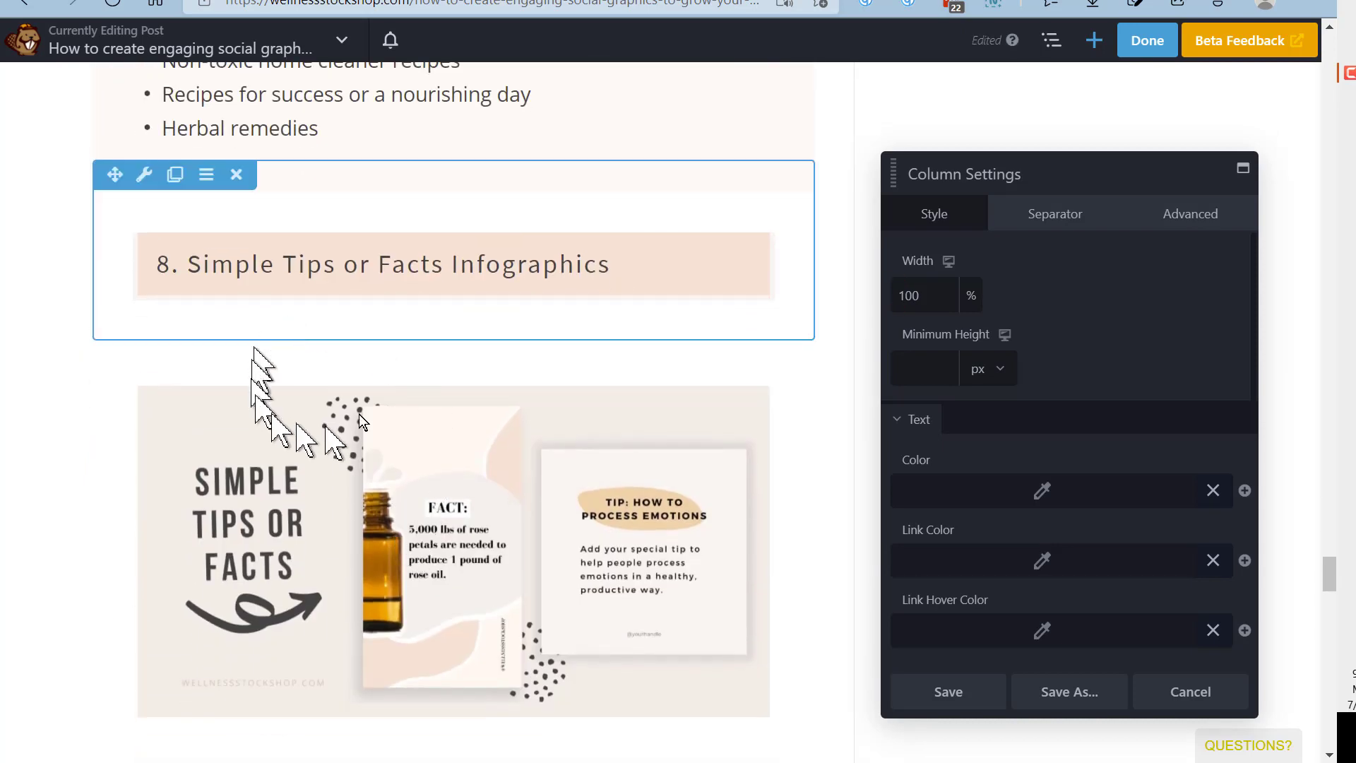
pyautogui.scroll(-14, 315, 545)
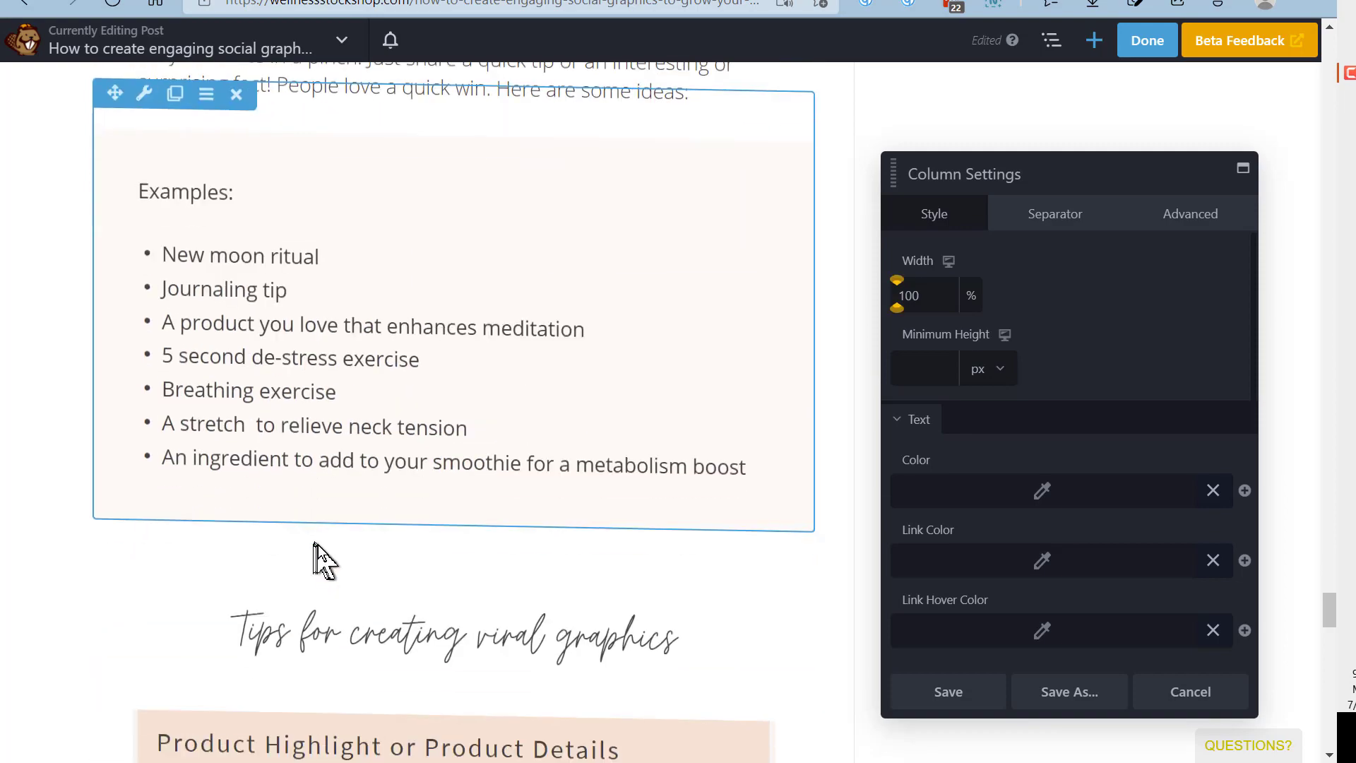
pyautogui.scroll(-4, 319, 546)
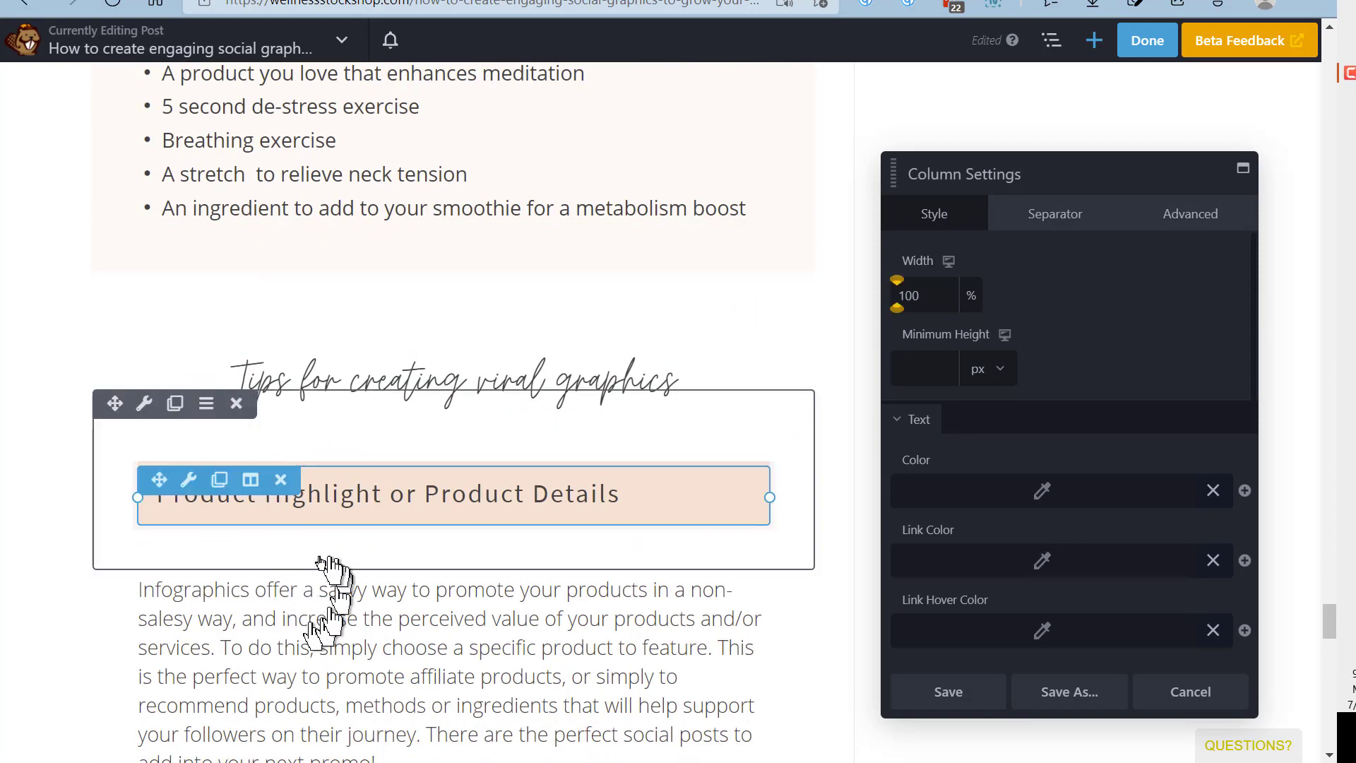
pyautogui.scroll(4, 364, 632)
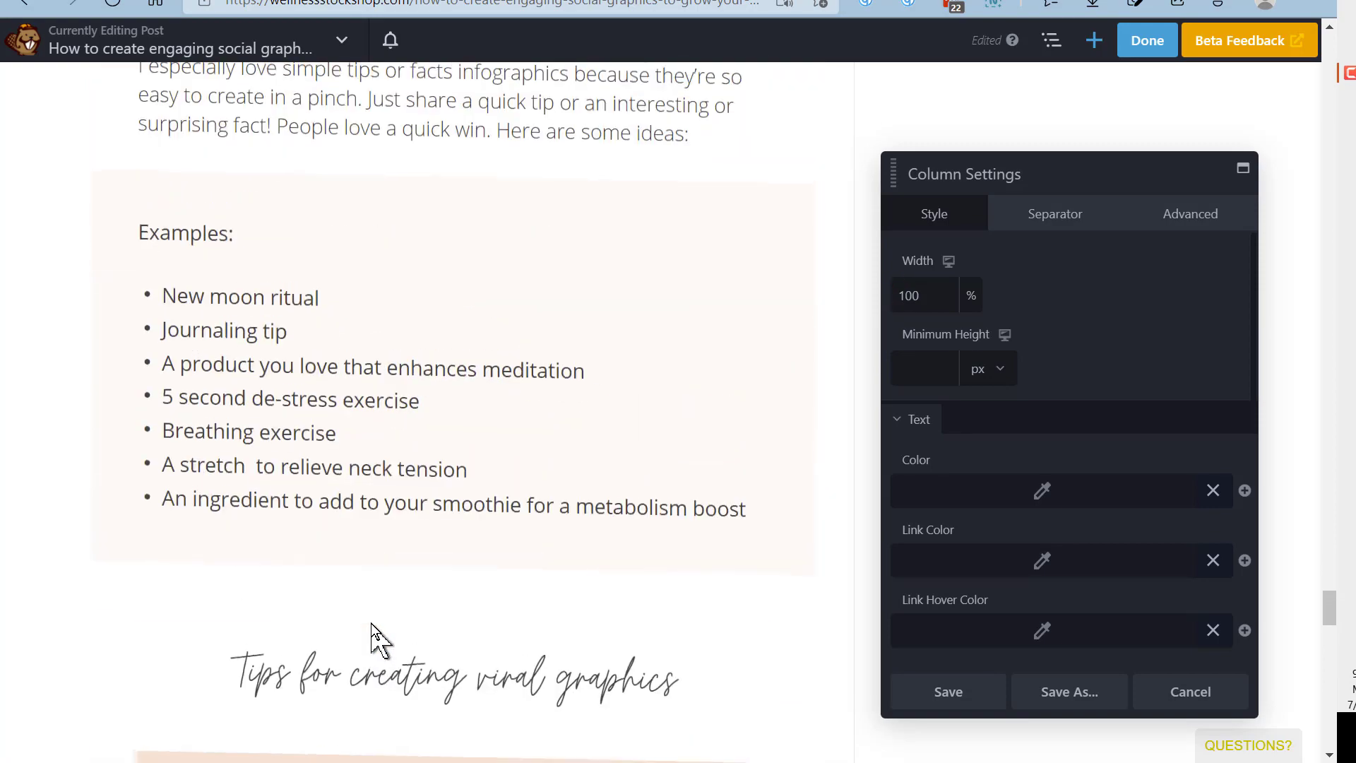
pyautogui.scroll(11, 381, 607)
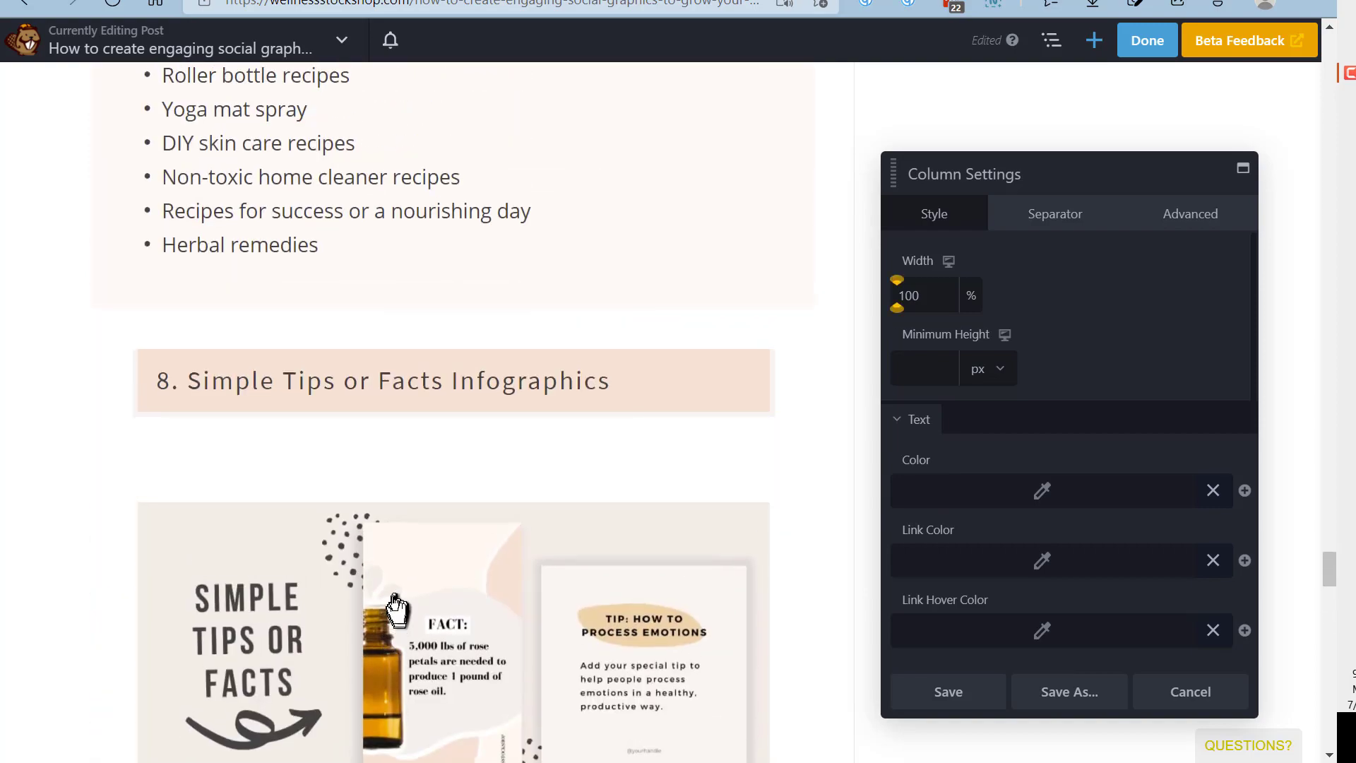
pyautogui.scroll(12, 396, 611)
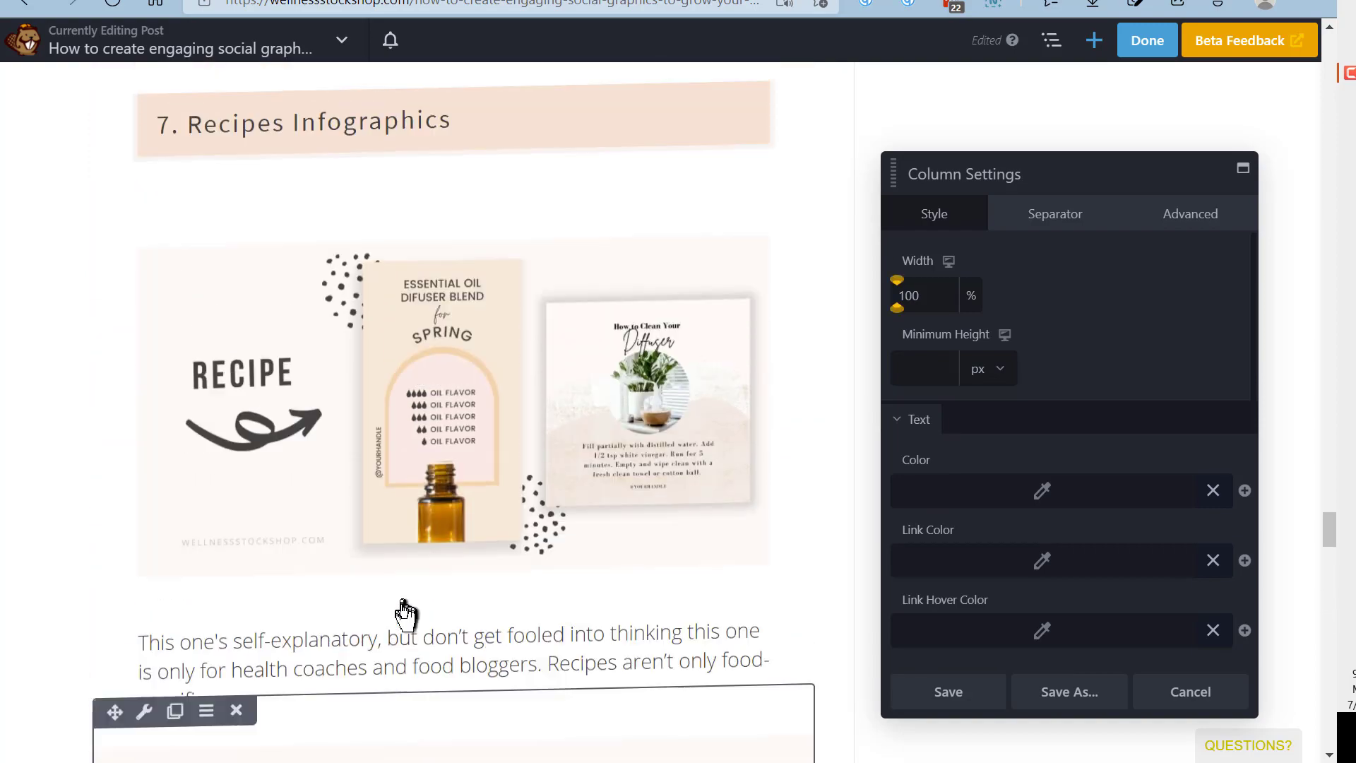
pyautogui.scroll(9, 406, 614)
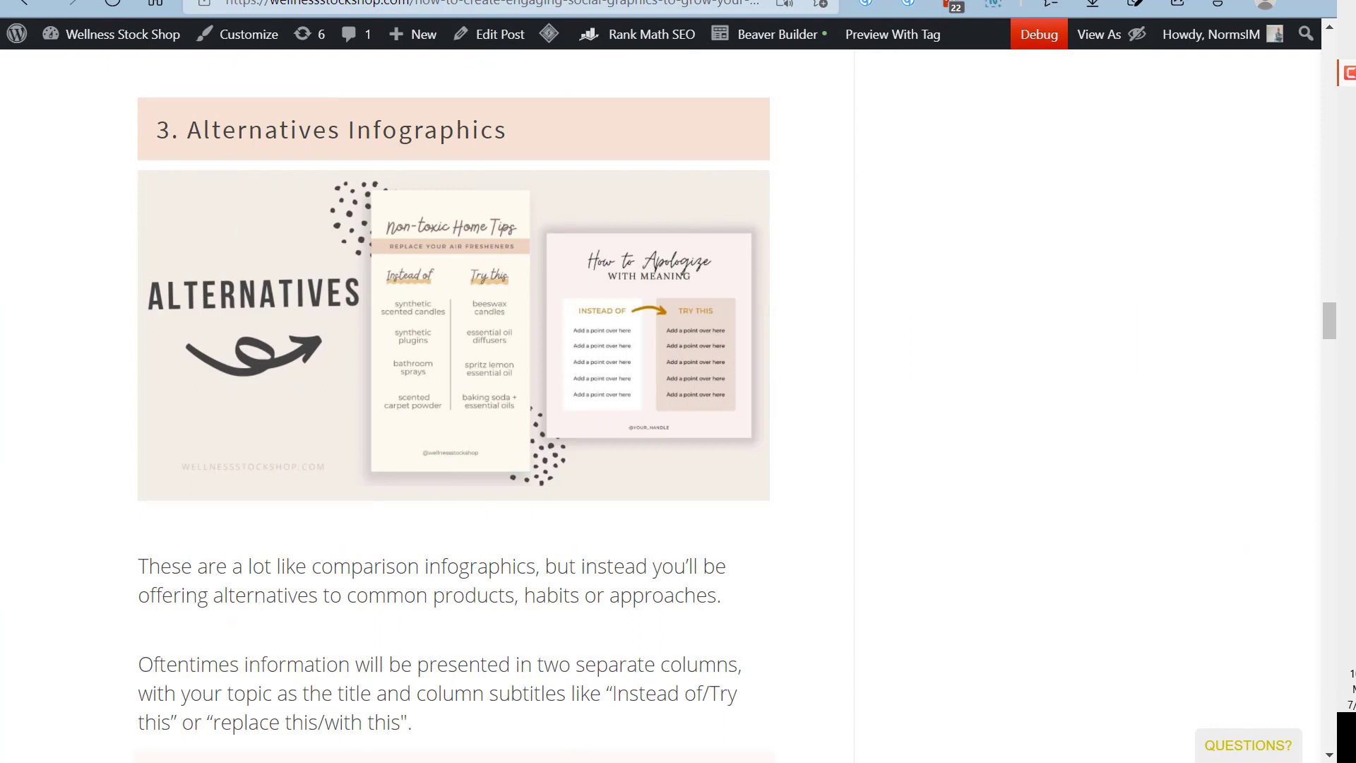
# - Review the published post's layout from the Alternatives Infographics section through Checklist Infographics to Uses Infographics
pyautogui.scroll(-1, 750, 561)
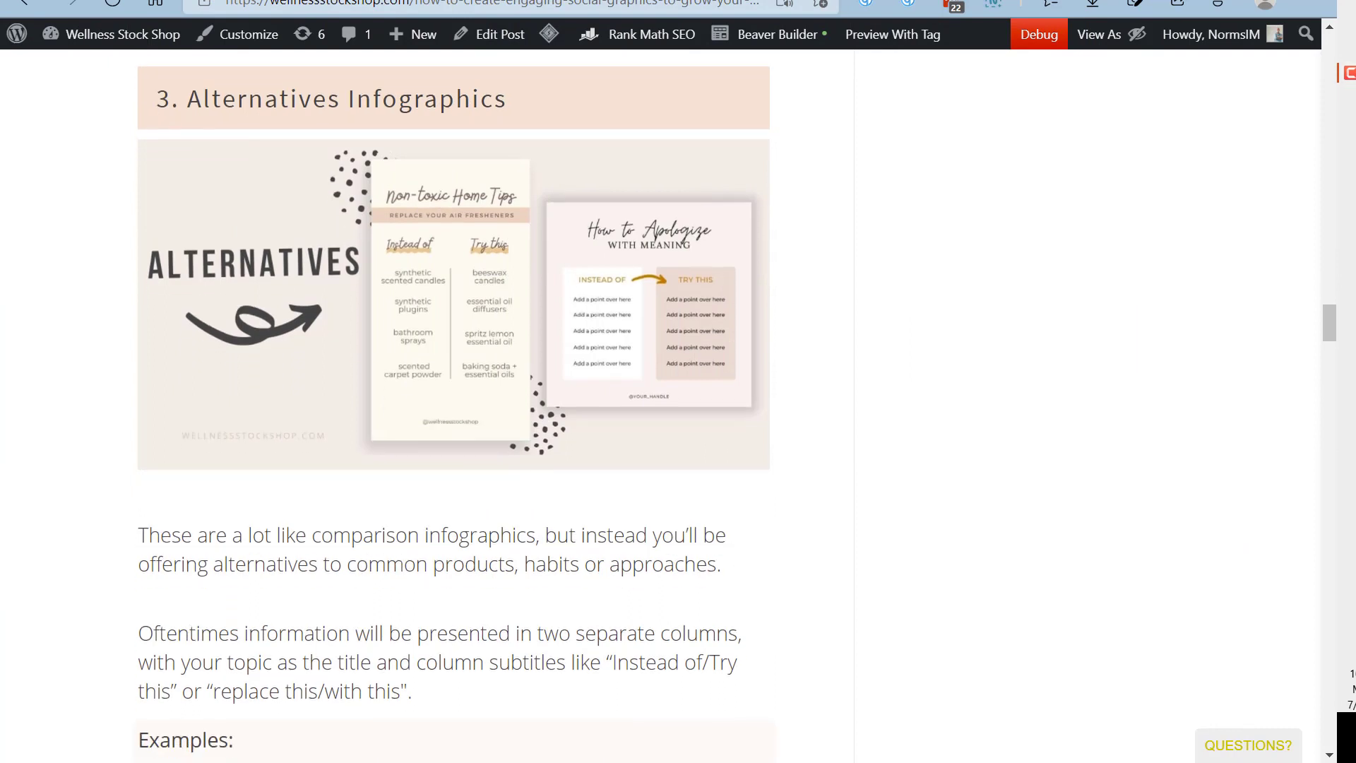
pyautogui.click(563, 97)
pyautogui.click(581, 177)
pyautogui.click(521, 494)
pyautogui.click(550, 573)
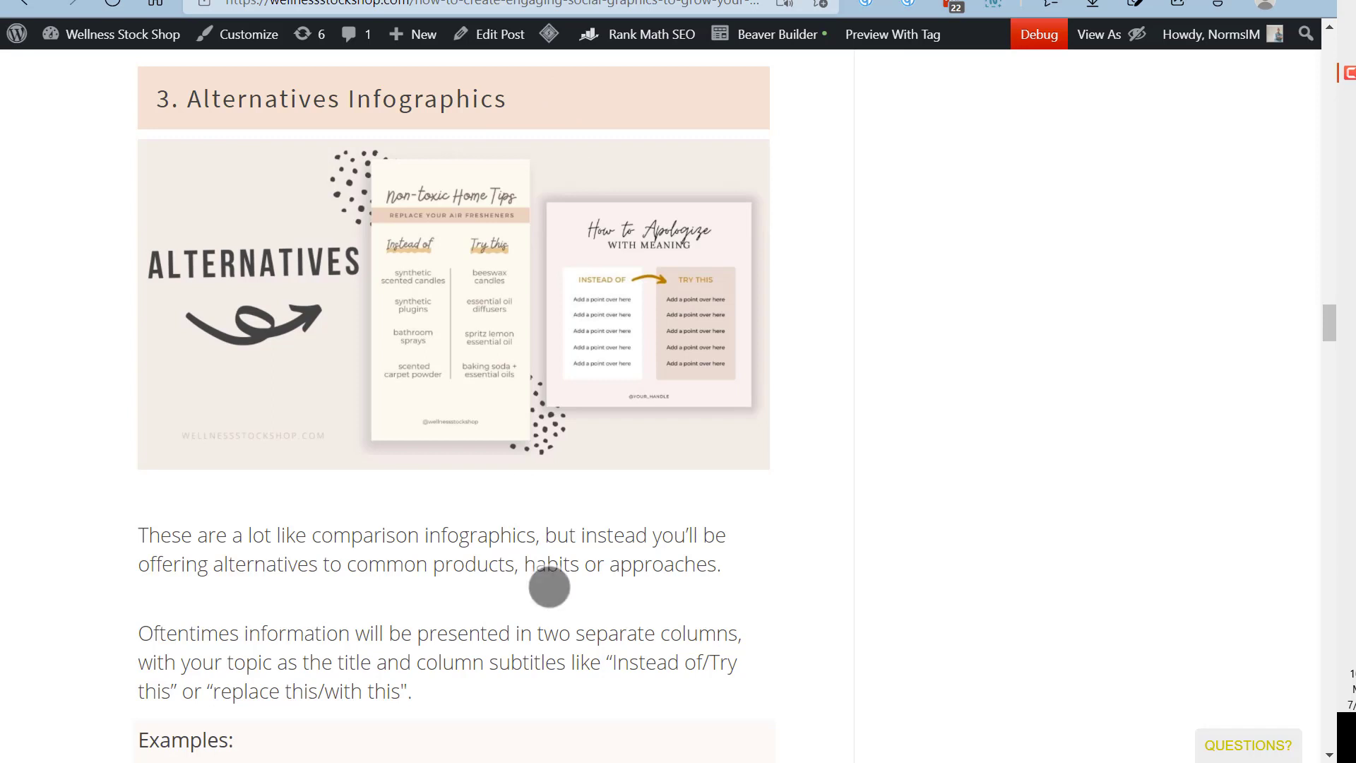
pyautogui.scroll(-2, 717, 548)
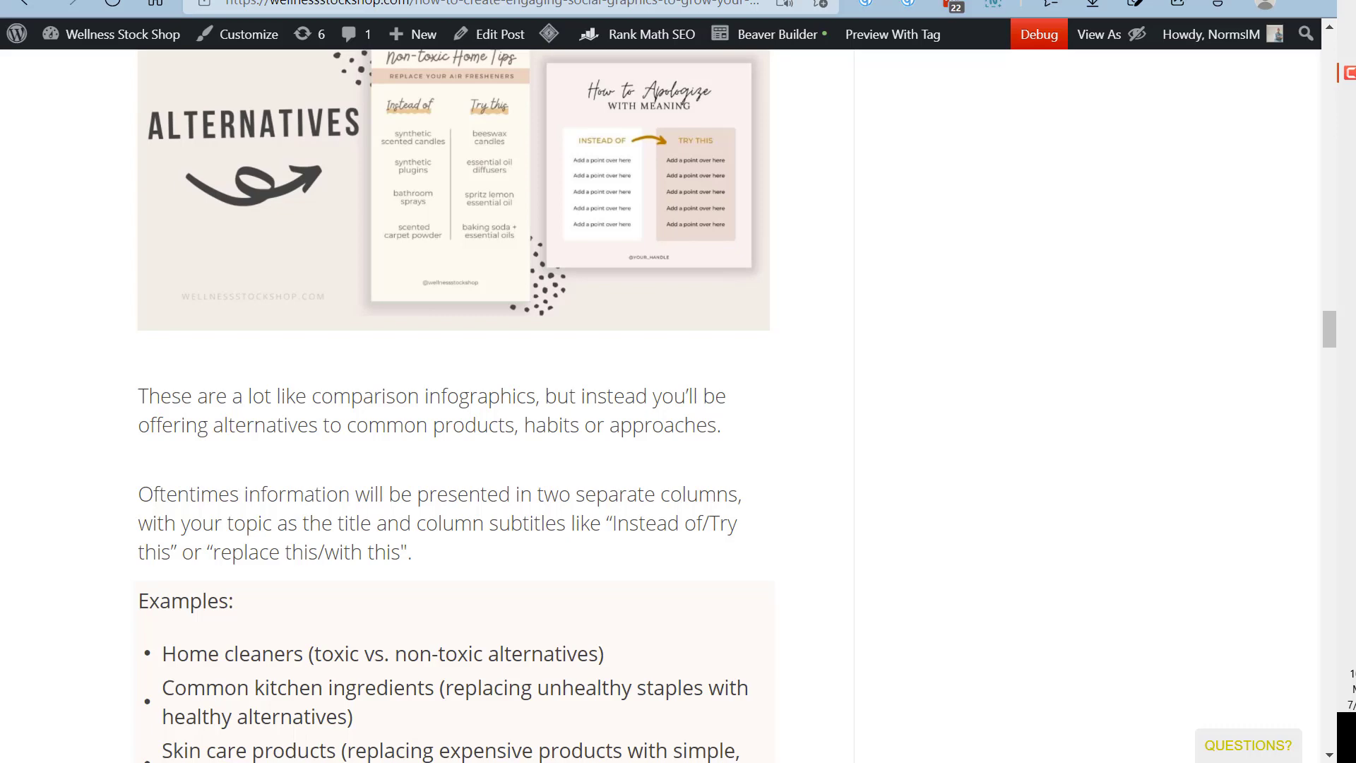
pyautogui.click(563, 450)
pyautogui.scroll(-4, 627, 403)
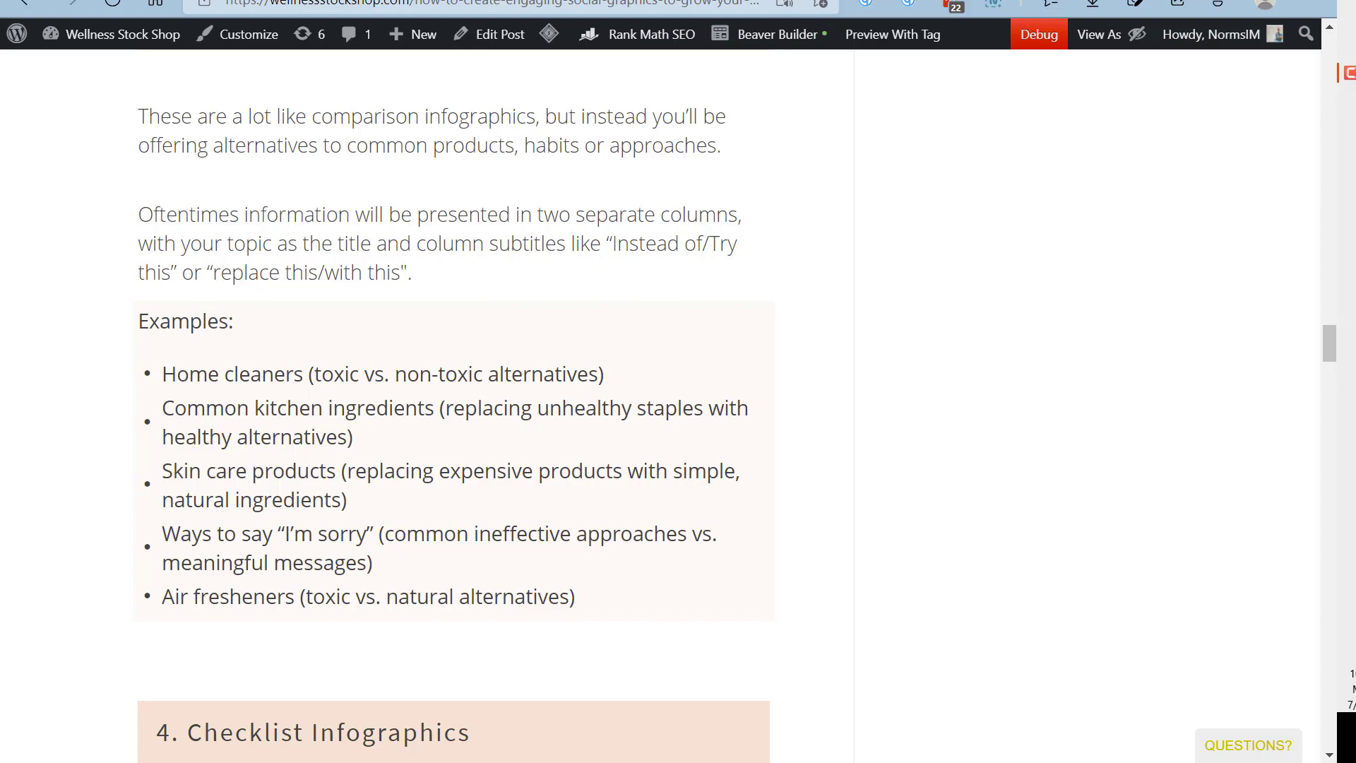
pyautogui.scroll(-4, 687, 464)
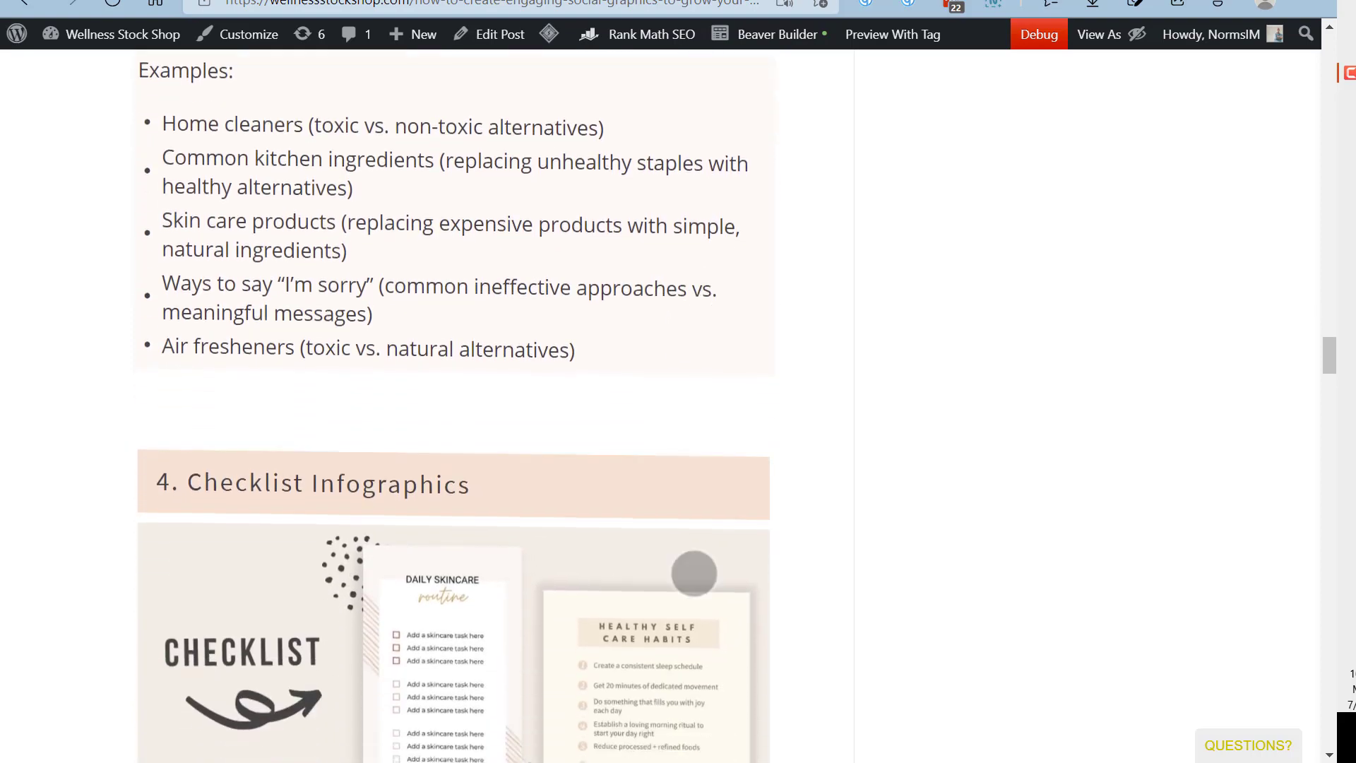
pyautogui.scroll(-15, 694, 572)
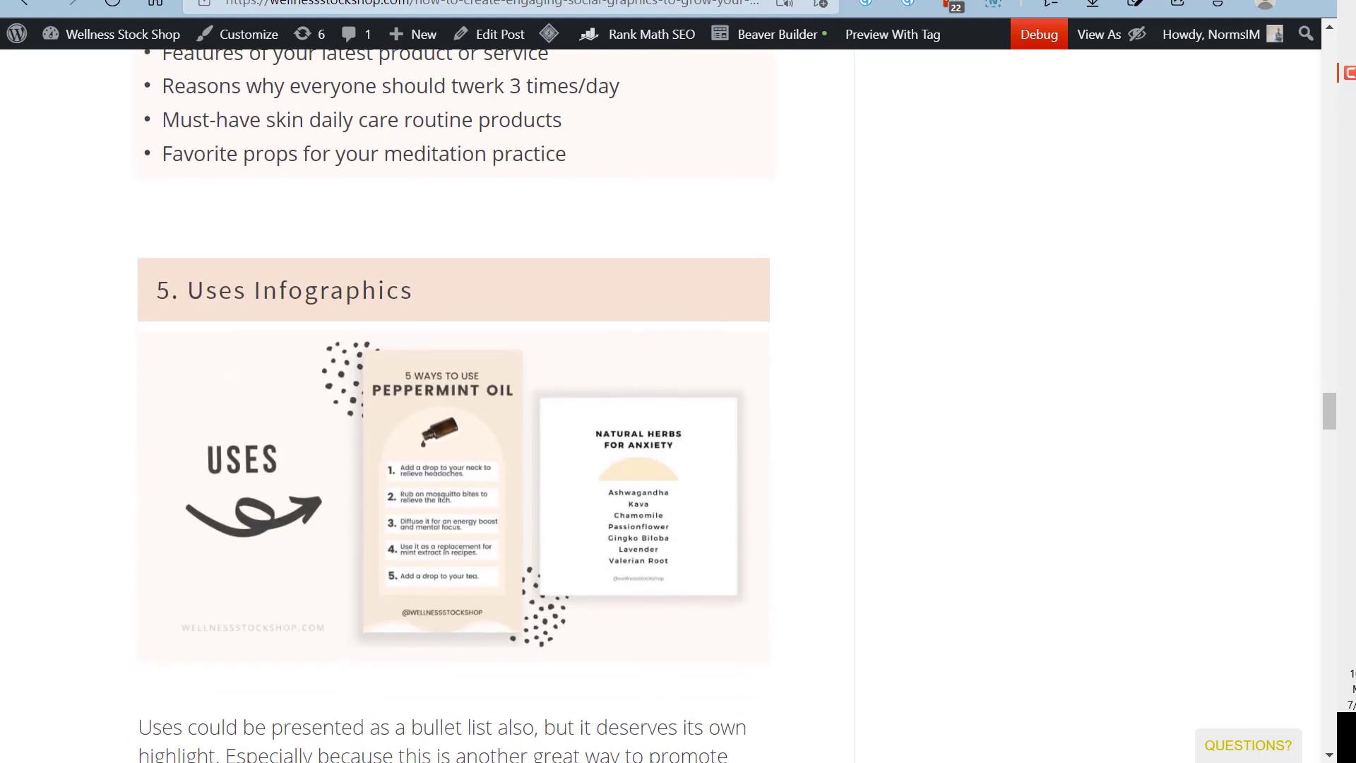